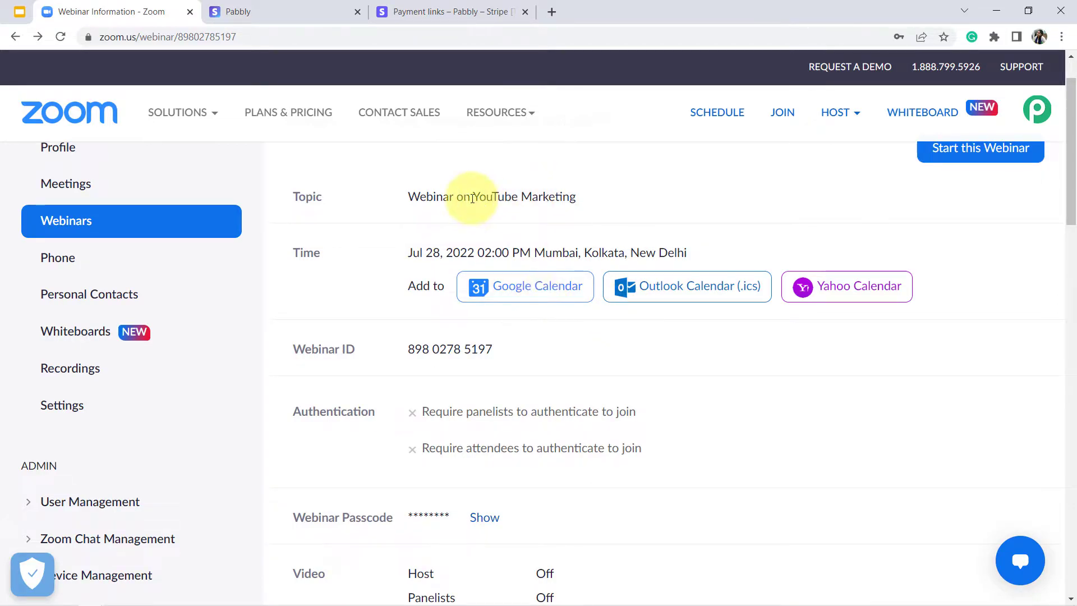
# - Highlight 'Webinar' in the Zoom topic, then move to the Stripe payment-link page
pyautogui.doubleClick(427, 193)
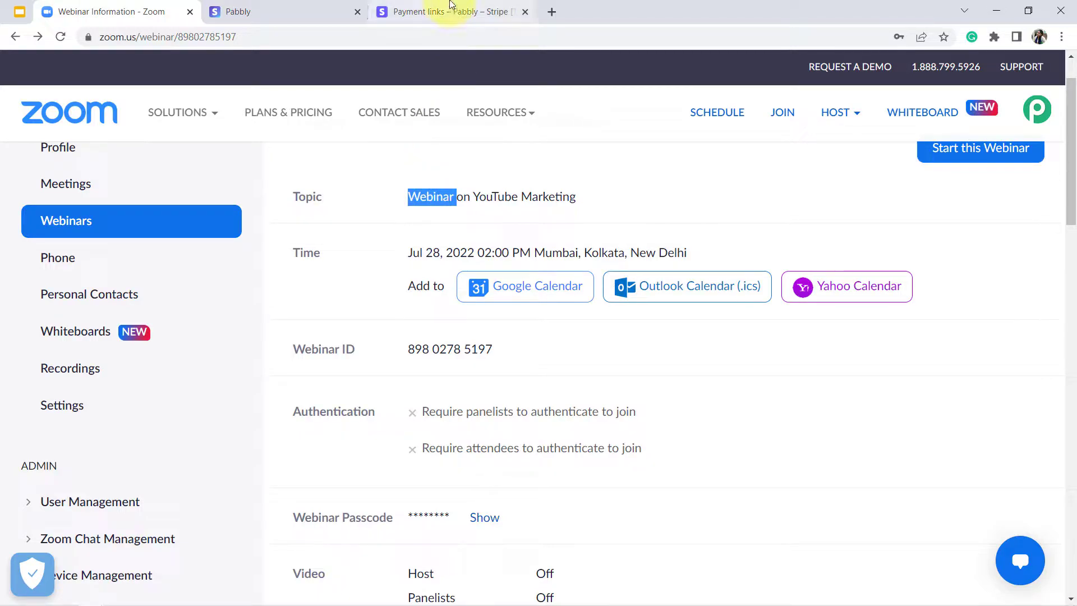
pyautogui.click(449, 11)
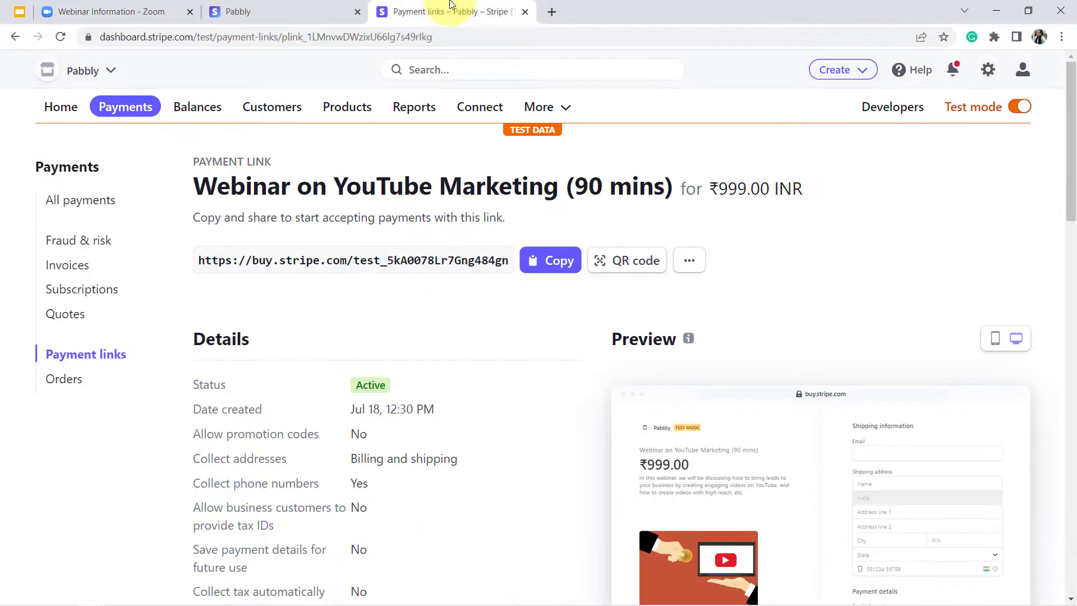
pyautogui.doubleClick(163, 37)
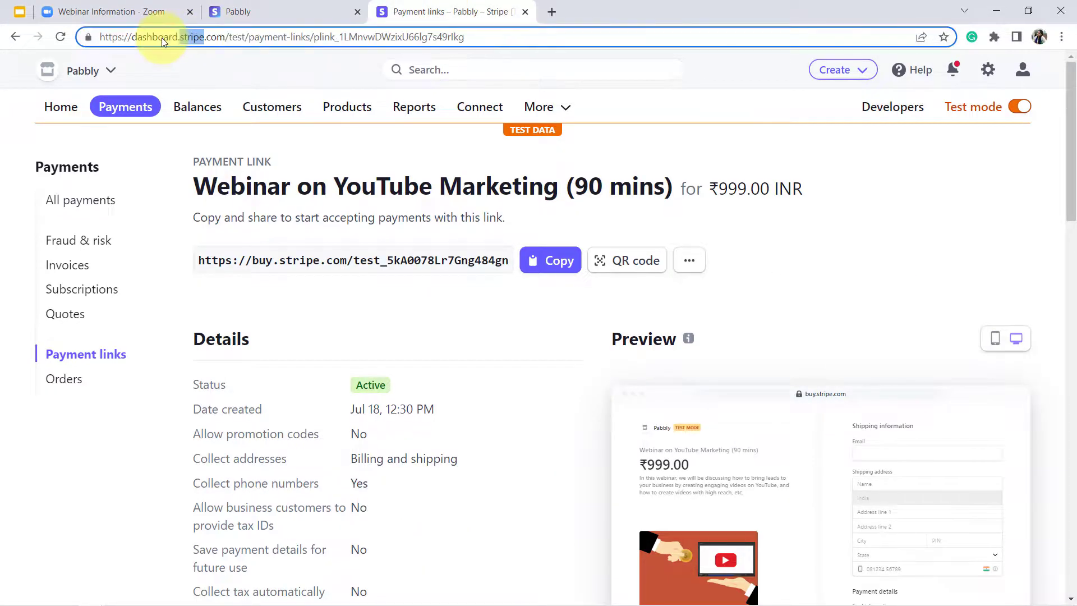
# - Copy the webinar's payment link and load its ₹999.00 checkout page in a new tab
pyautogui.click(551, 262)
pyautogui.hotkey('ctrl', 't')
pyautogui.hotkey('ctrl', 'v')
pyautogui.press('Return')
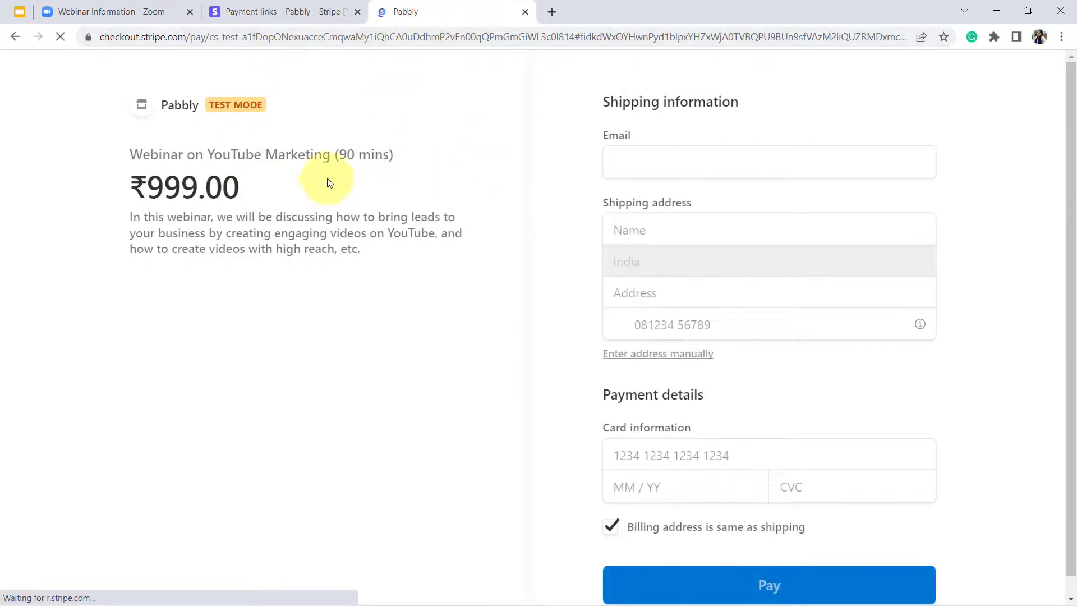
# - Highlight the checkout's webinar title, ₹999.00 price and description, then return to the Zoom webinar page
pyautogui.moveTo(175, 154); pyautogui.dragTo(361, 269)
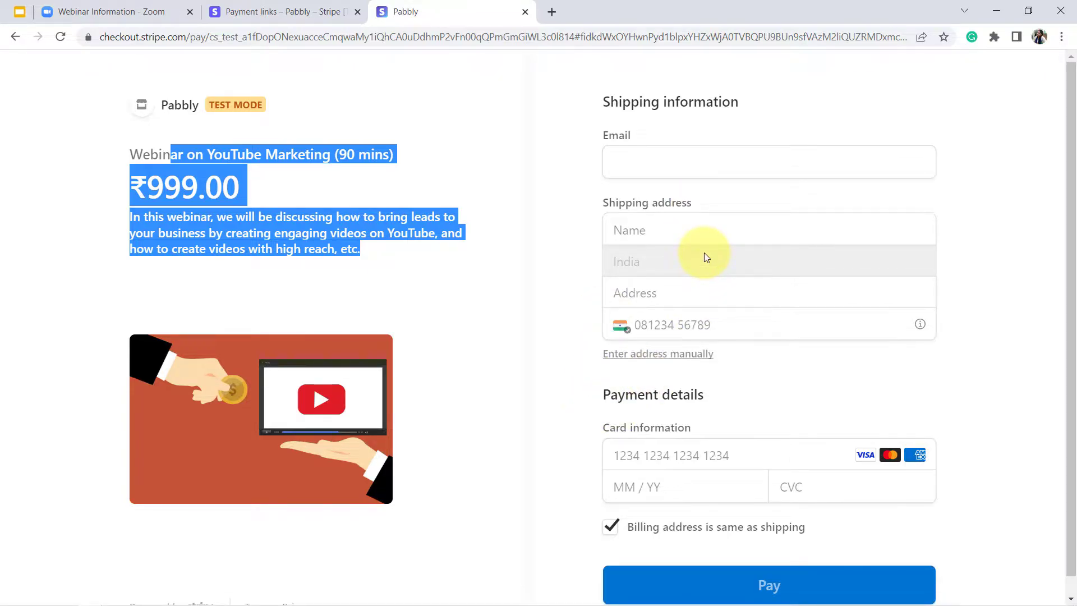
pyautogui.click(133, 11)
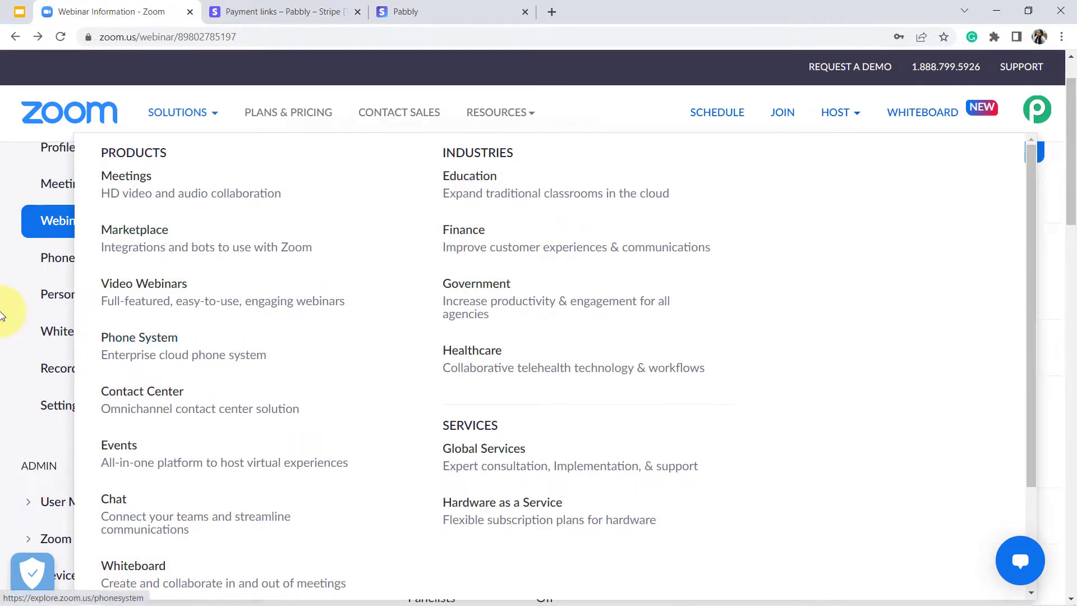
# - Reselect the webinar topic text on the Zoom webinar details page
pyautogui.click(501, 197)
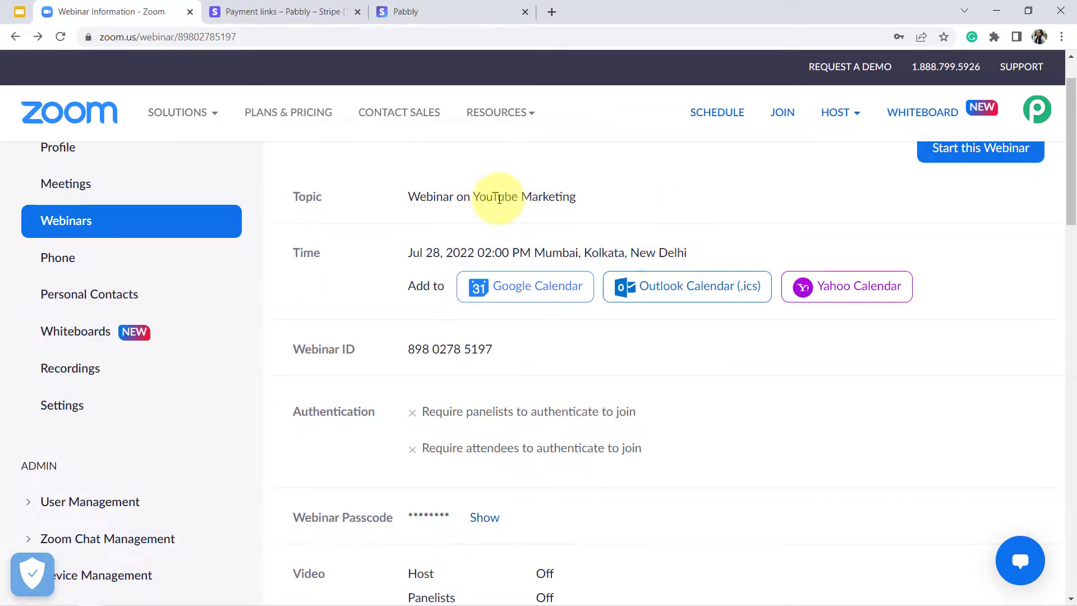
pyautogui.moveTo(428, 195); pyautogui.dragTo(576, 197)
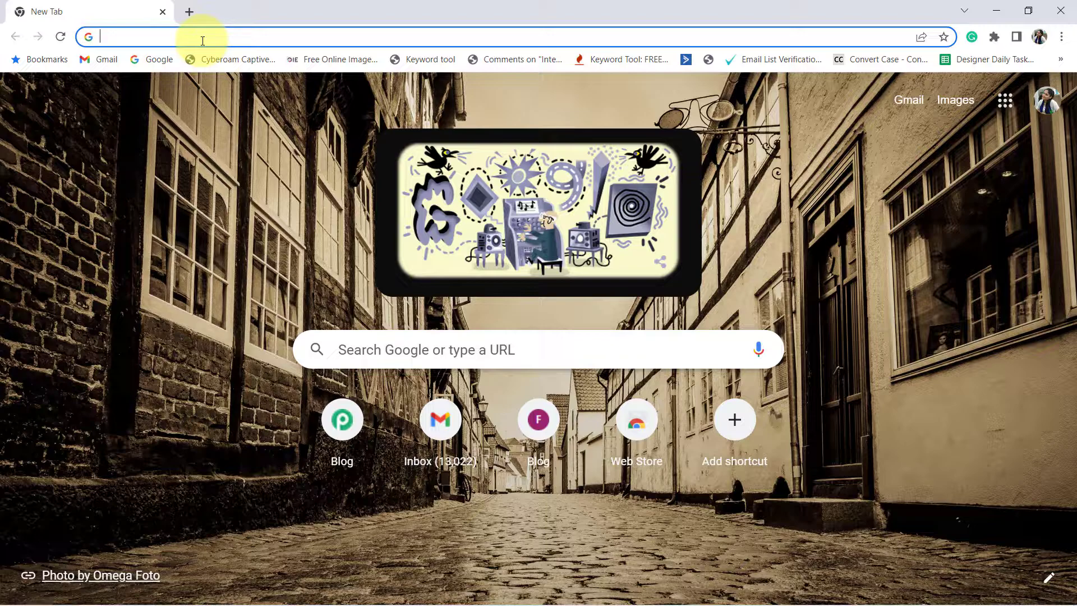
# - Load pabbly.com/connect in the blank tab
pyautogui.write('pabbl')
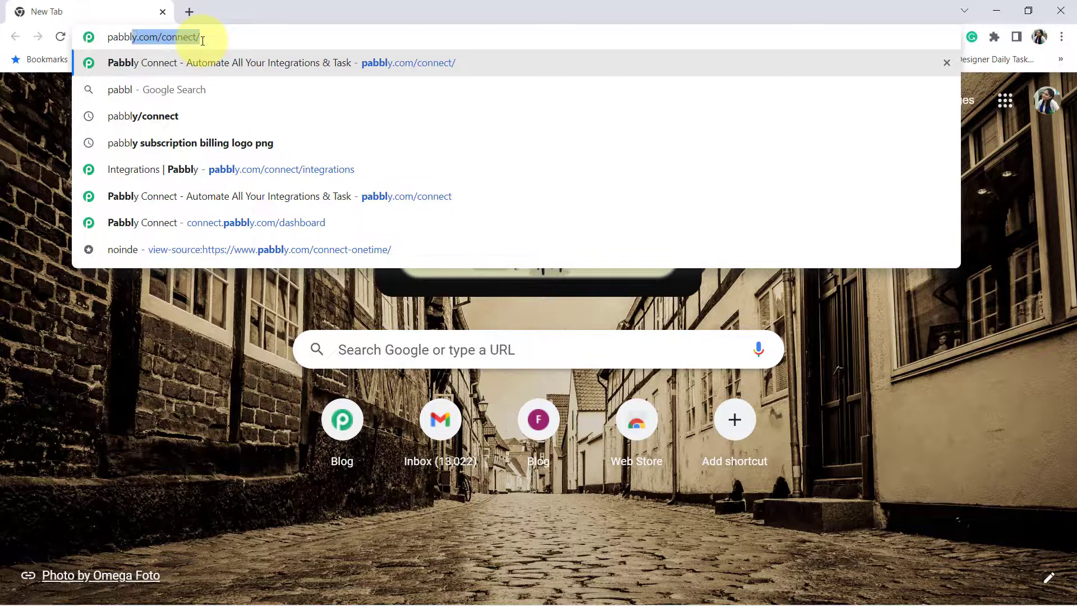
pyautogui.write('y.com/co')
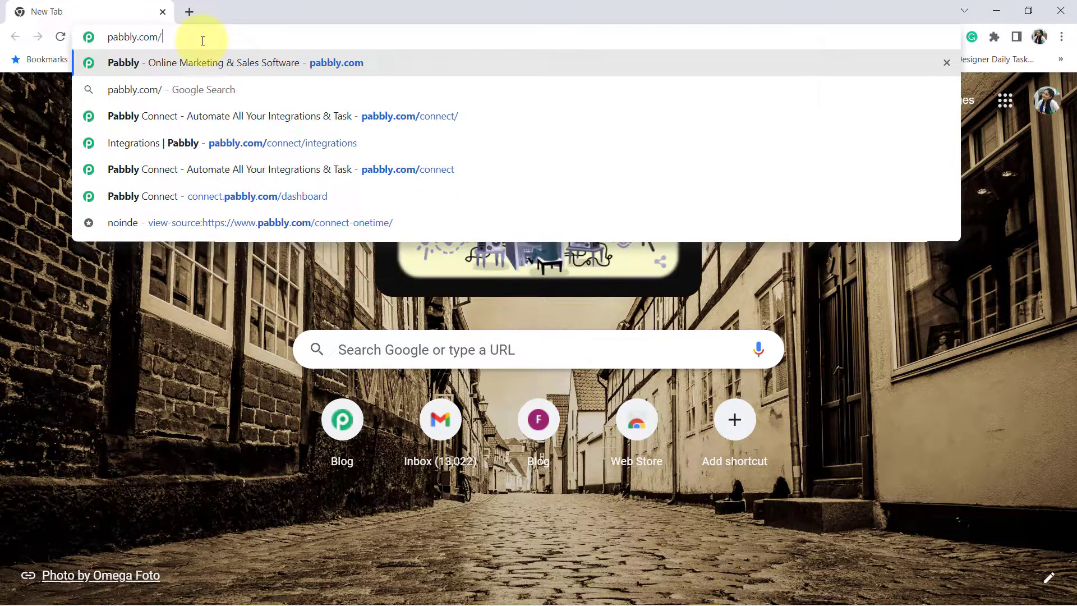
pyautogui.write('nnect')
pyautogui.press('Return')
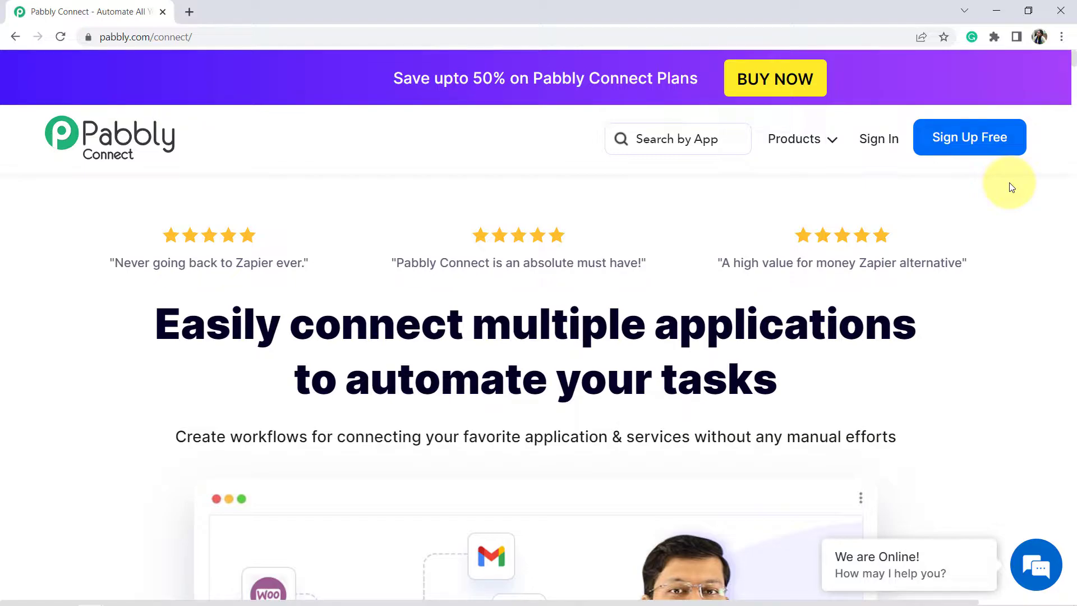
# - Sign in to Pabbly and launch Pabbly Connect from the All Apps list
pyautogui.click(875, 144)
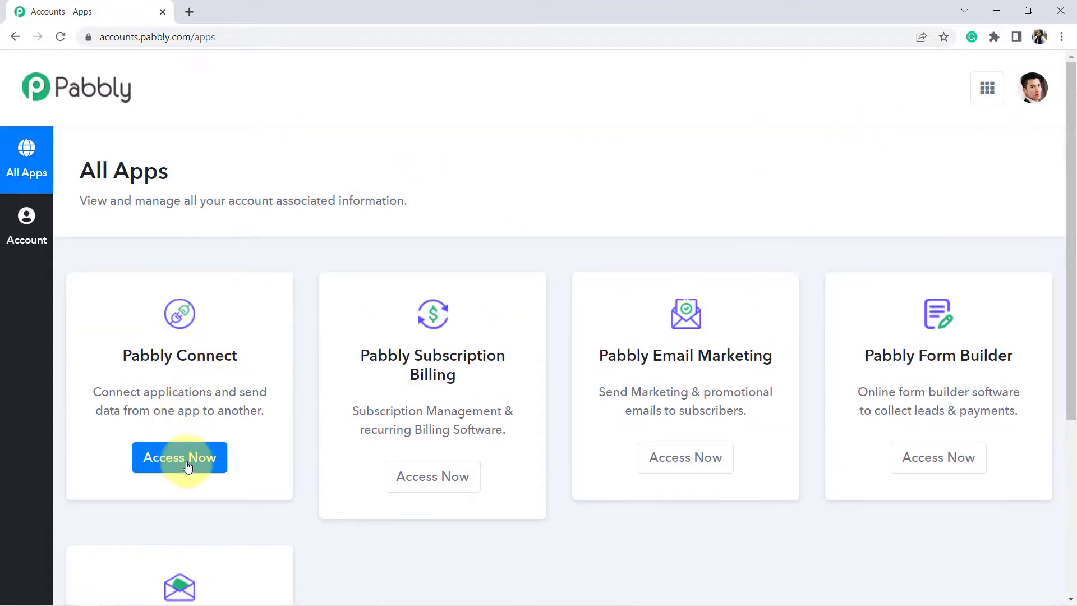
pyautogui.click(181, 464)
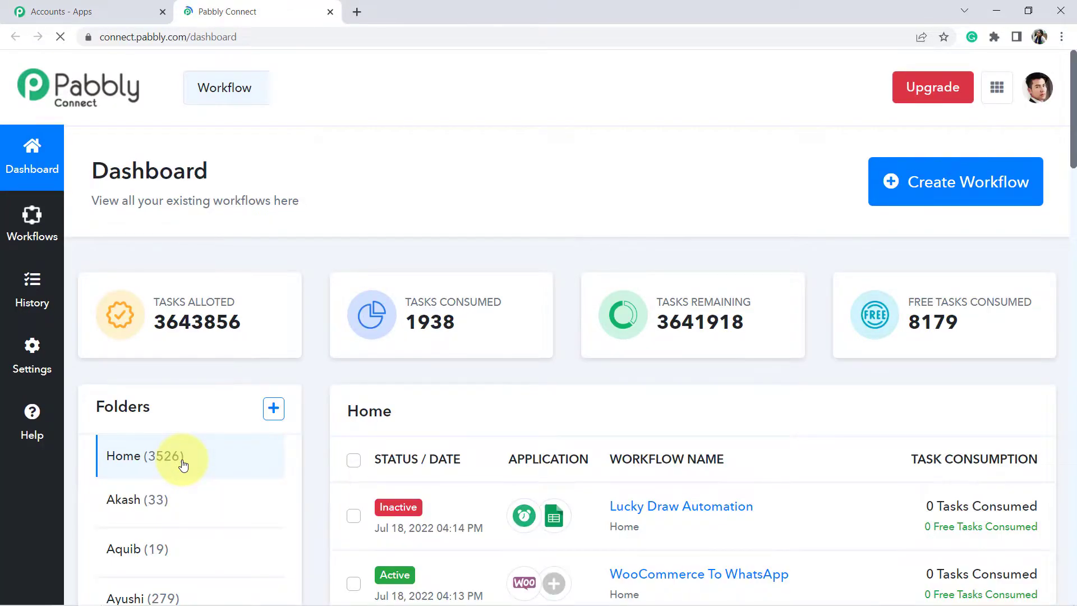
# - Create a workflow named 'Stripe to Zoom Integration'
pyautogui.click(933, 186)
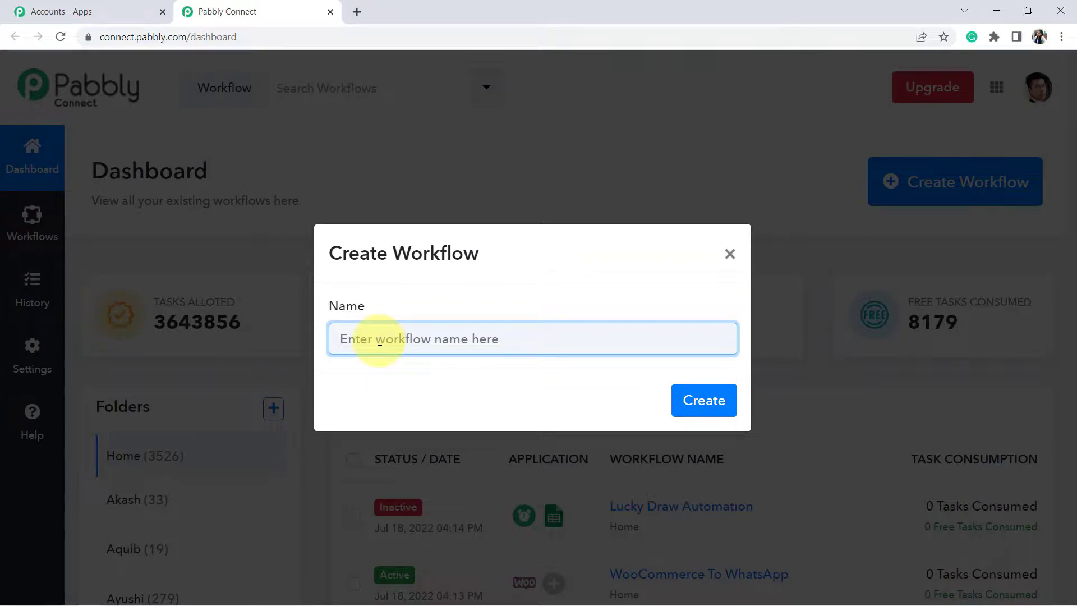
pyautogui.write('Stripe to Zoom Integration')
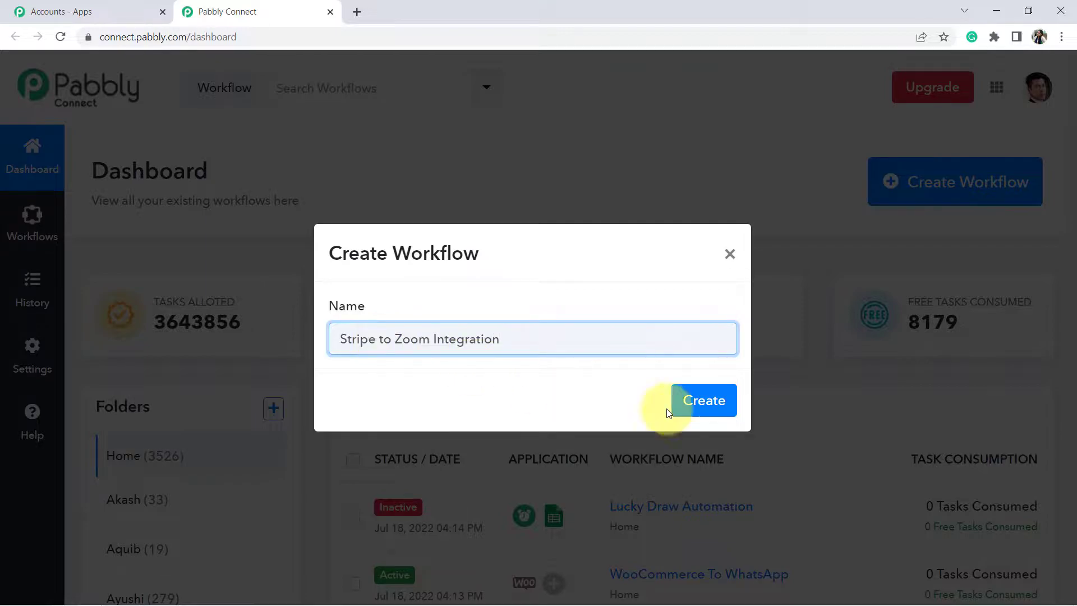
pyautogui.click(702, 406)
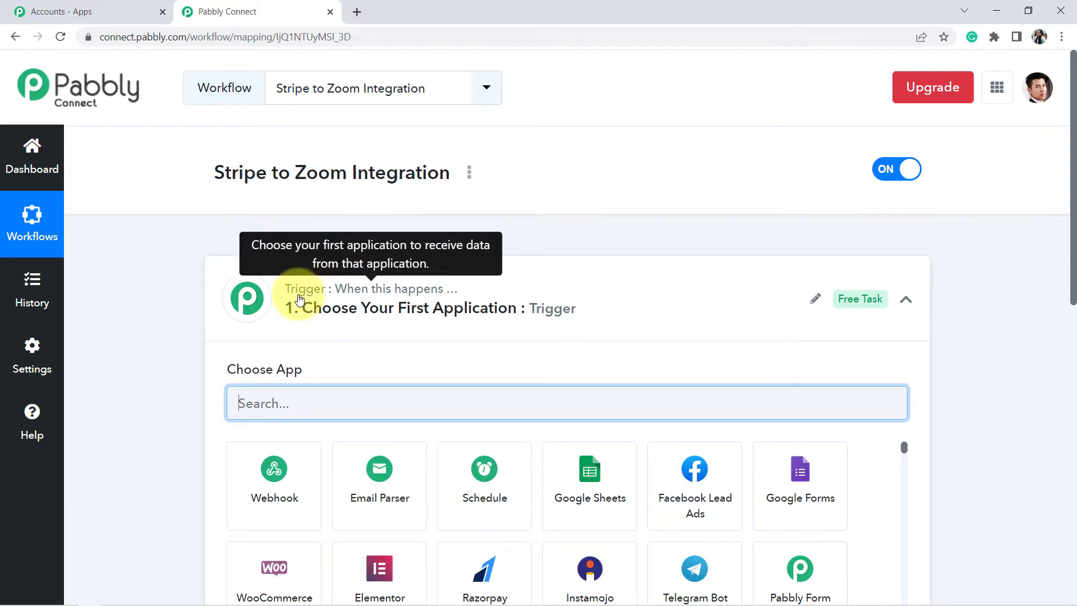
# - Search 'stripe' in the trigger's app list and pick Stripe as the trigger app
pyautogui.click(299, 300)
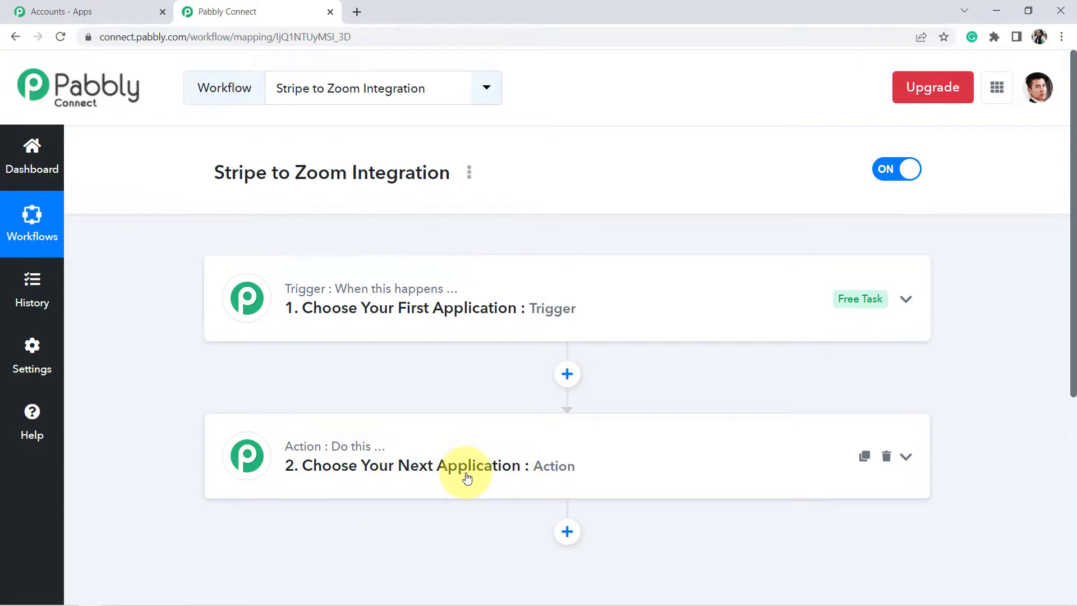
pyautogui.click(420, 319)
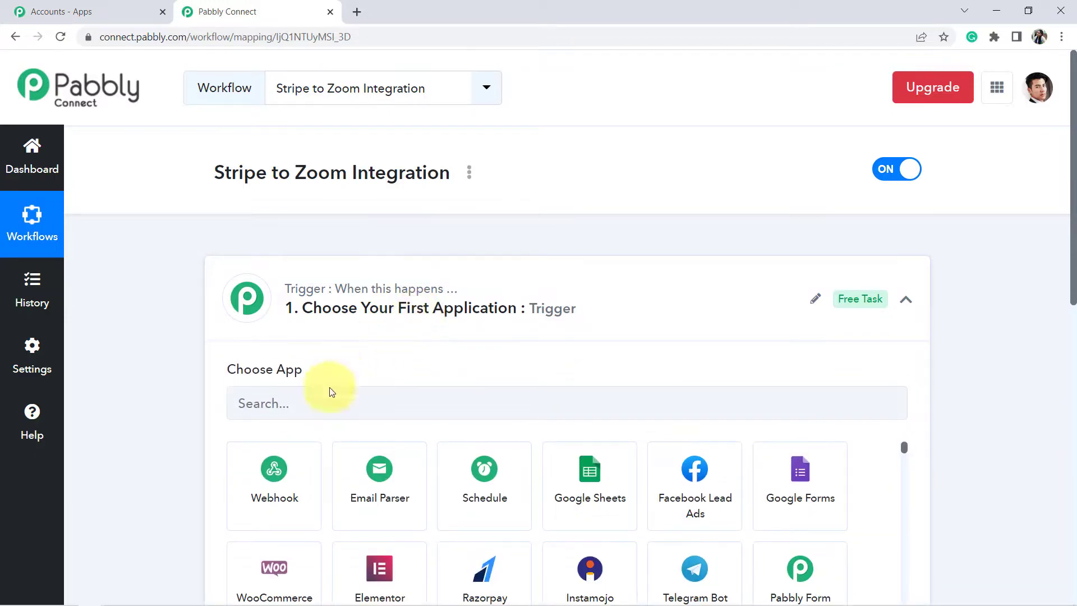
pyautogui.click(309, 405)
pyautogui.write('stripe')
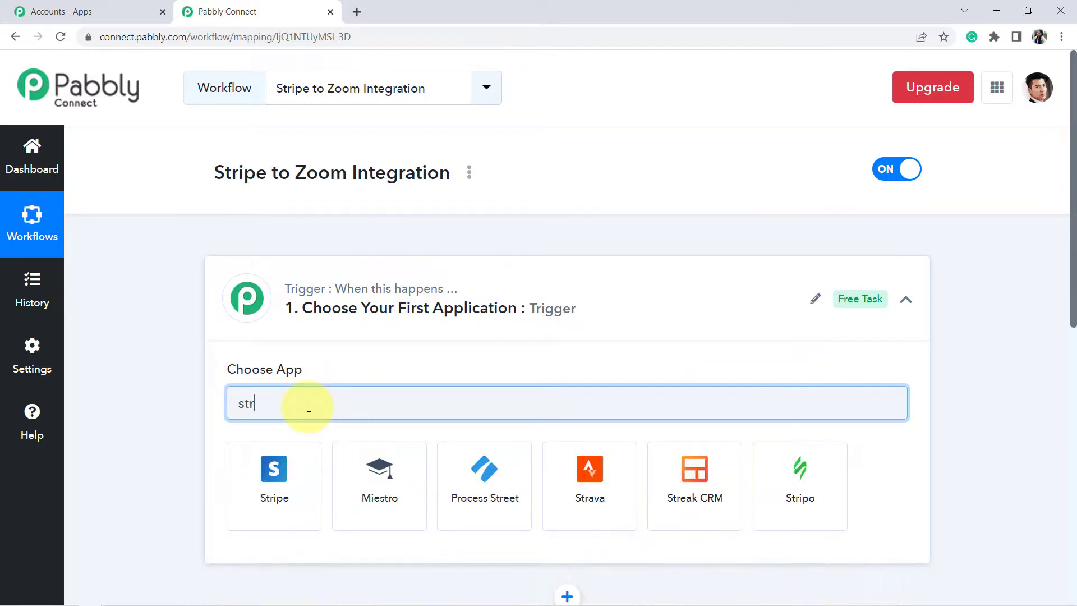
pyautogui.click(274, 474)
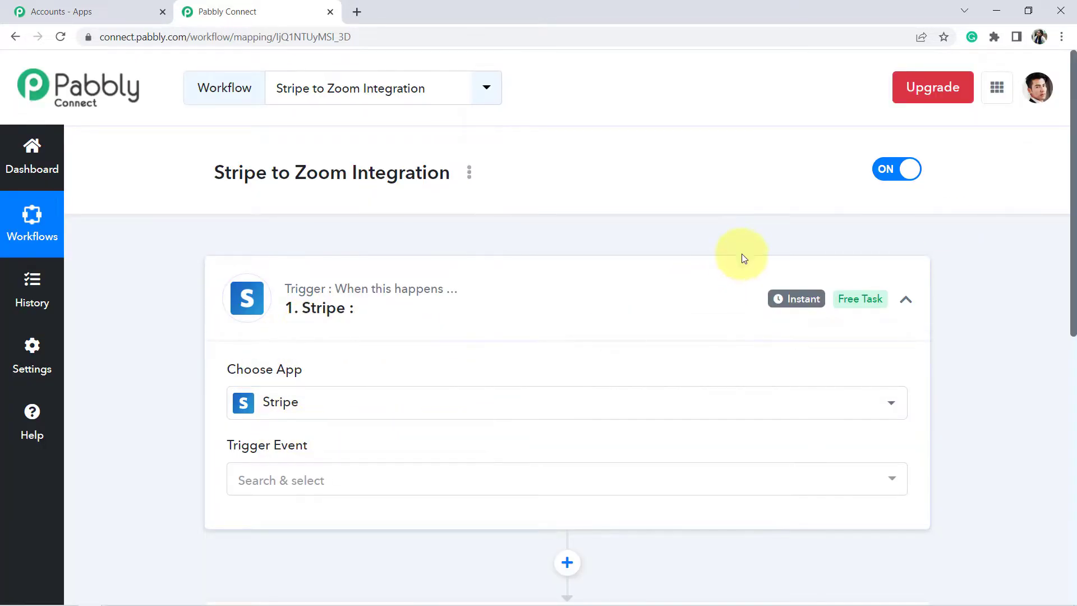
# - Expand the action step below to view its app choices
pyautogui.moveTo(1072, 203); pyautogui.dragTo(1059, 301)
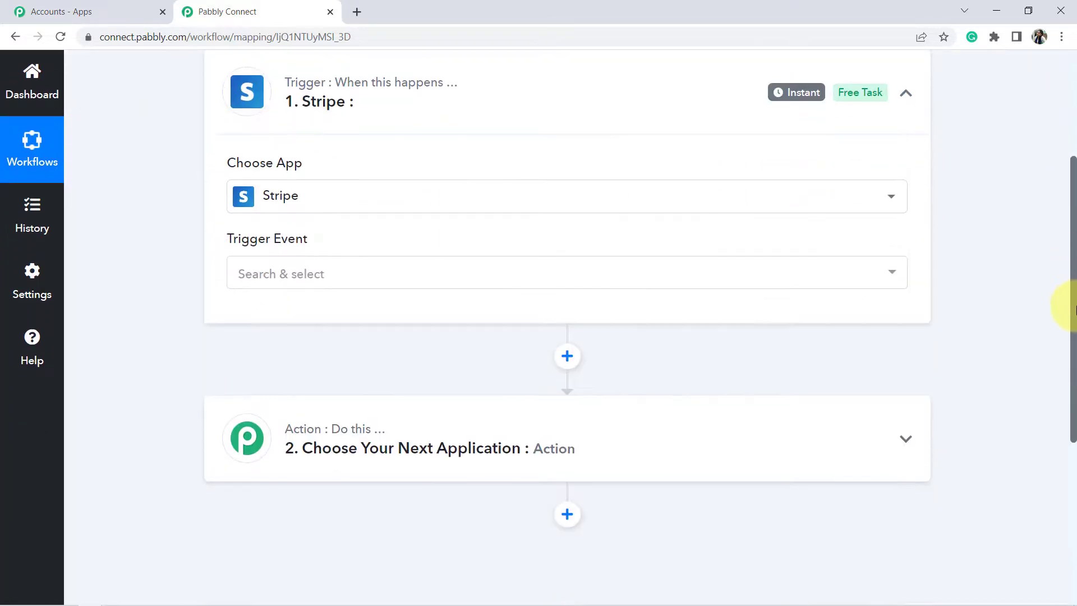
pyautogui.click(408, 452)
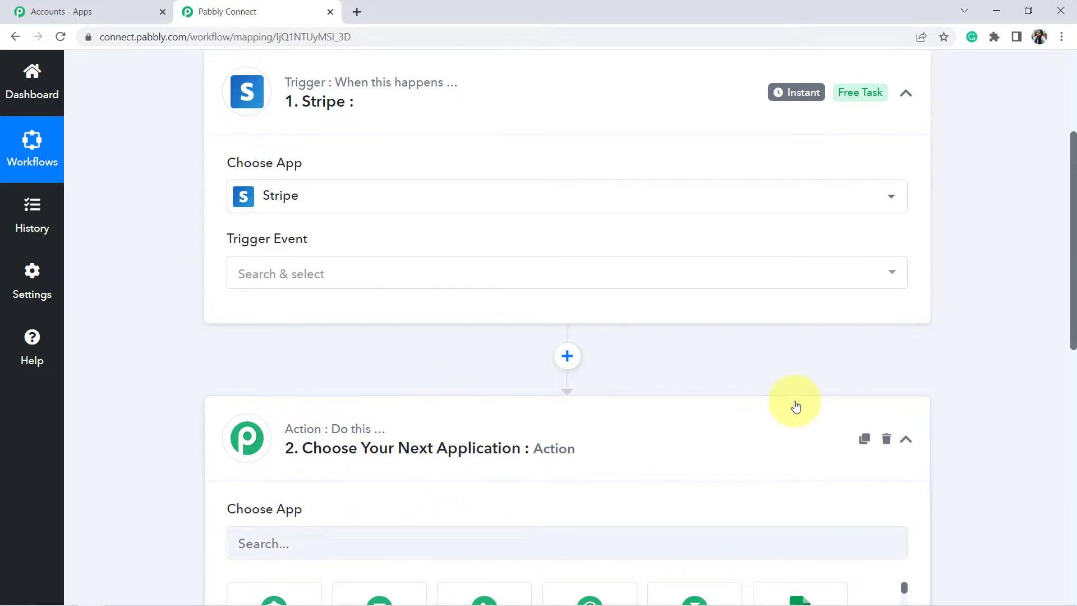
pyautogui.moveTo(1073, 301); pyautogui.dragTo(1065, 219)
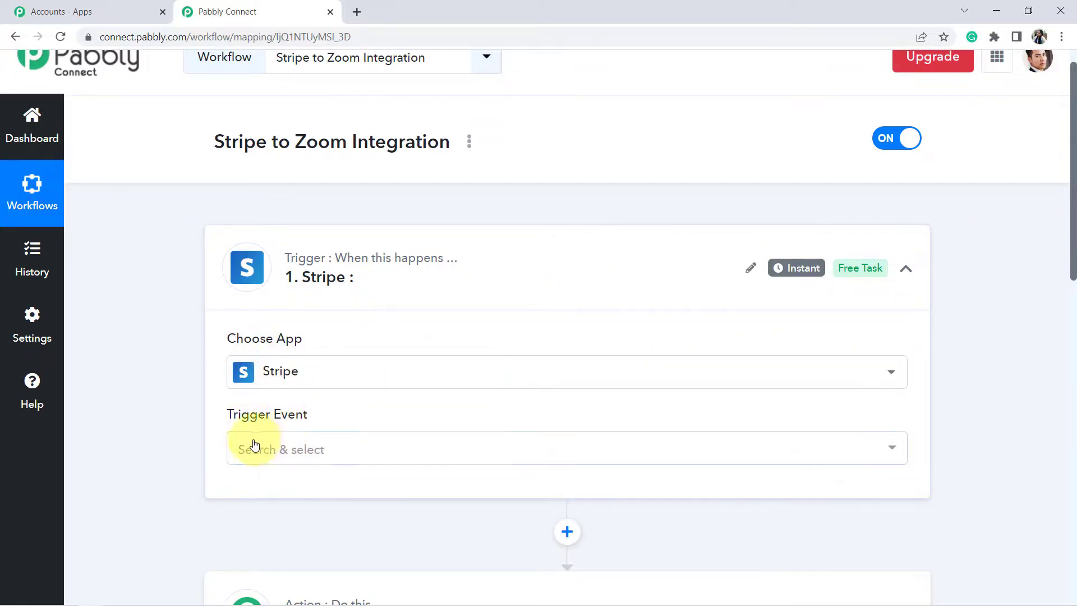
# - Search 'chec' and choose Checkout Completed as the Stripe trigger event
pyautogui.click(275, 454)
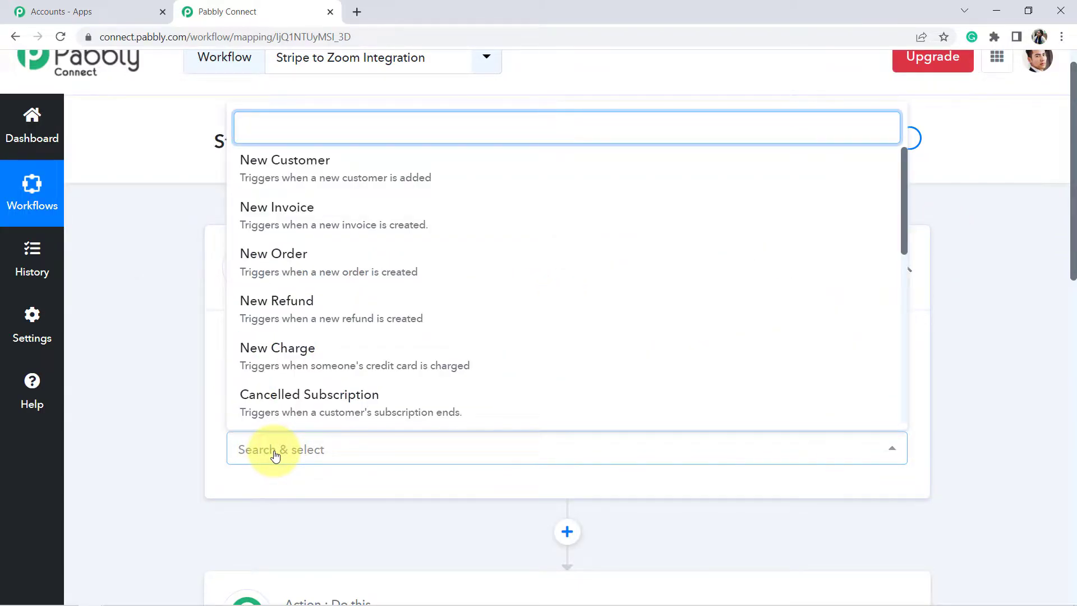
pyautogui.write('chec')
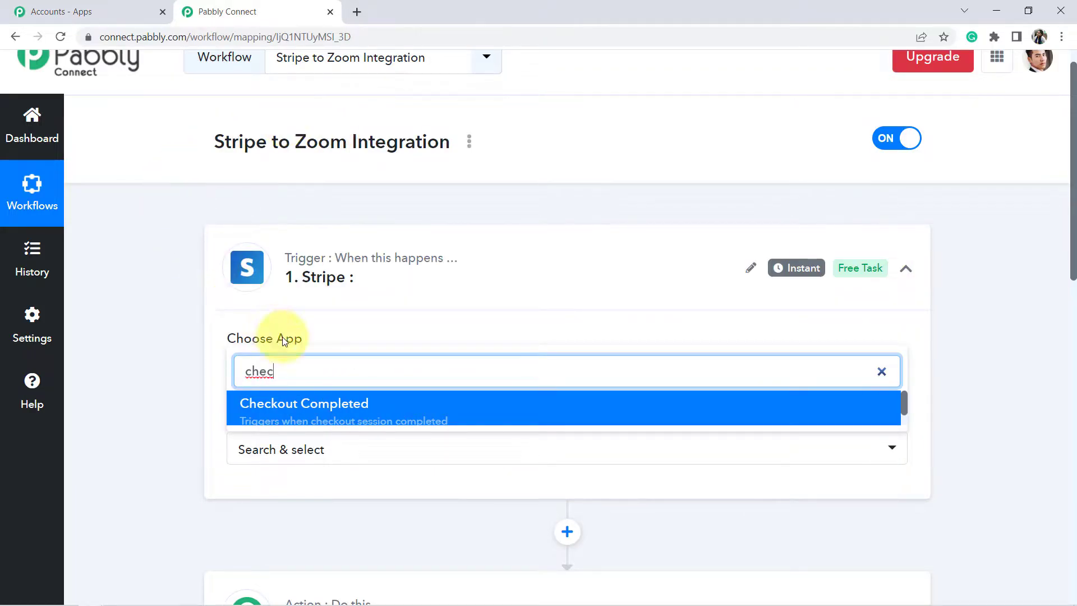
pyautogui.click(271, 406)
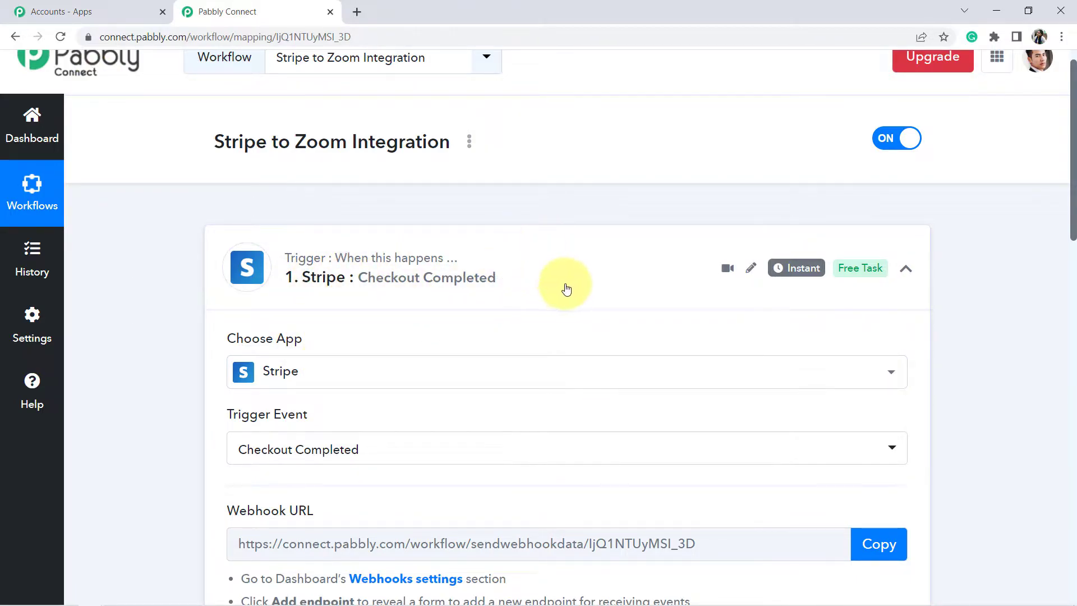
pyautogui.moveTo(1073, 176); pyautogui.dragTo(1034, 265)
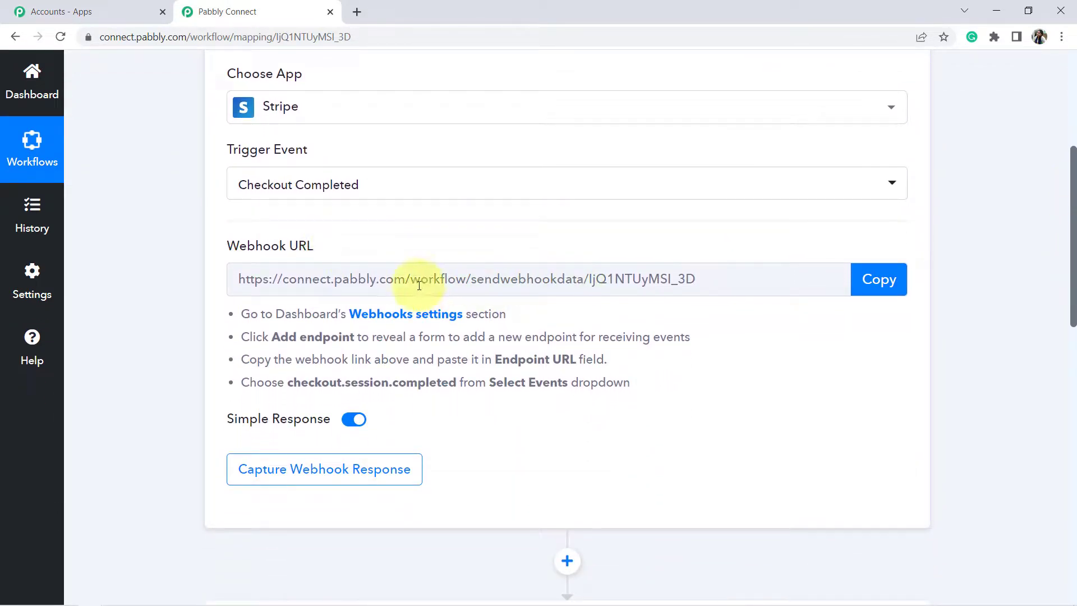
# - Copy the webhook URL and highlight the four Stripe setup instructions below it
pyautogui.click(877, 280)
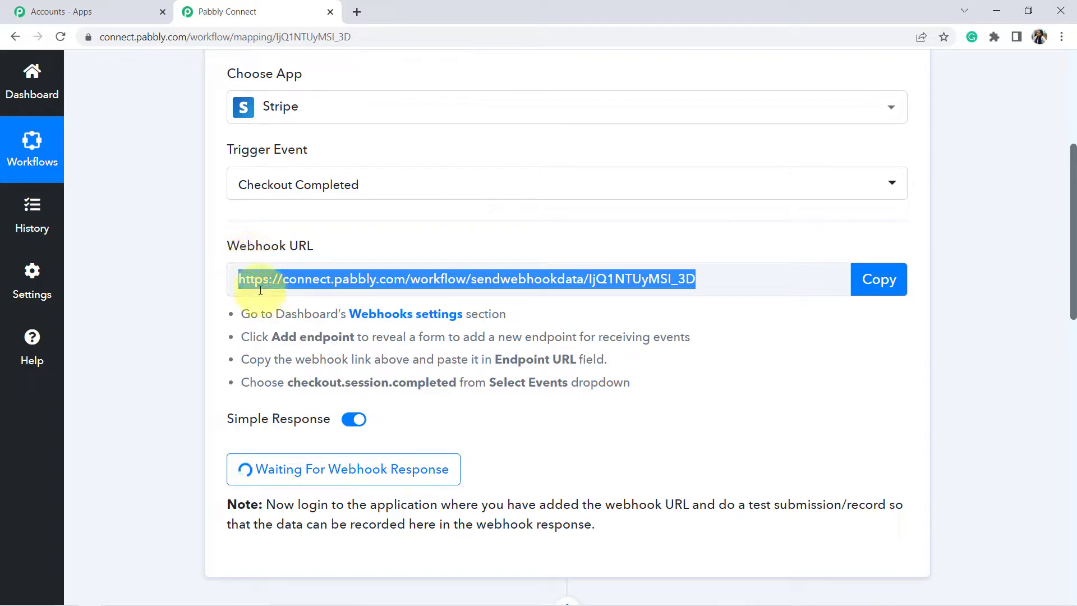
pyautogui.moveTo(247, 252); pyautogui.dragTo(332, 255)
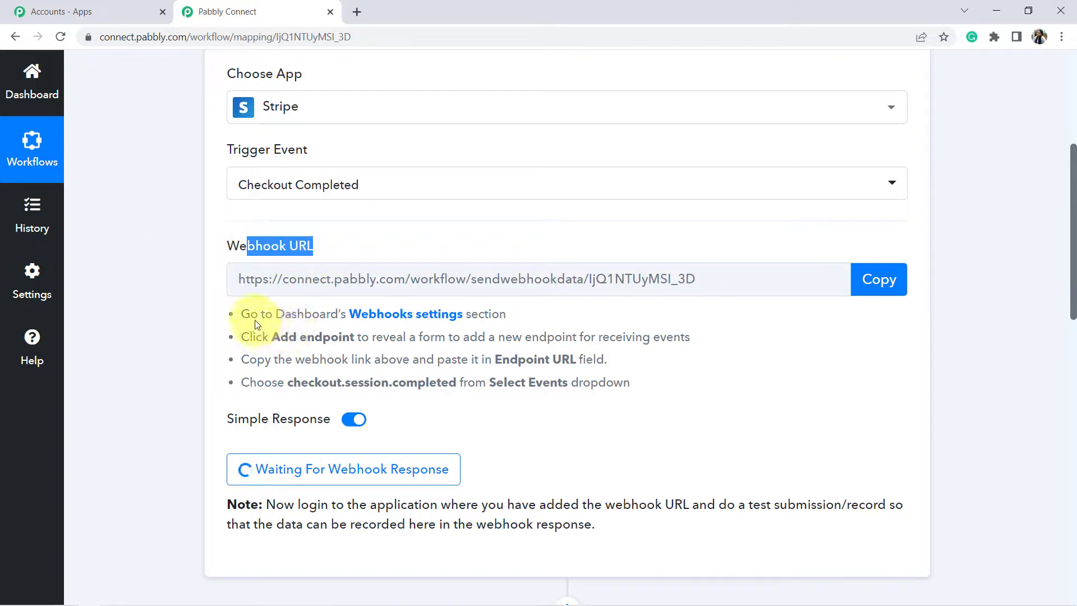
pyautogui.moveTo(254, 319); pyautogui.dragTo(470, 384)
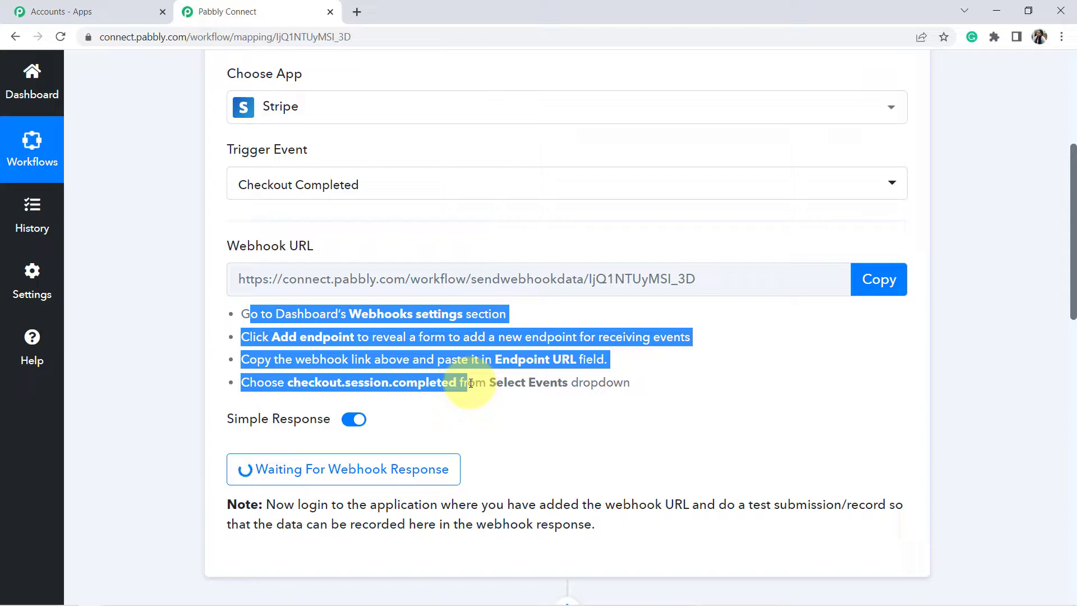
pyautogui.click(371, 356)
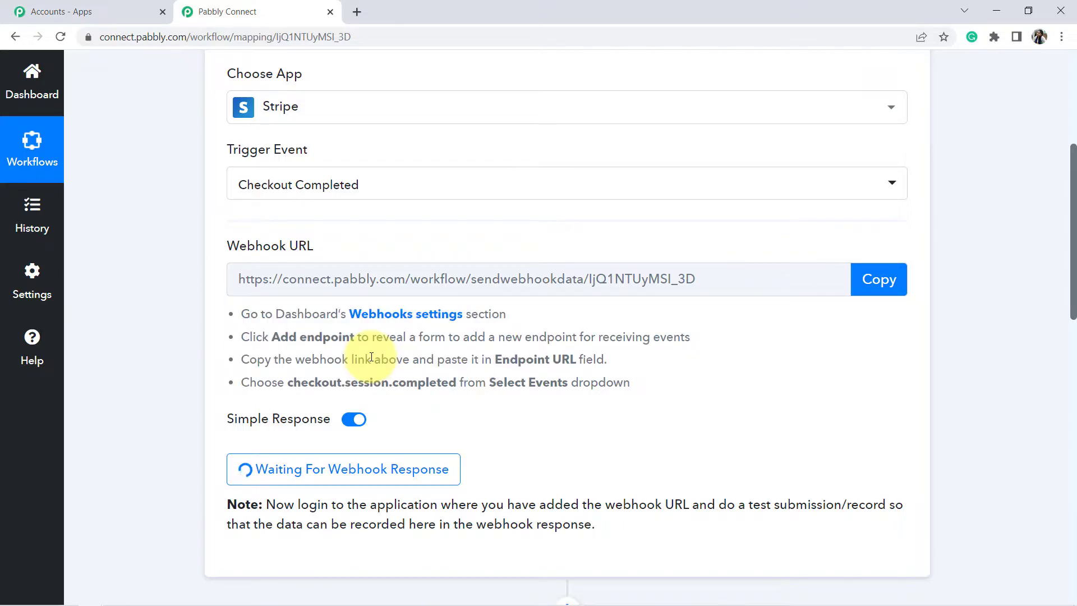
# - Follow the 'Webhooks settings' link to Stripe's Webhooks page in a new tab
pyautogui.click(404, 318)
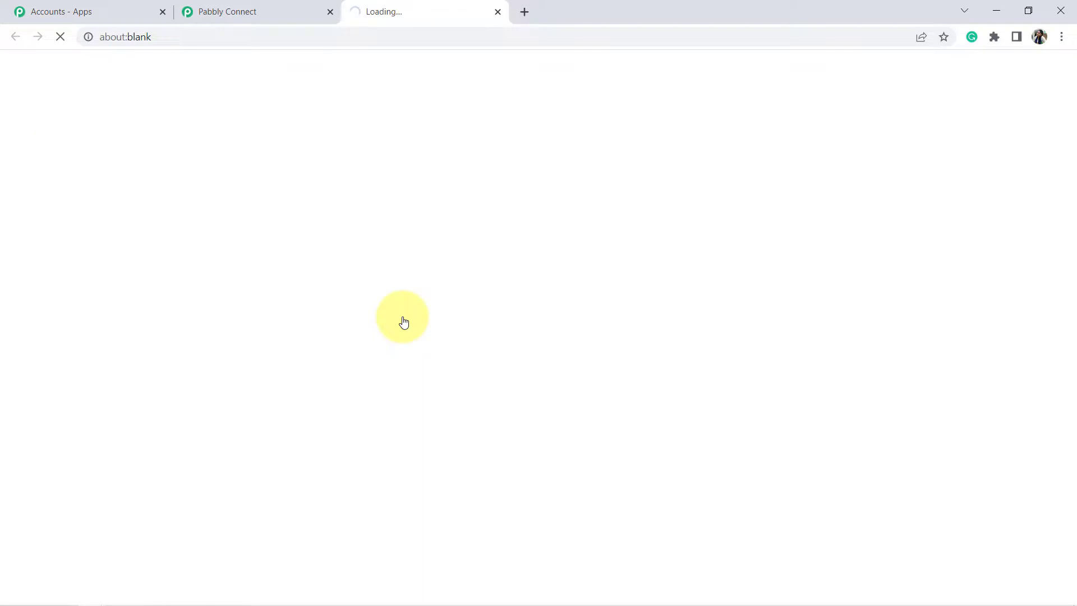
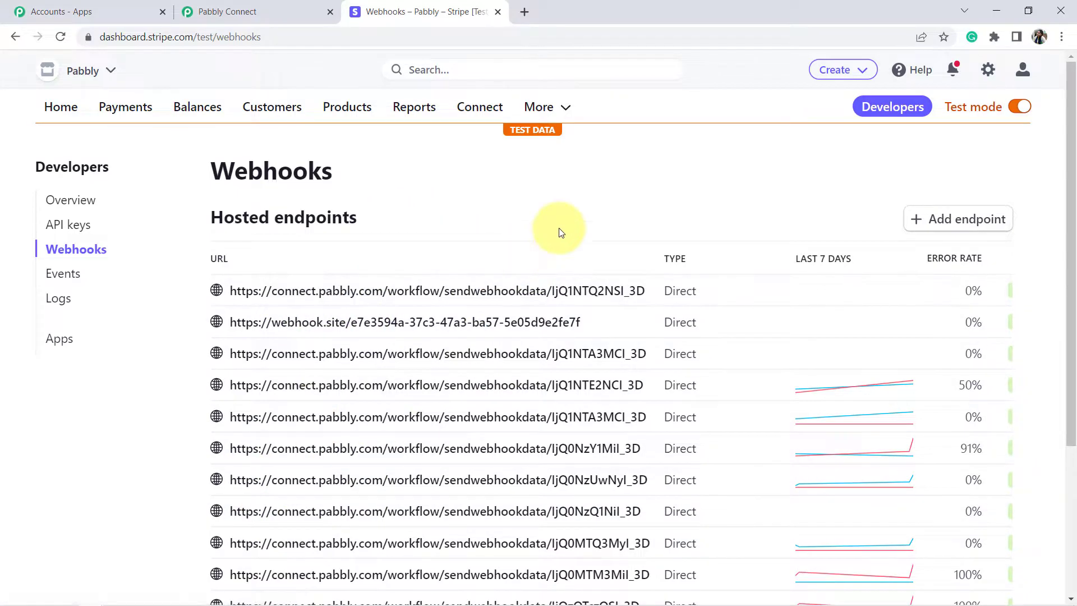
# - Start adding a new webhook endpoint from Stripe's test-mode Webhooks page
pyautogui.click(948, 224)
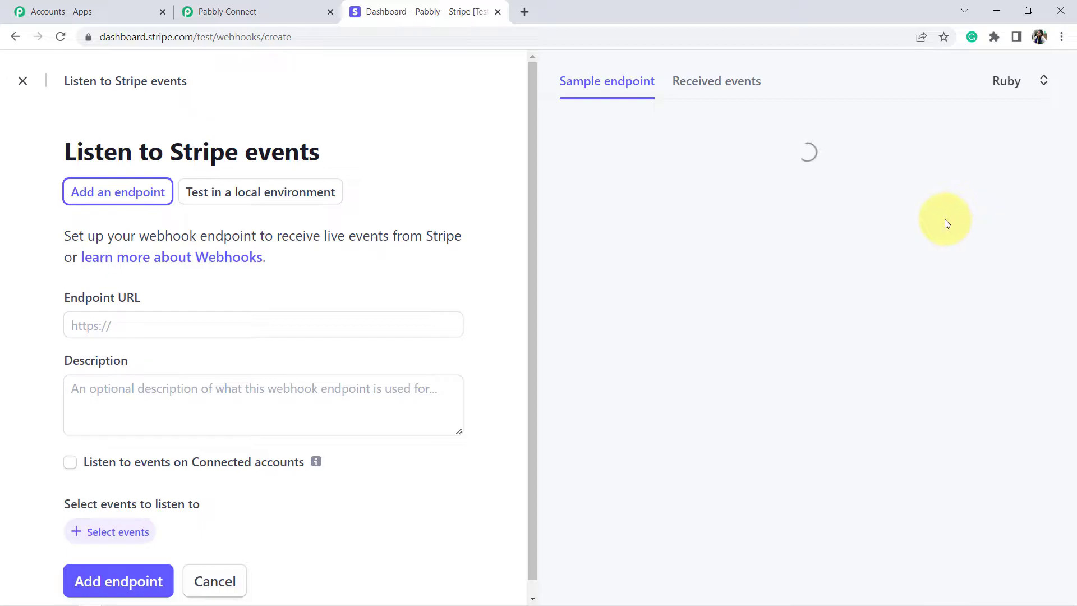
# - Put the copied Pabbly Connect webhook URL into Stripe's Endpoint URL field and open the events list
pyautogui.click(108, 328)
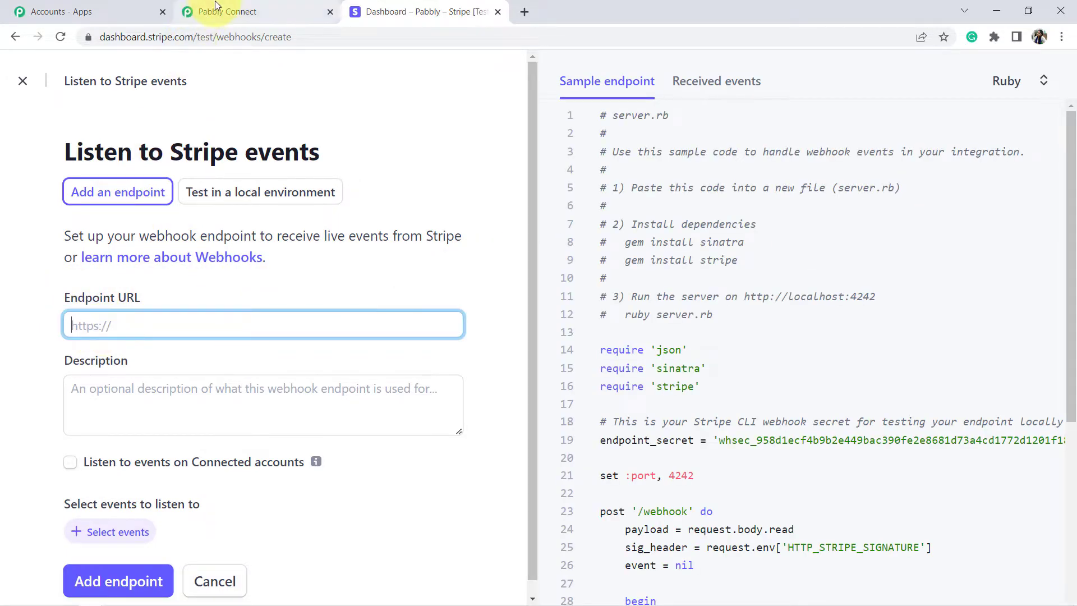
pyautogui.click(216, 8)
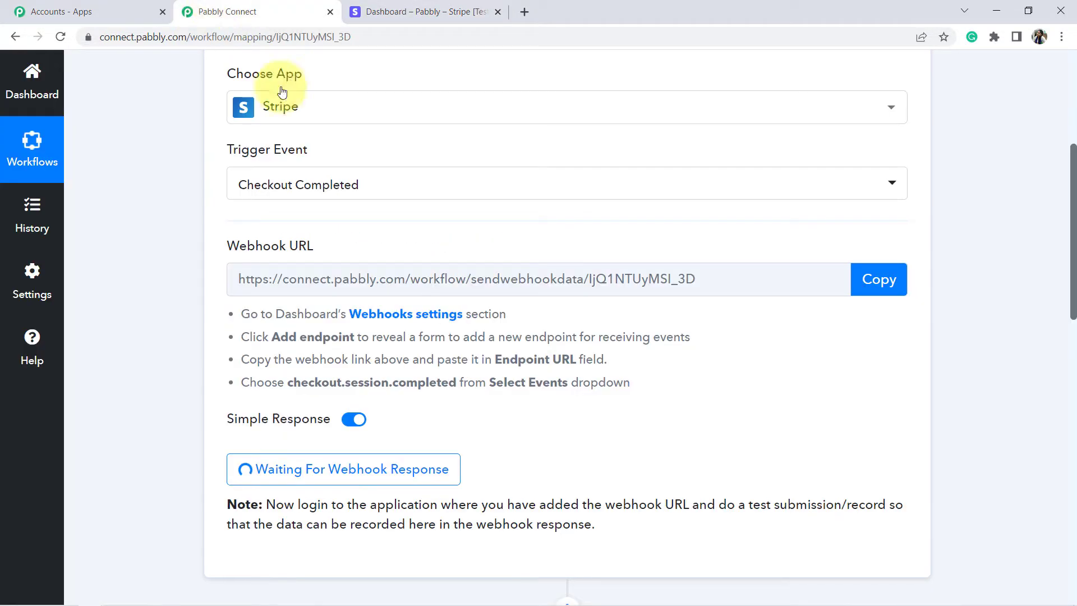
pyautogui.click(882, 280)
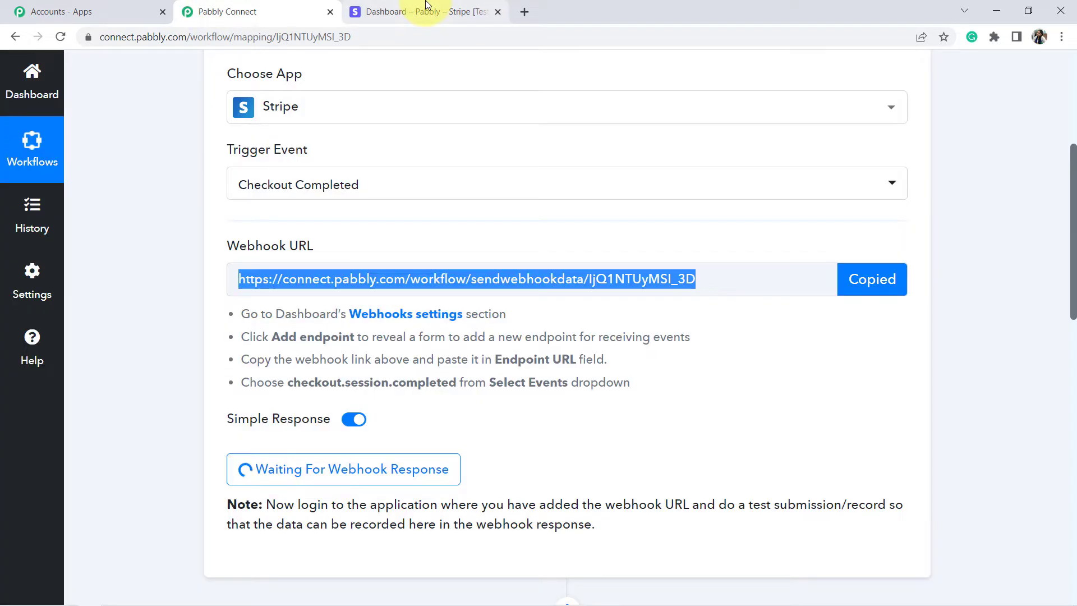
pyautogui.click(426, 5)
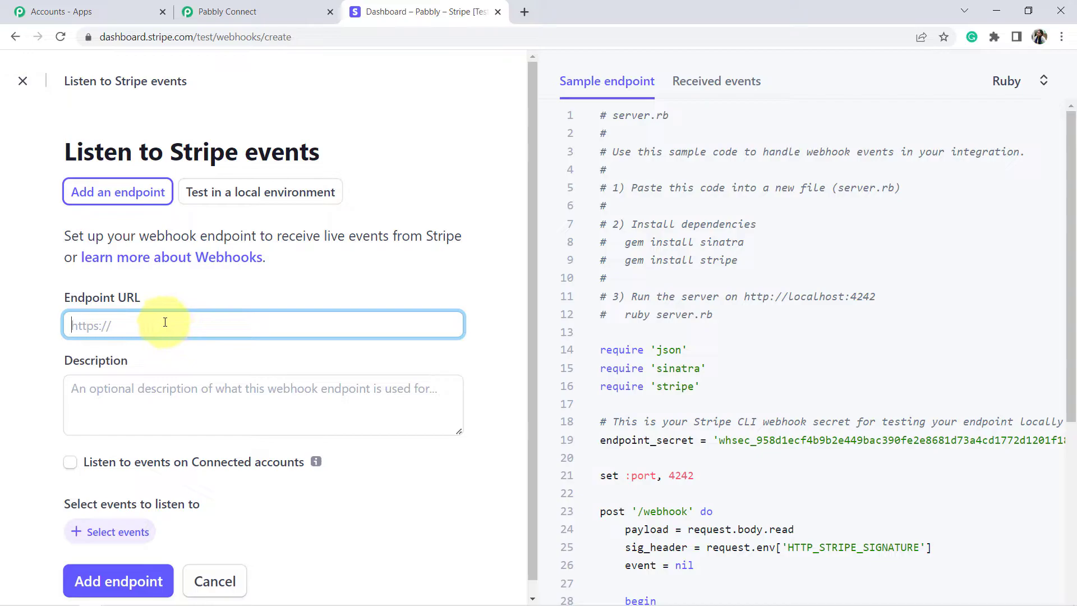
pyautogui.hotkey('ctrl', 'v')
pyautogui.click(119, 416)
pyautogui.moveTo(531, 325); pyautogui.dragTo(533, 415)
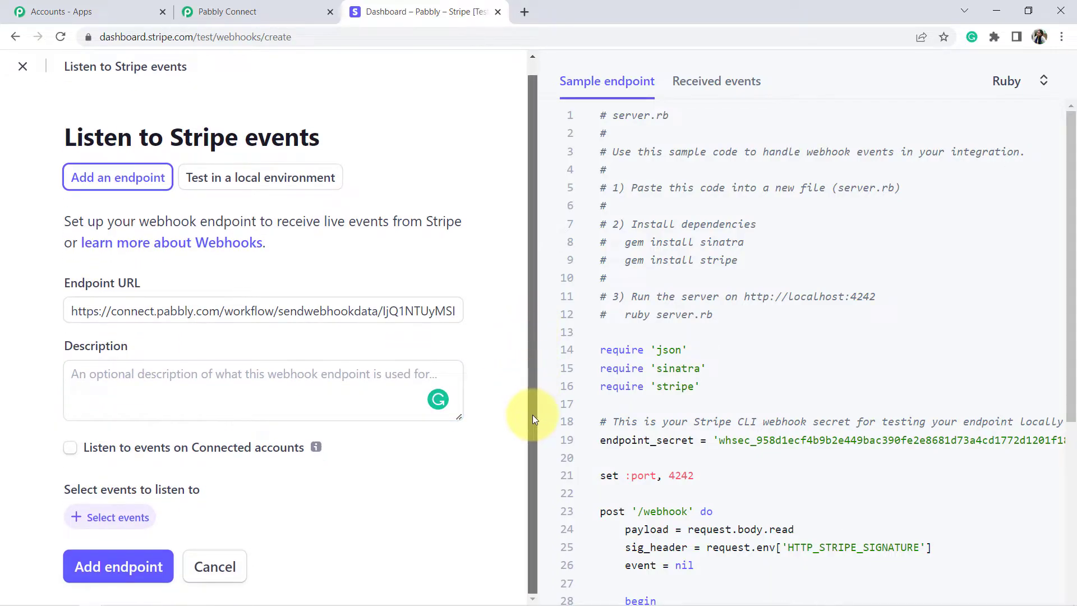
pyautogui.click(102, 518)
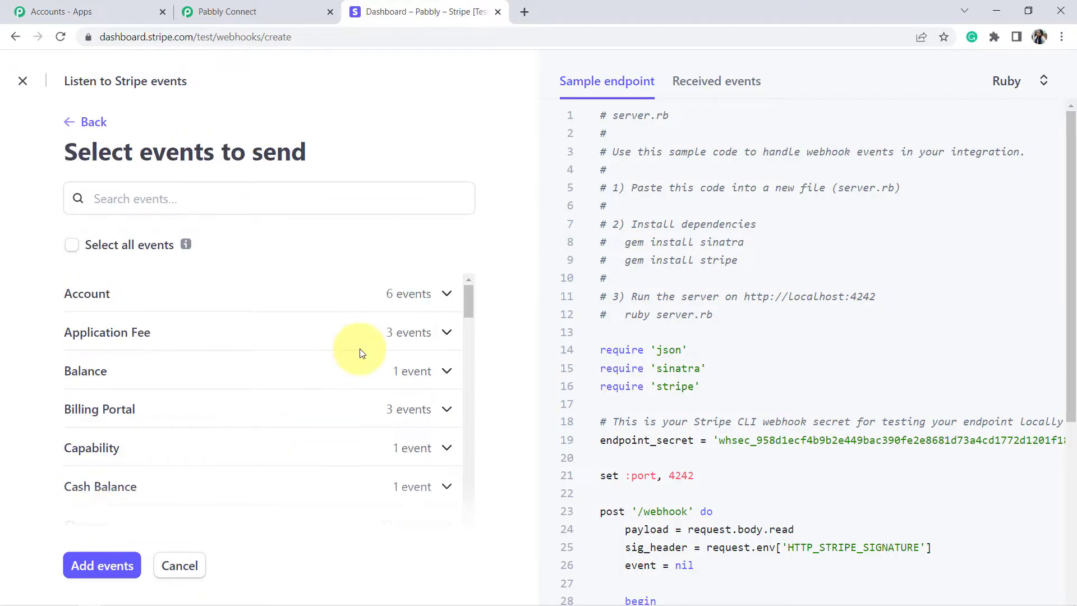
# - Search 'chec', add the checkout.session.completed event, and create the webhook endpoint
pyautogui.click(176, 197)
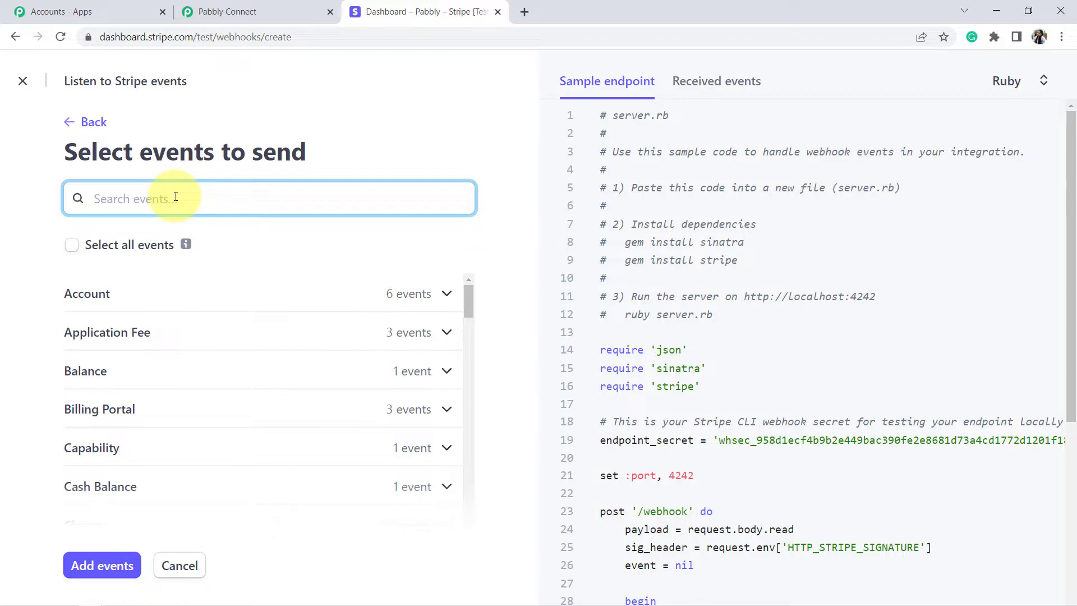
pyautogui.write('check')
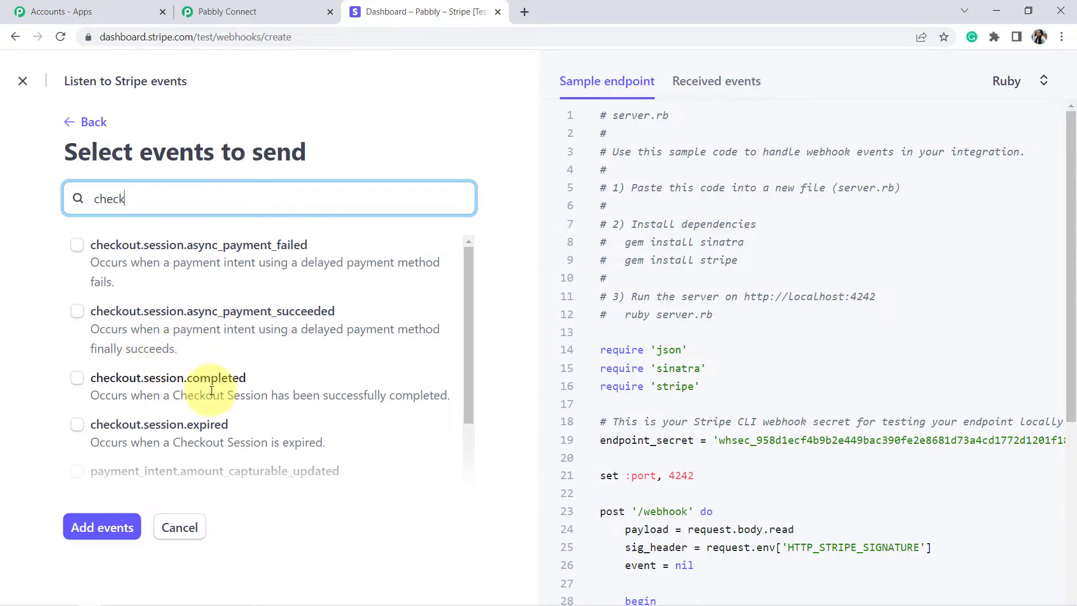
pyautogui.click(77, 380)
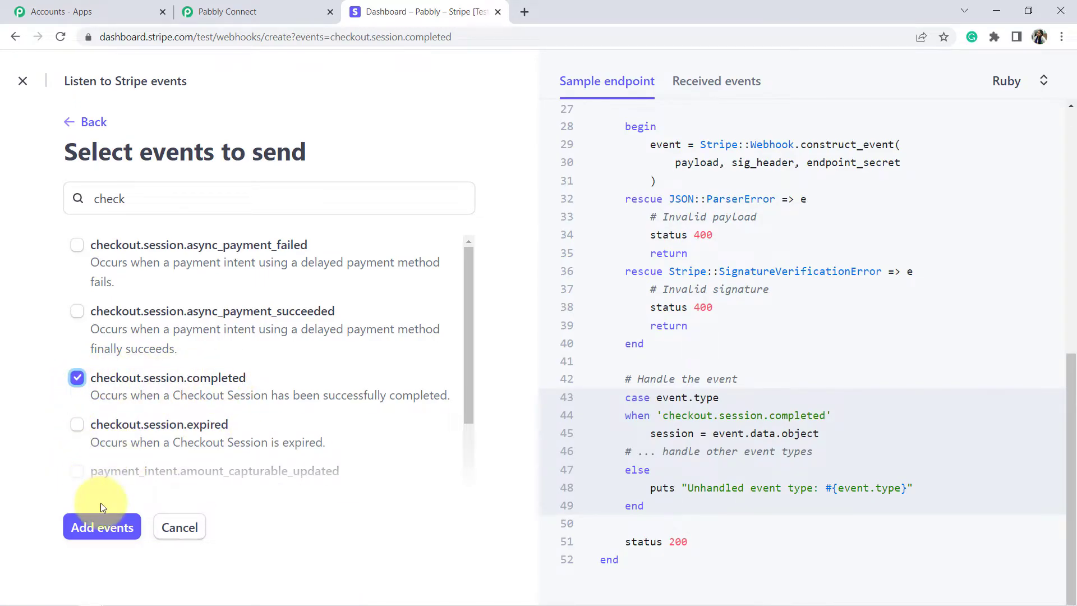
pyautogui.click(98, 529)
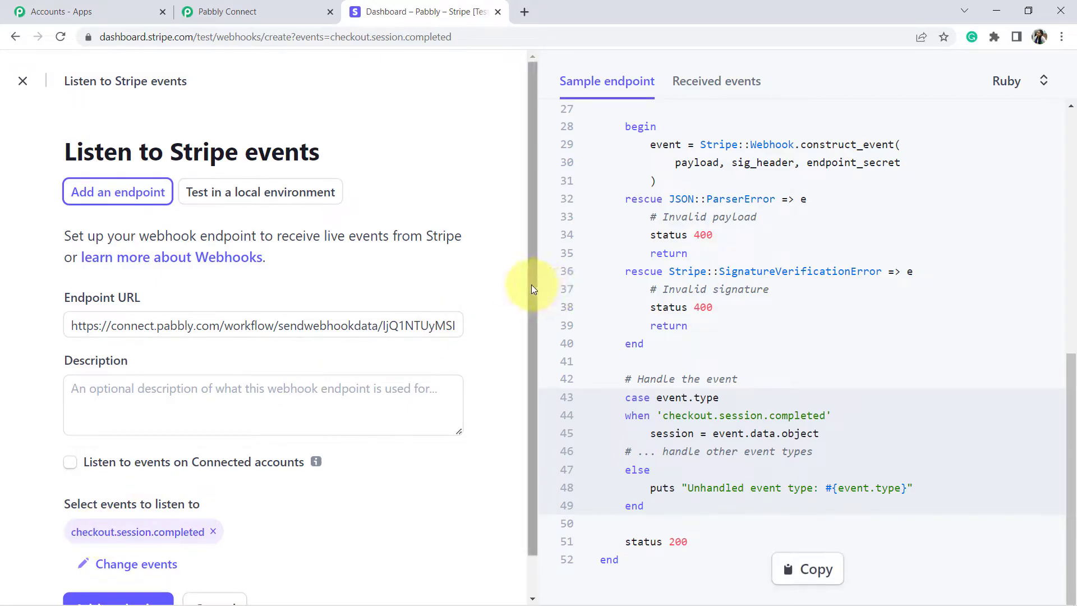
pyautogui.scroll(-1, 531, 284)
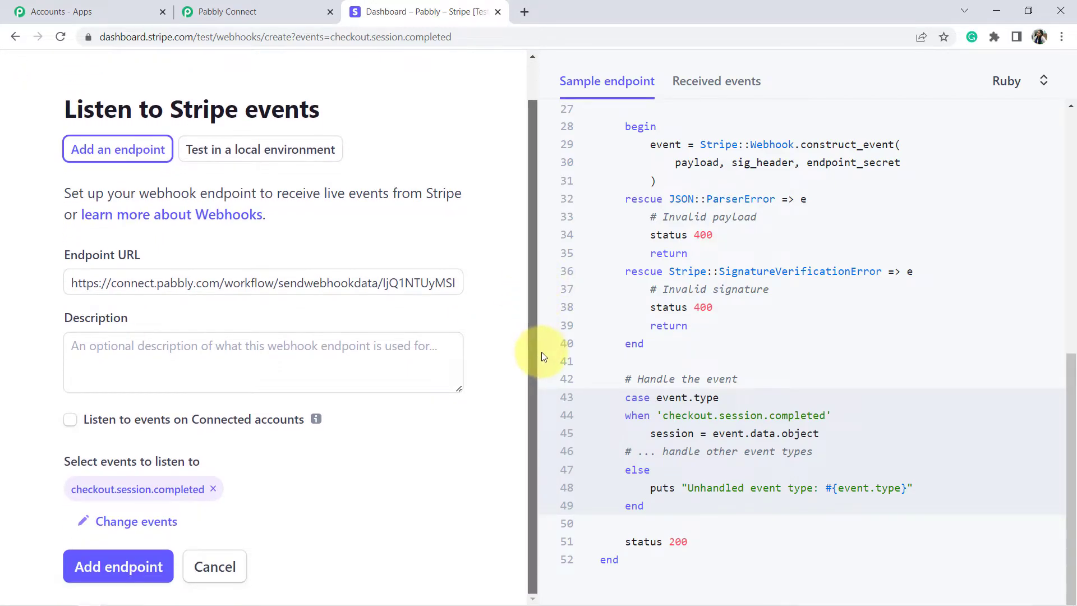
pyautogui.click(102, 572)
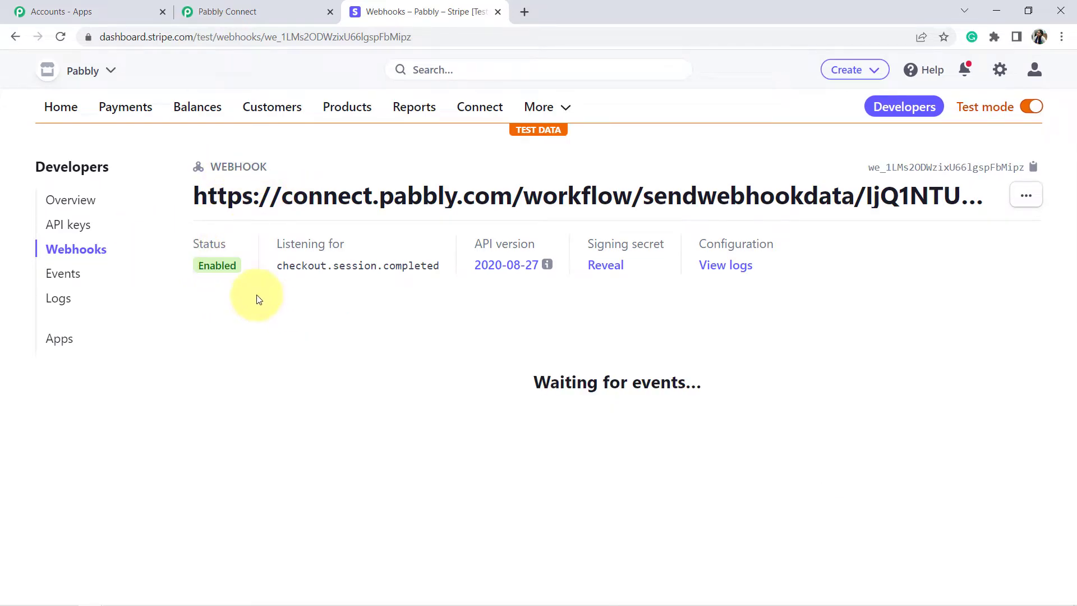
pyautogui.moveTo(555, 380); pyautogui.dragTo(682, 376)
pyautogui.click(248, 5)
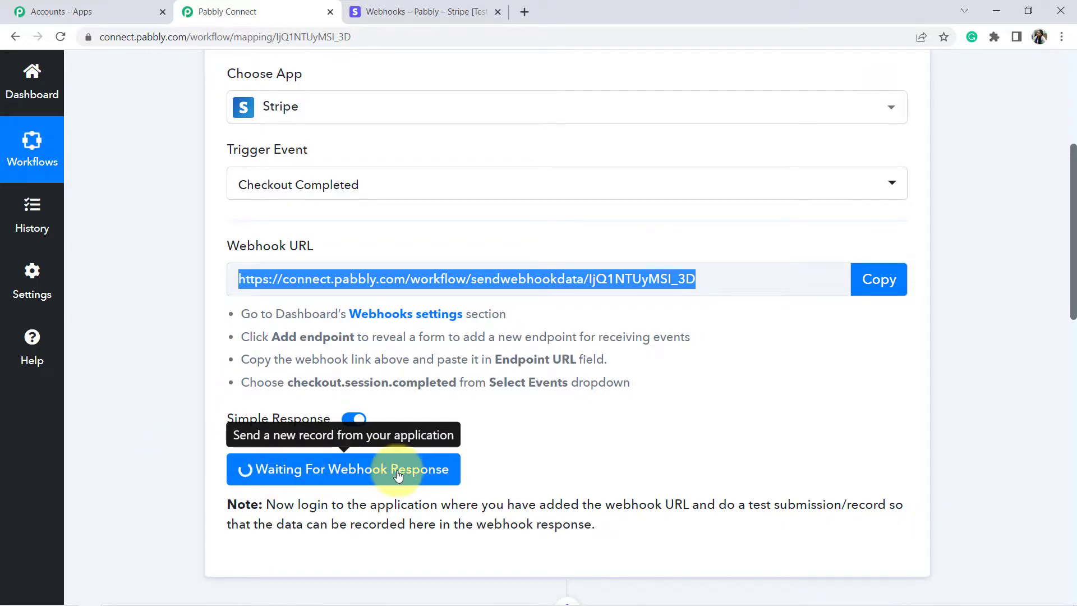
pyautogui.click(354, 505)
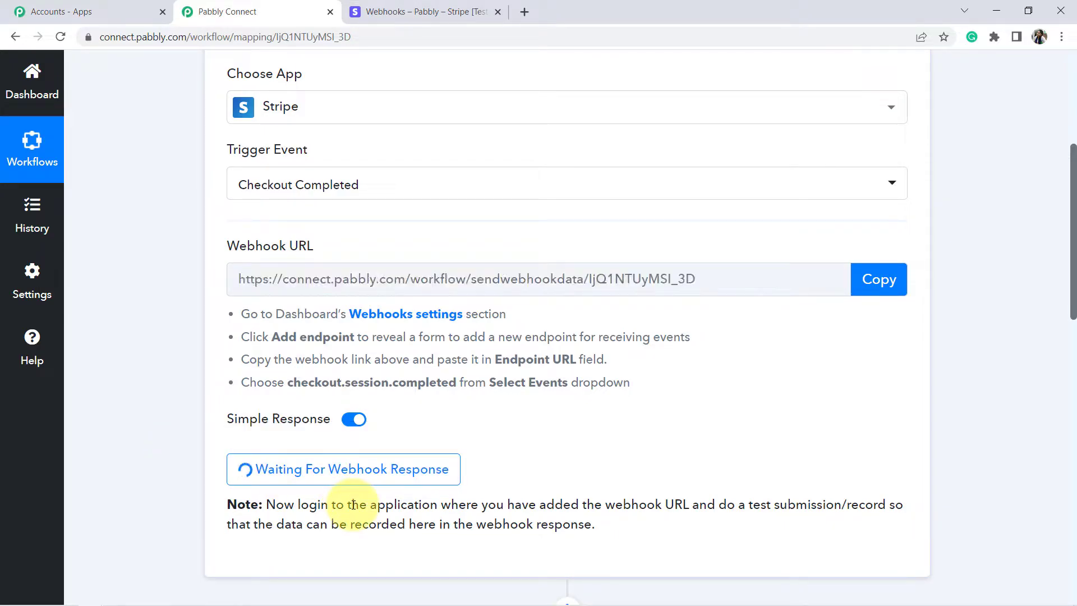
pyautogui.moveTo(344, 505); pyautogui.dragTo(865, 499)
pyautogui.moveTo(351, 526); pyautogui.dragTo(533, 506)
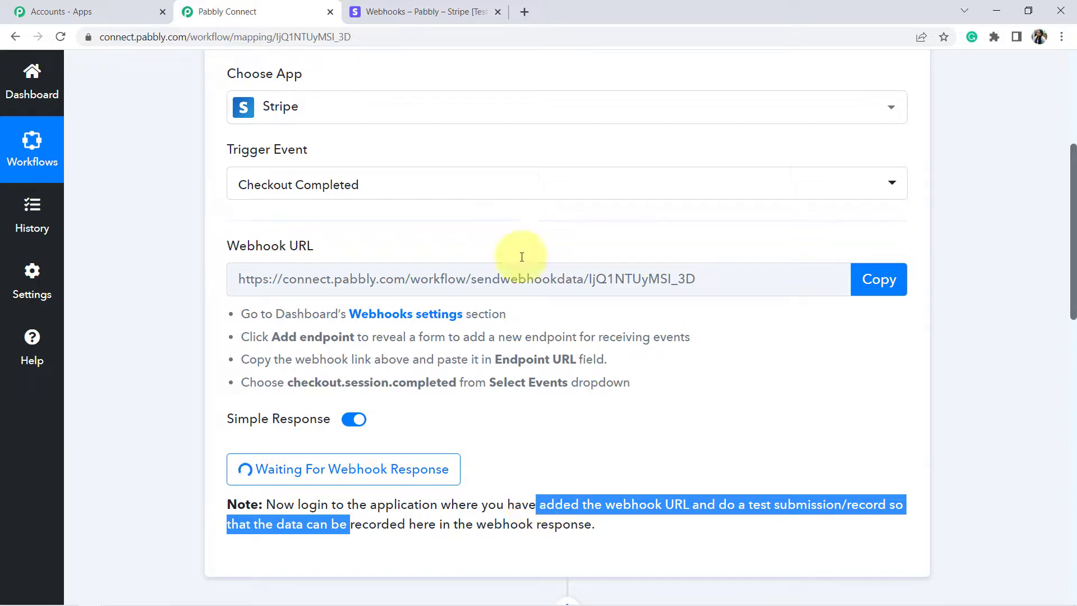
pyautogui.click(421, 7)
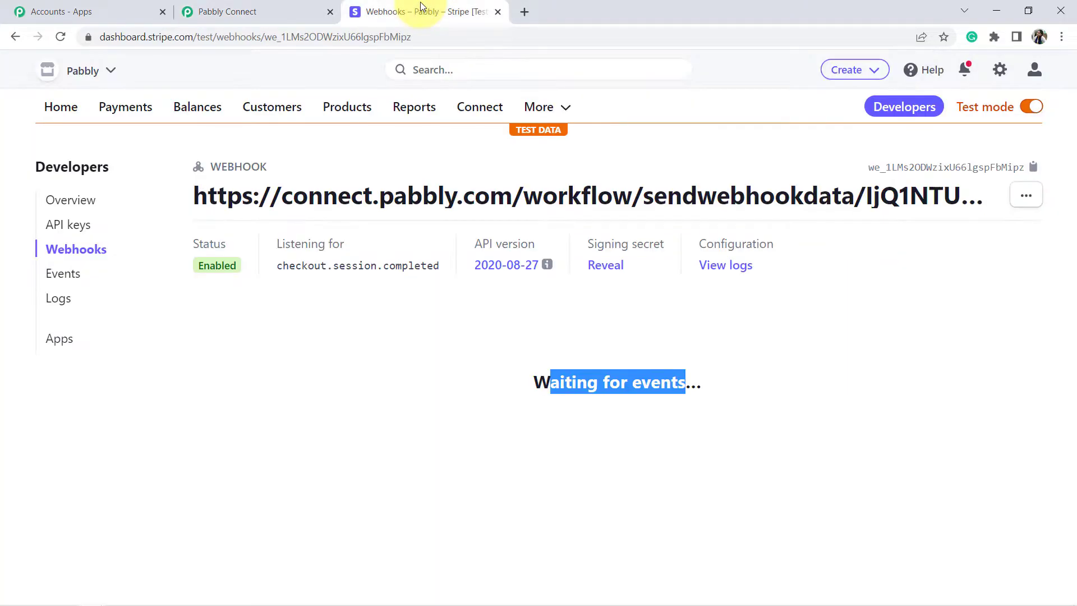
# - Copy the Webinar on YouTube Marketing (90 mins) payment link and load it in a new tab
pyautogui.click(349, 102)
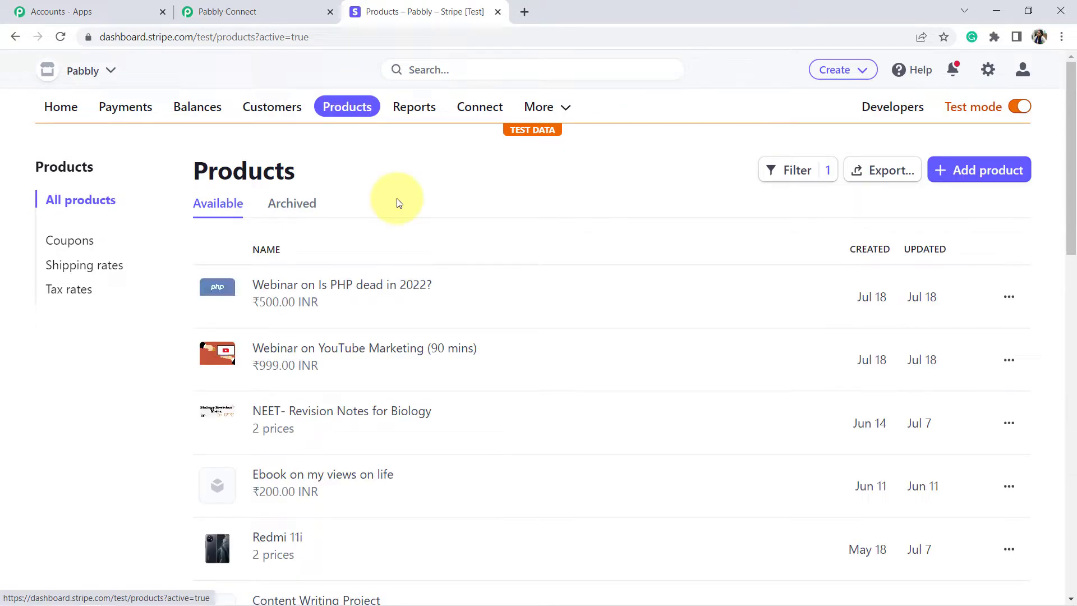
pyautogui.click(342, 353)
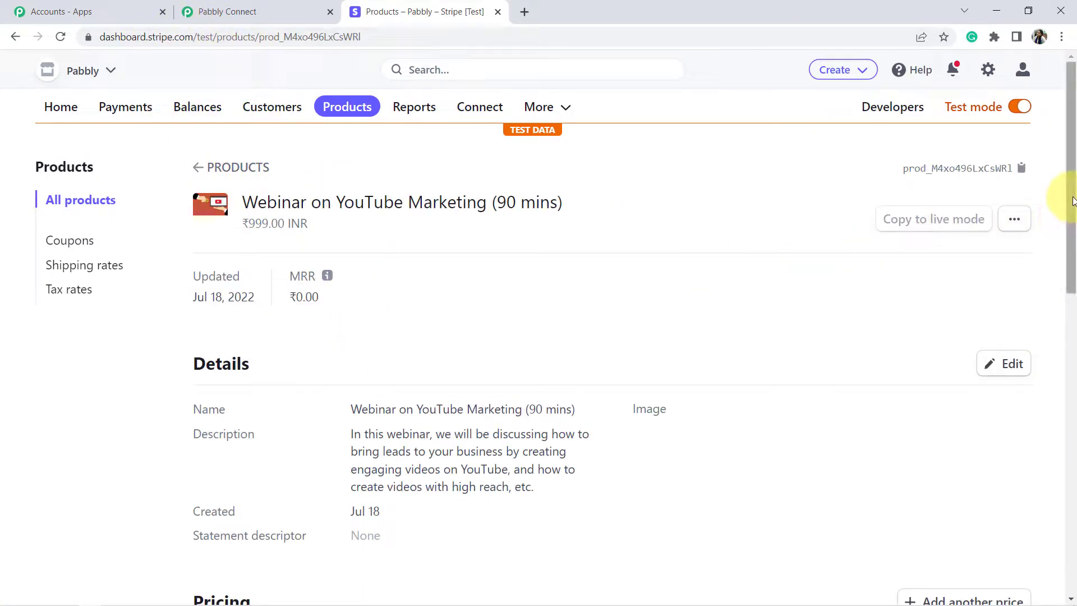
pyautogui.scroll(-1, 1074, 224)
pyautogui.scroll(-4, 1074, 225)
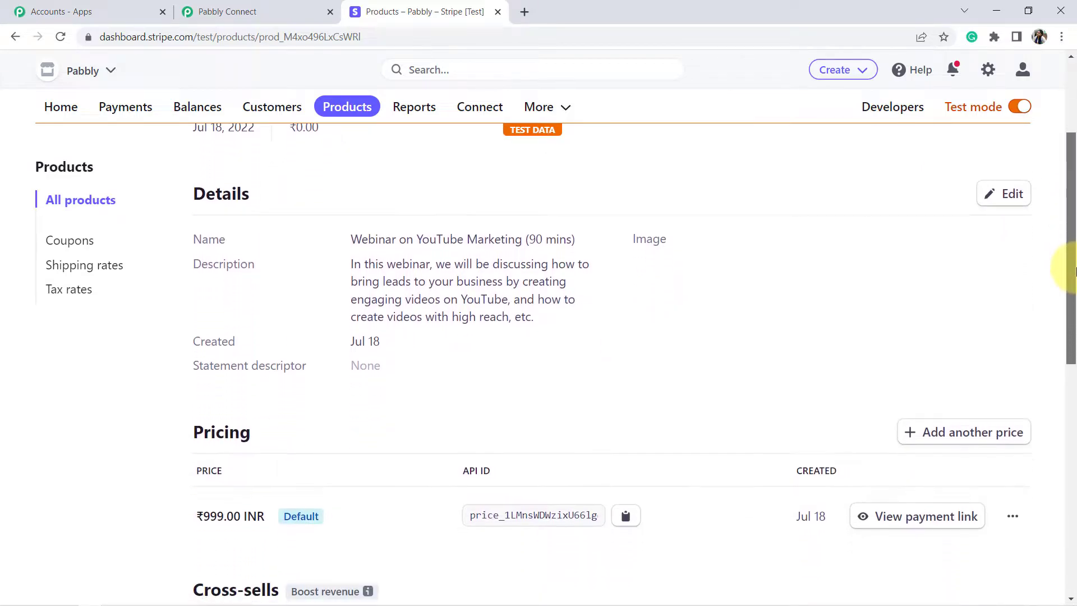
pyautogui.click(912, 406)
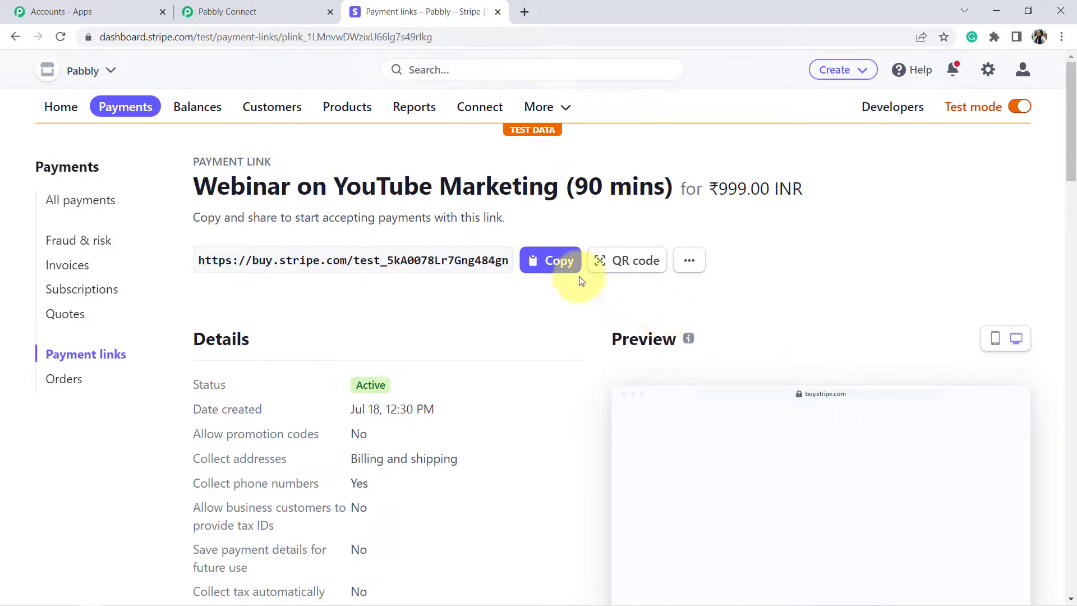
pyautogui.click(556, 266)
pyautogui.hotkey('ctrl', 't')
pyautogui.hotkey('ctrl', 'v')
pyautogui.press('Return')
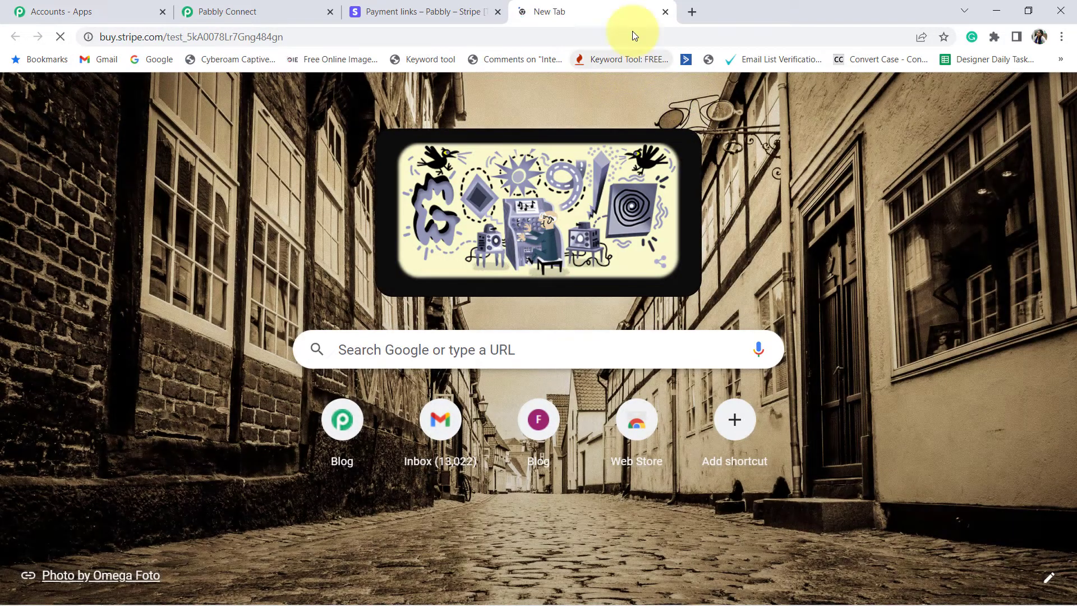
# - Search 'test card stripe' in a new tab, open Stripe's Testing docs, then return to checkout
pyautogui.click(691, 11)
pyautogui.write('test card stripe')
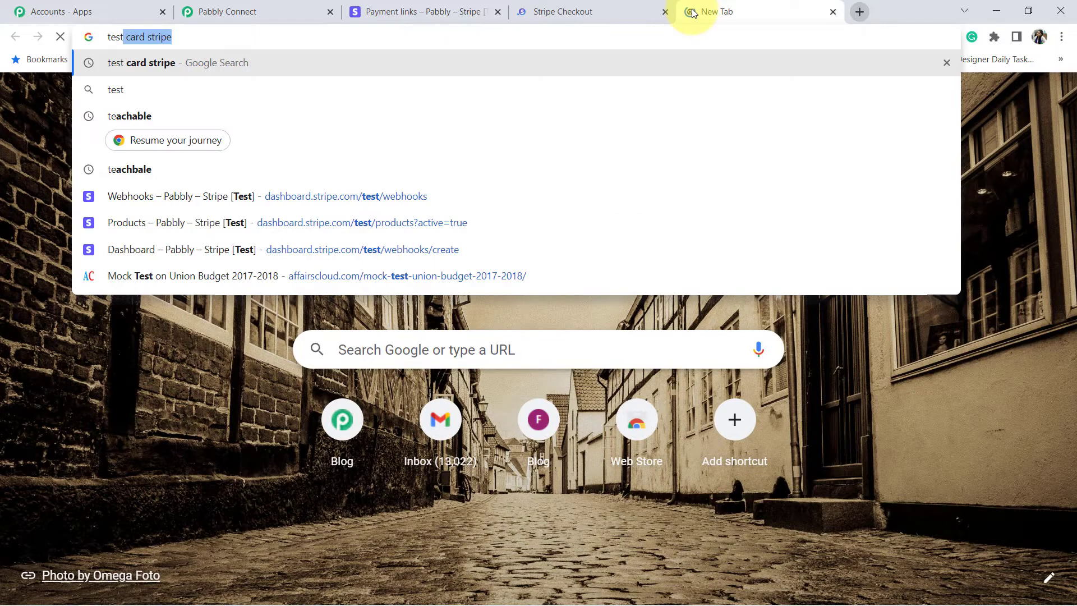
pyautogui.press('Return')
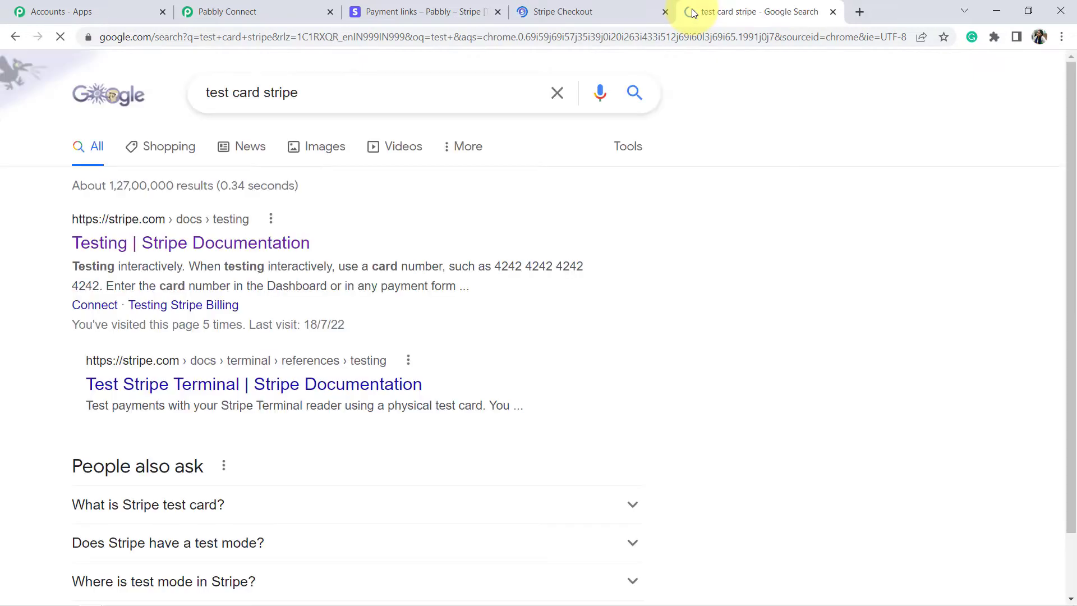
pyautogui.click(268, 244)
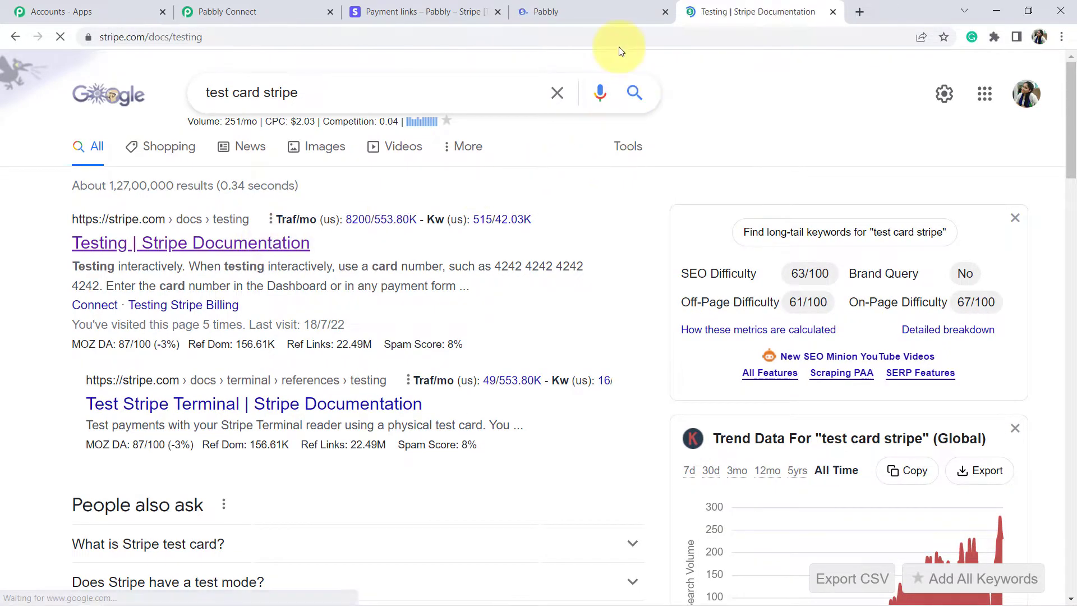
pyautogui.click(581, 9)
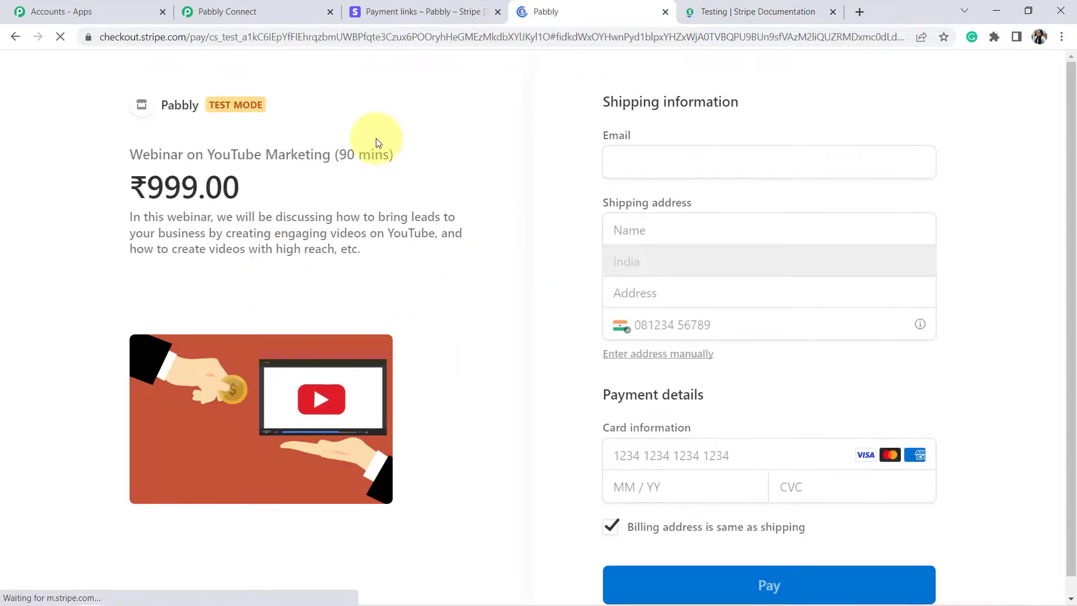
# - Fill in the checkout email, name, and full shipping address with city, PIN and state
pyautogui.click(661, 162)
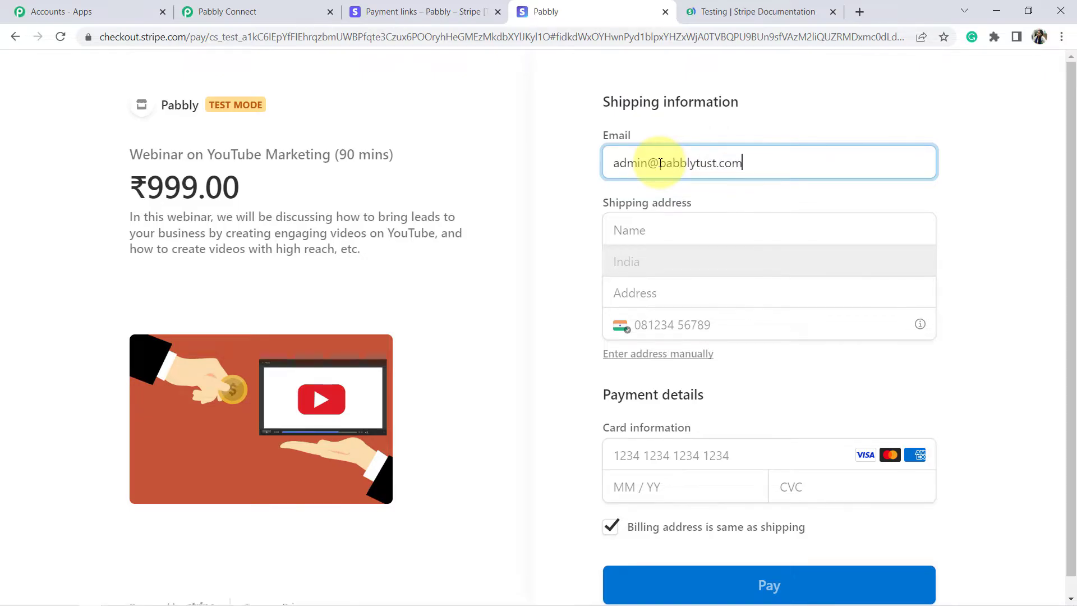
pyautogui.click(639, 233)
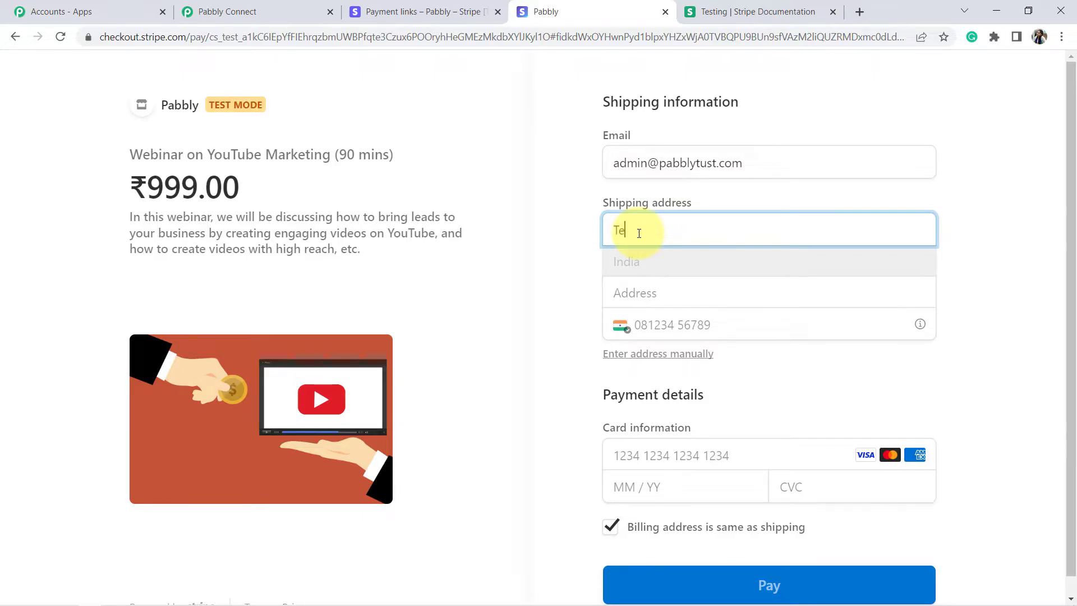
pyautogui.click(642, 297)
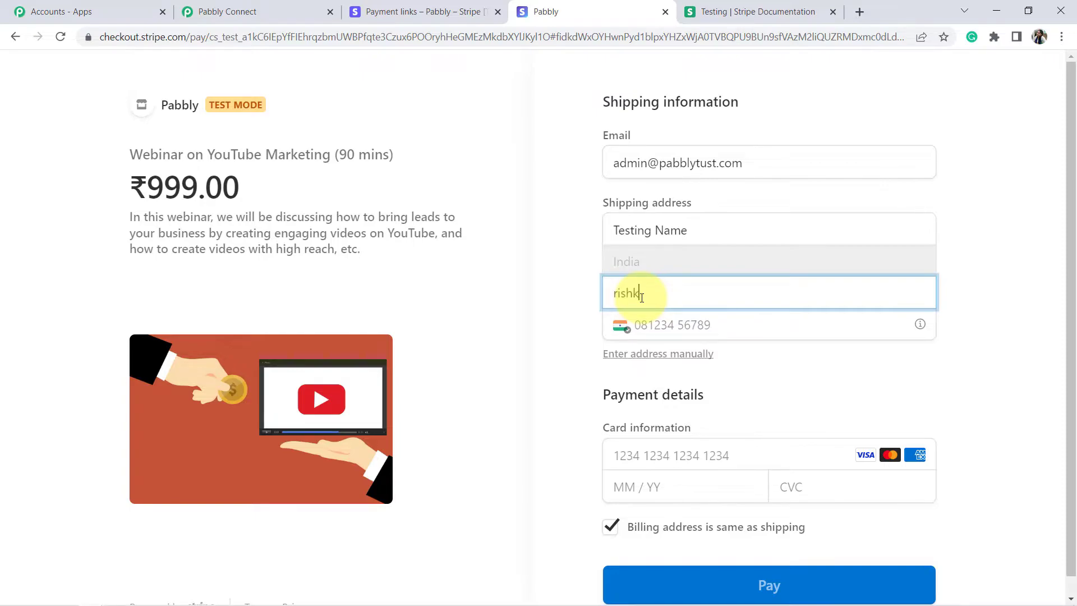
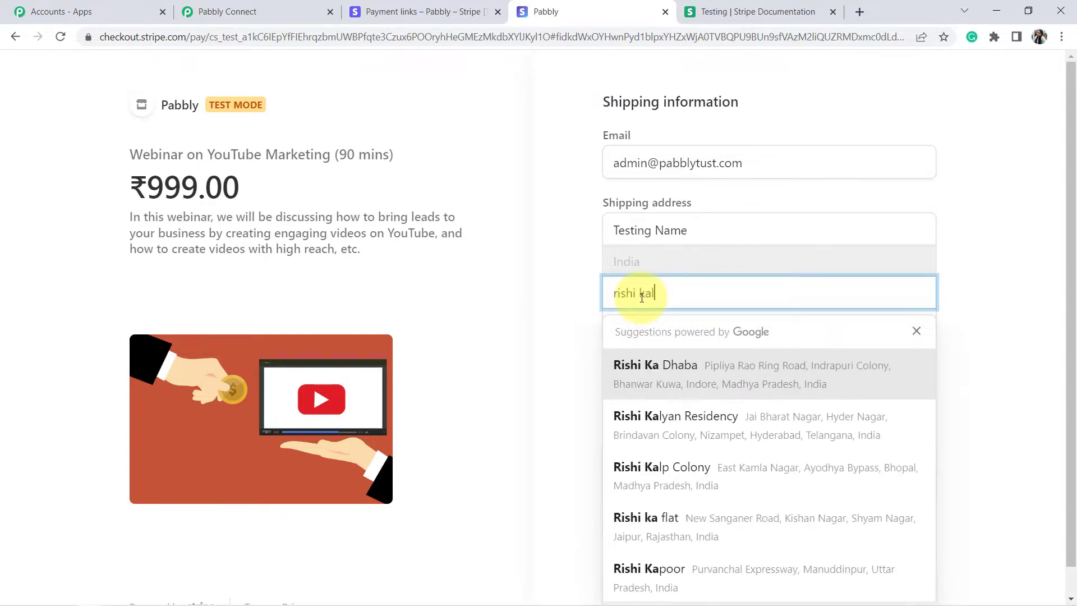
pyautogui.click(644, 436)
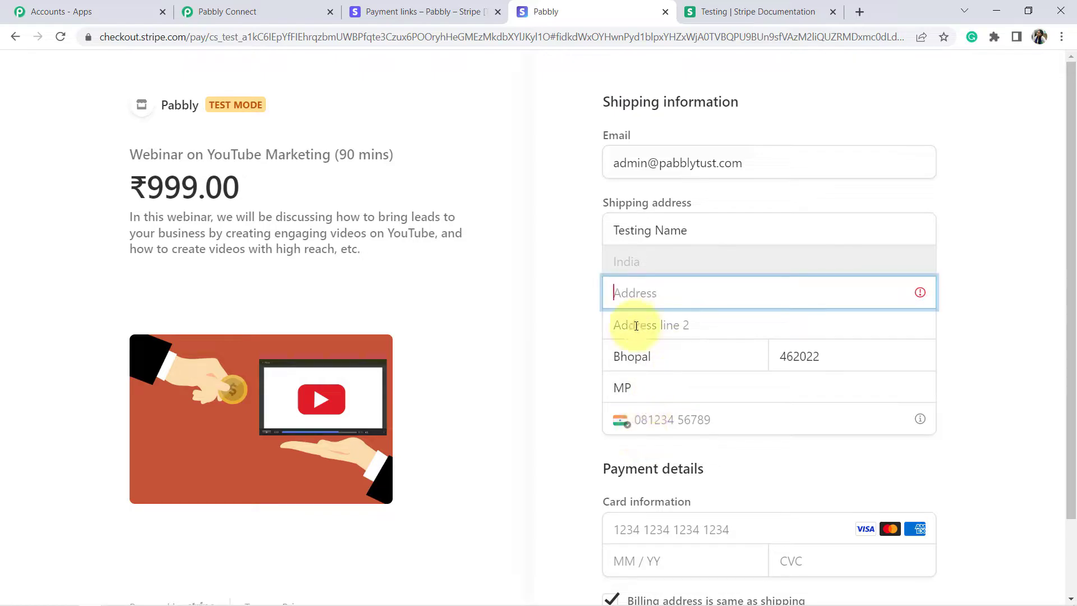
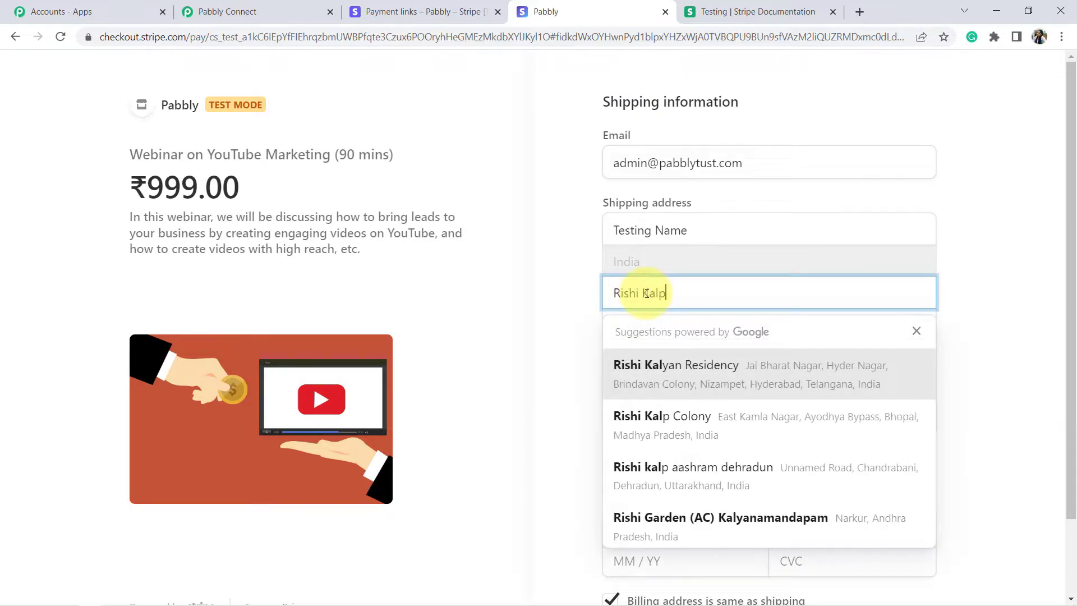
pyautogui.click(570, 297)
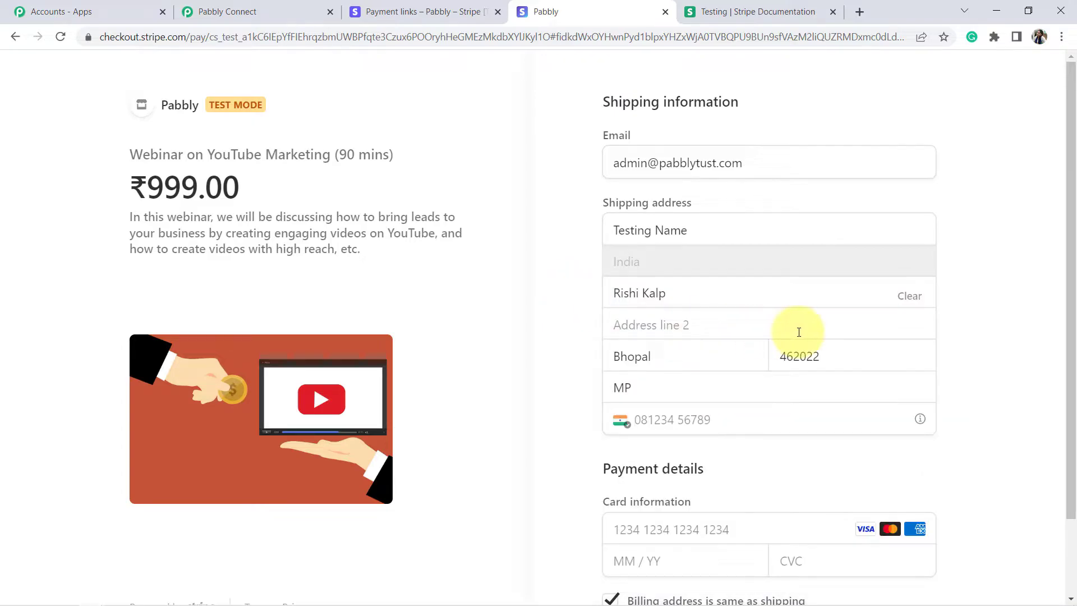
pyautogui.scroll(-2, 1071, 219)
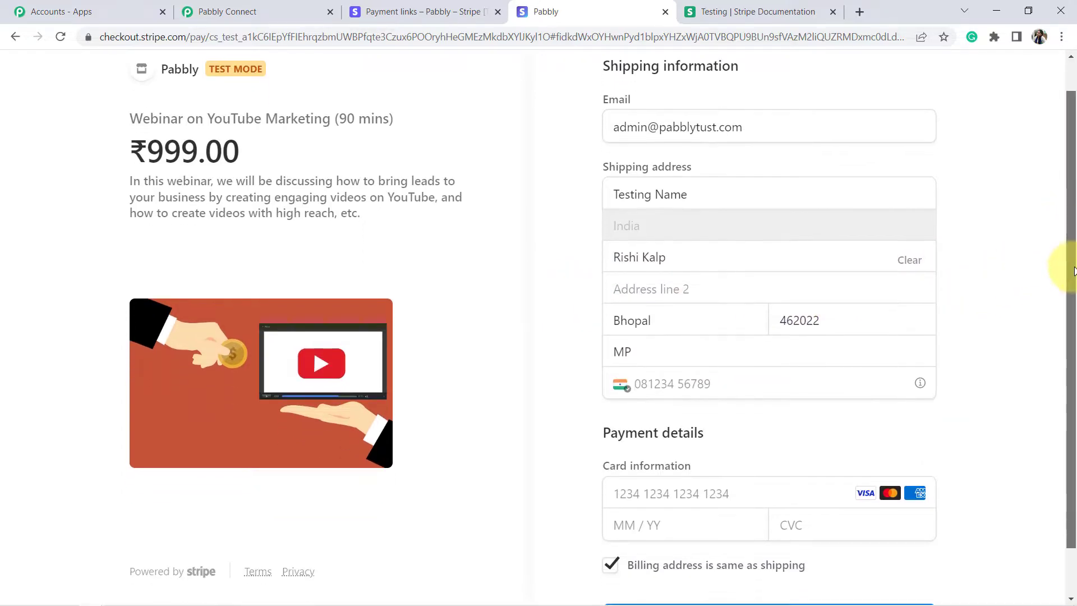
# - Pay ₹999.00 using the copied 4242 test Visa, expiry 12/29, CVC 123 and a phone number
pyautogui.click(738, 6)
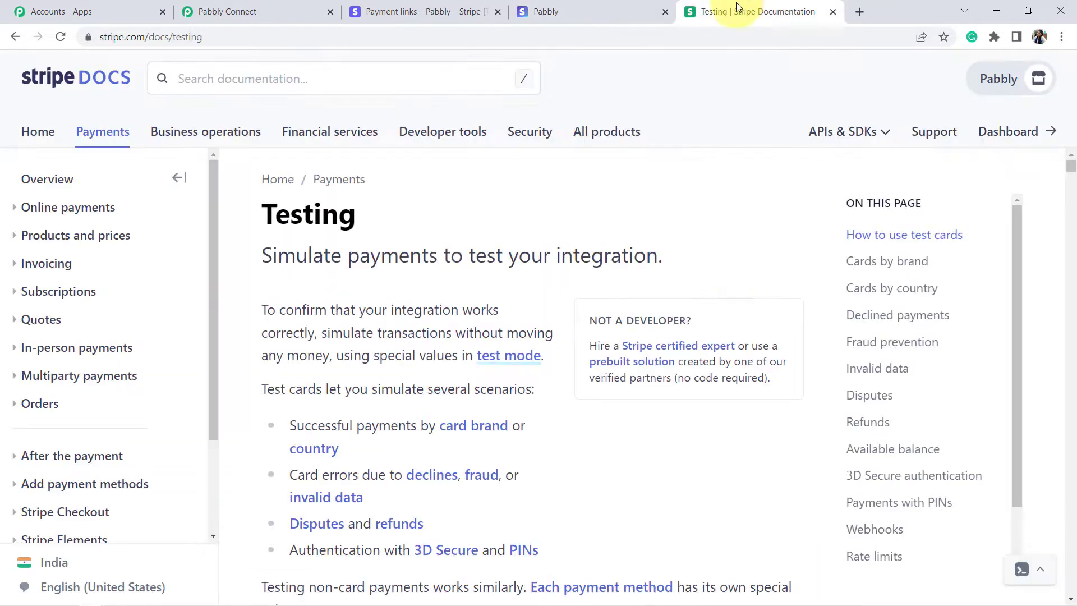
pyautogui.moveTo(1071, 174); pyautogui.dragTo(1072, 212)
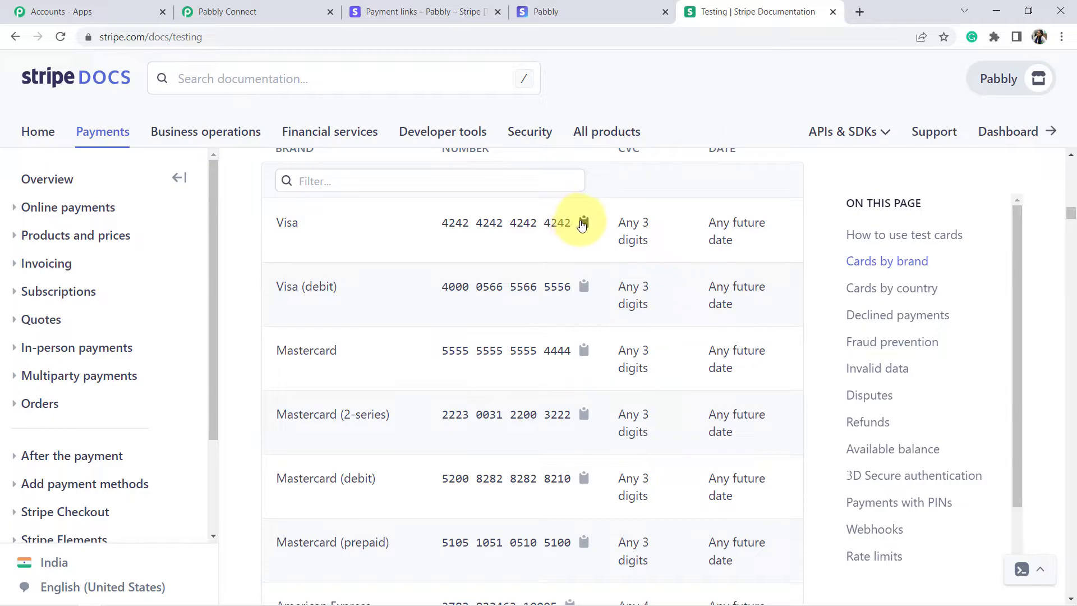
pyautogui.click(572, 11)
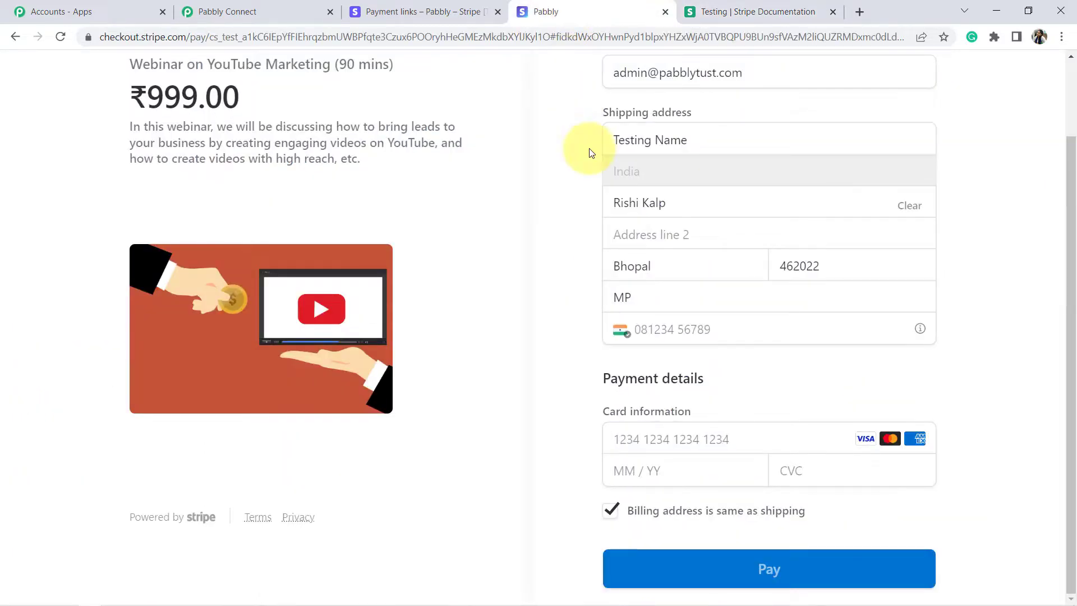
pyautogui.click(643, 431)
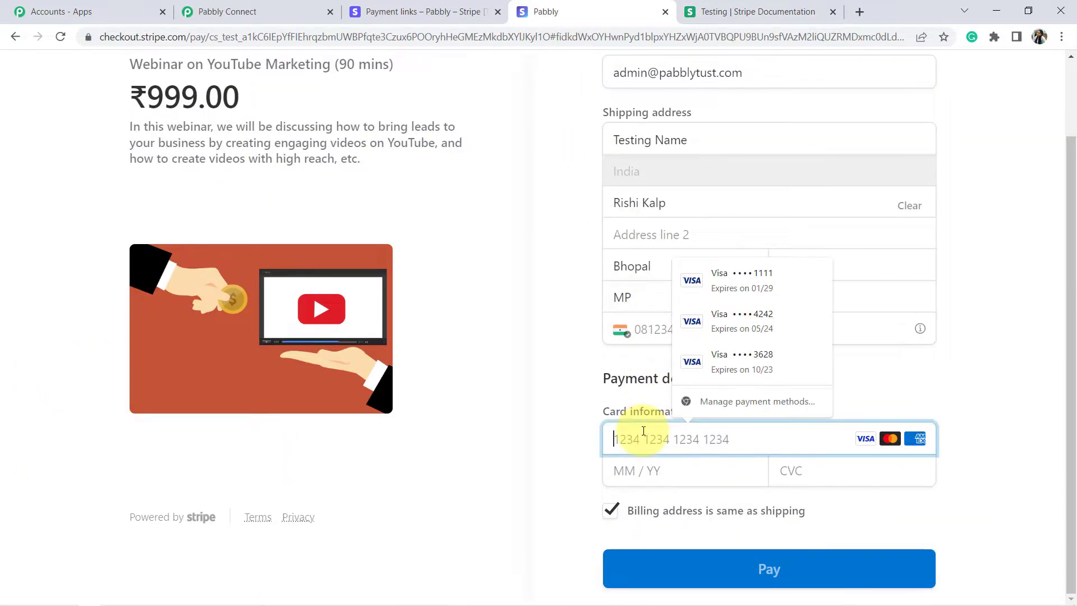
pyautogui.hotkey('ctrl', 'v')
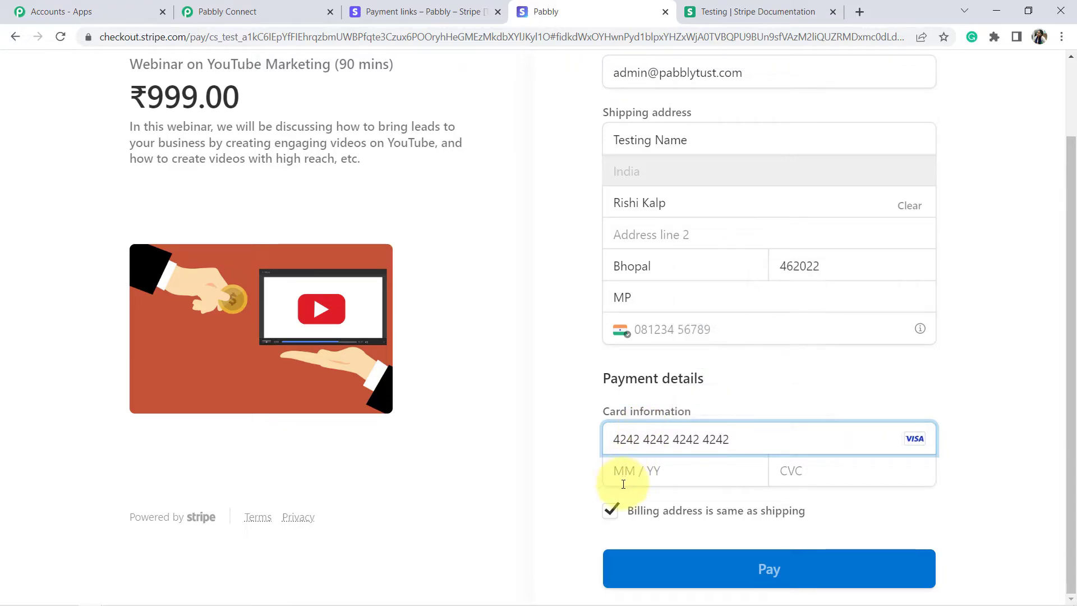
pyautogui.click(634, 474)
pyautogui.write('12 / 29')
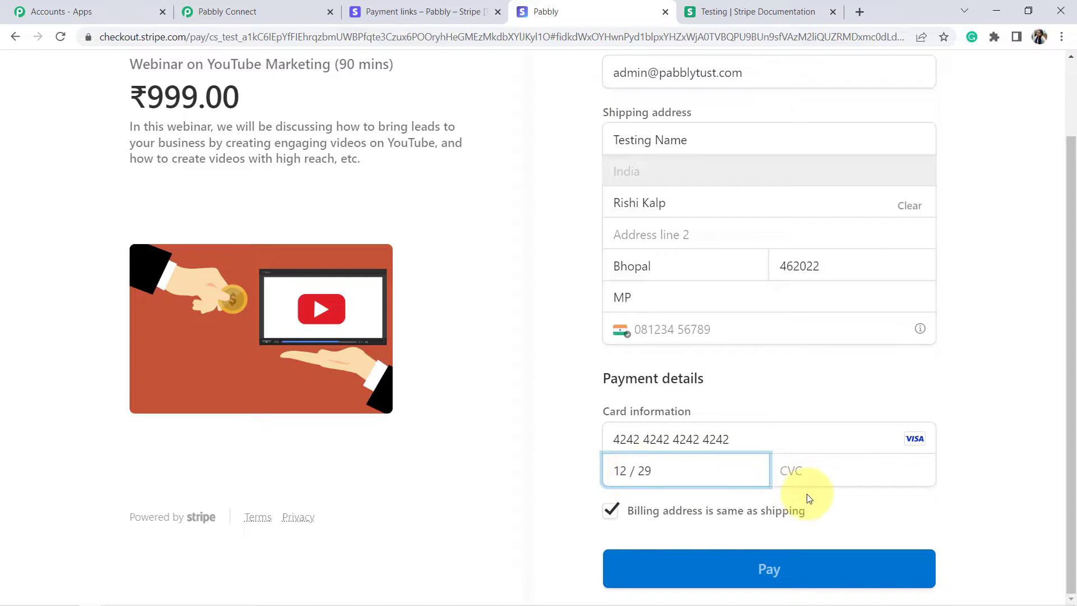
pyautogui.click(818, 473)
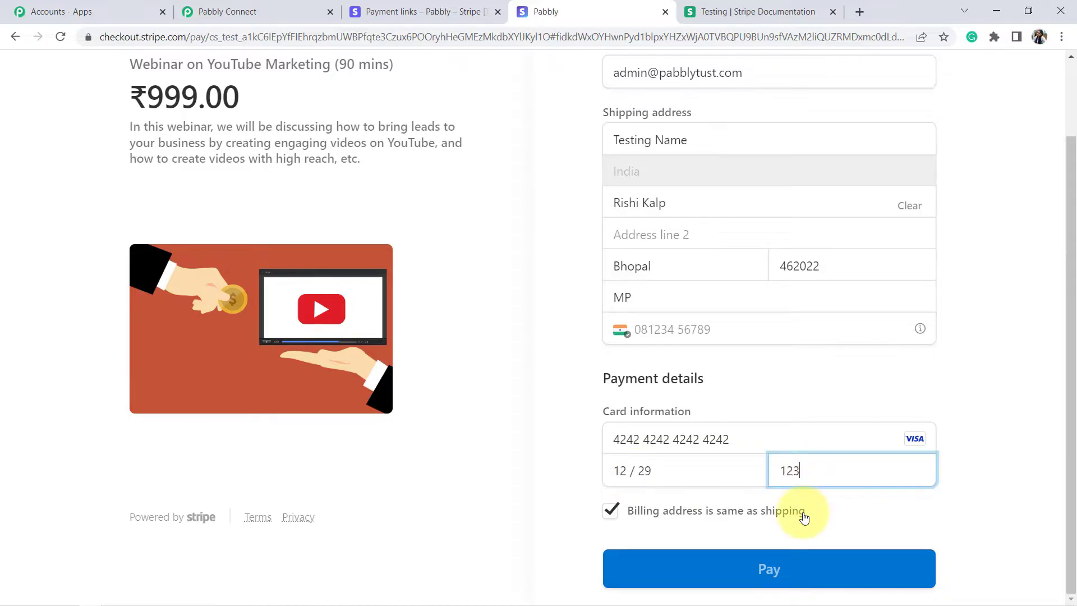
pyautogui.click(663, 326)
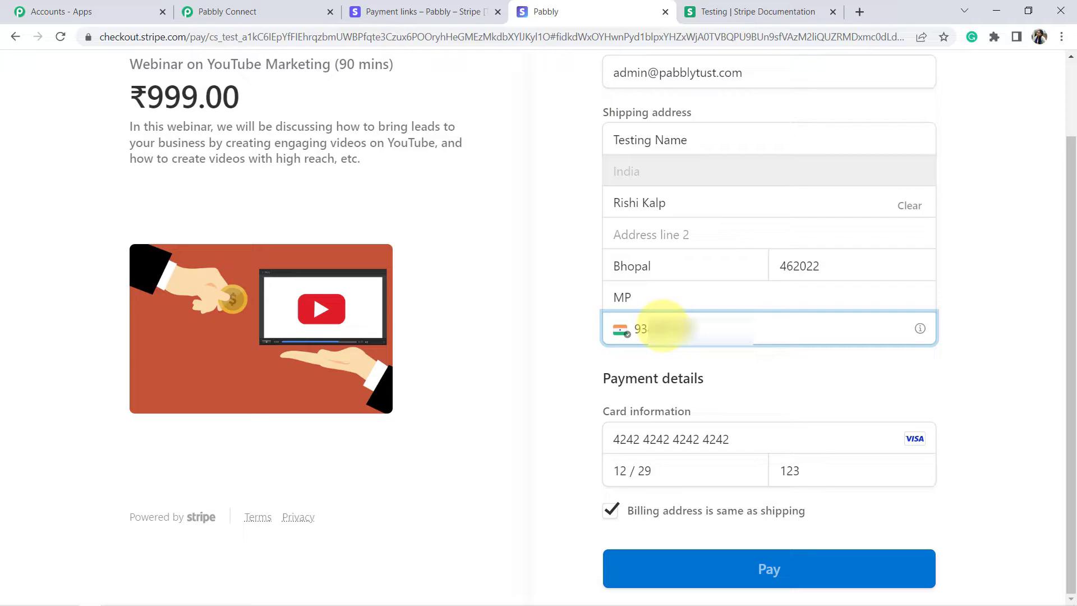
pyautogui.click(777, 565)
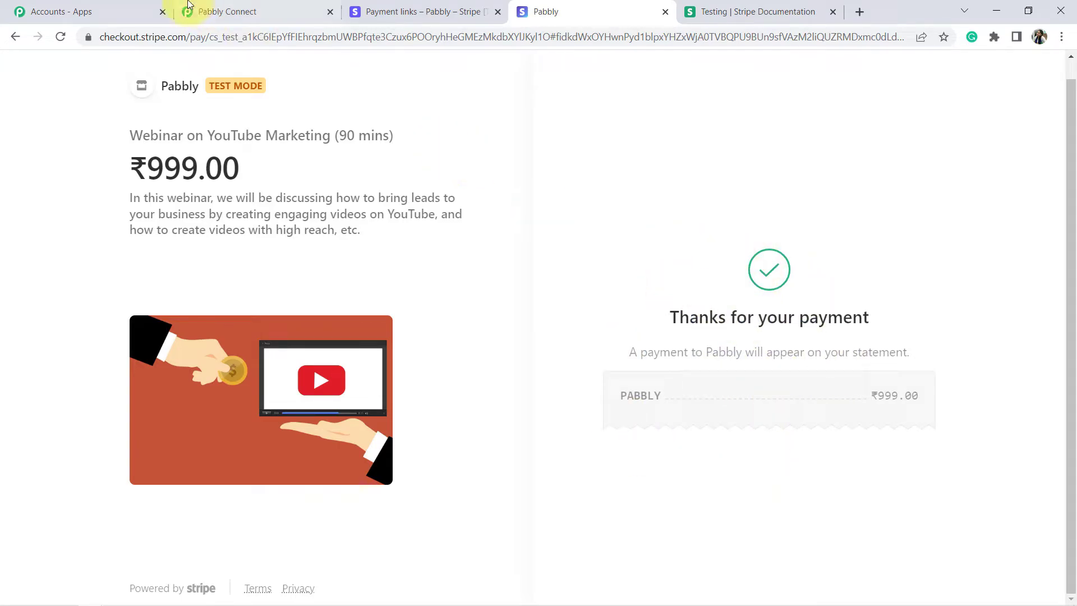
# - Inspect Pabbly's Response Received data, highlighting the 99900 Amount Subtotal value
pyautogui.click(229, 8)
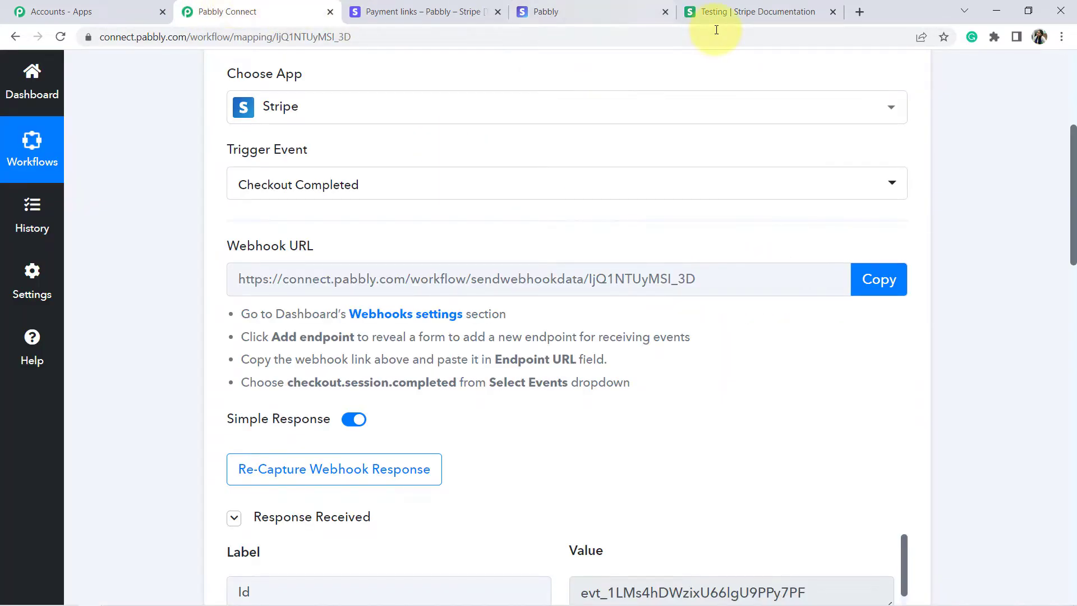
pyautogui.moveTo(1072, 147); pyautogui.dragTo(1073, 228)
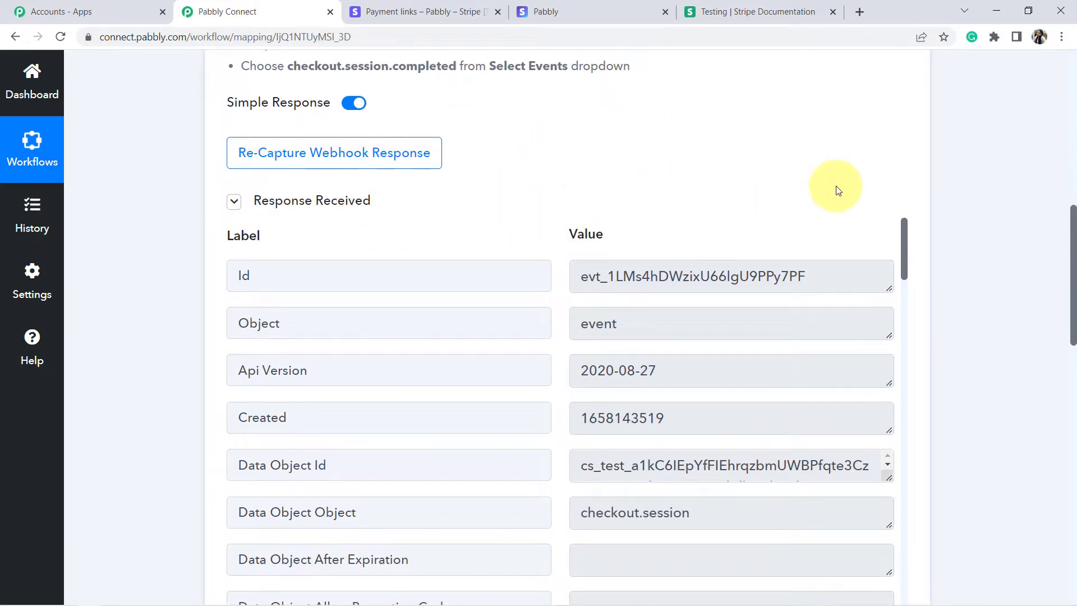
pyautogui.moveTo(903, 233); pyautogui.dragTo(916, 286)
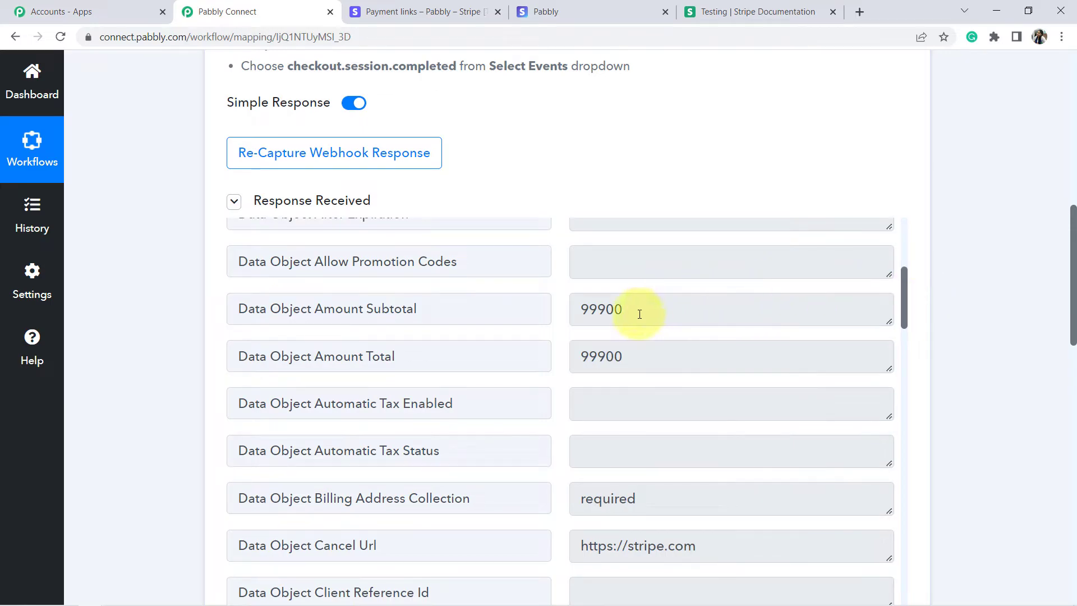
pyautogui.click(623, 311)
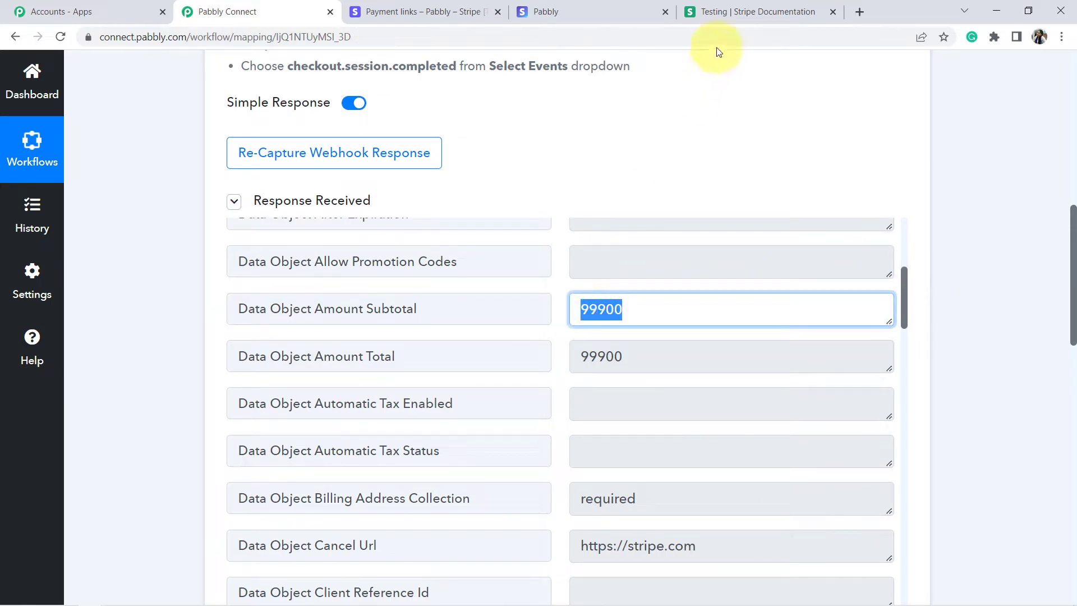
pyautogui.click(632, 302)
pyautogui.moveTo(622, 309); pyautogui.dragTo(604, 310)
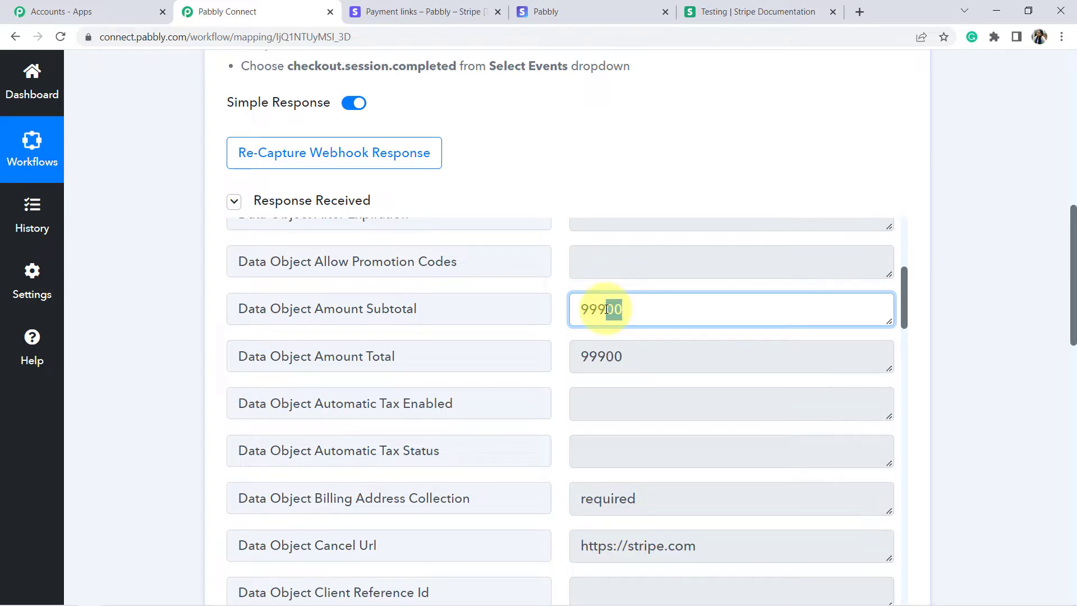
pyautogui.moveTo(634, 309); pyautogui.dragTo(613, 309)
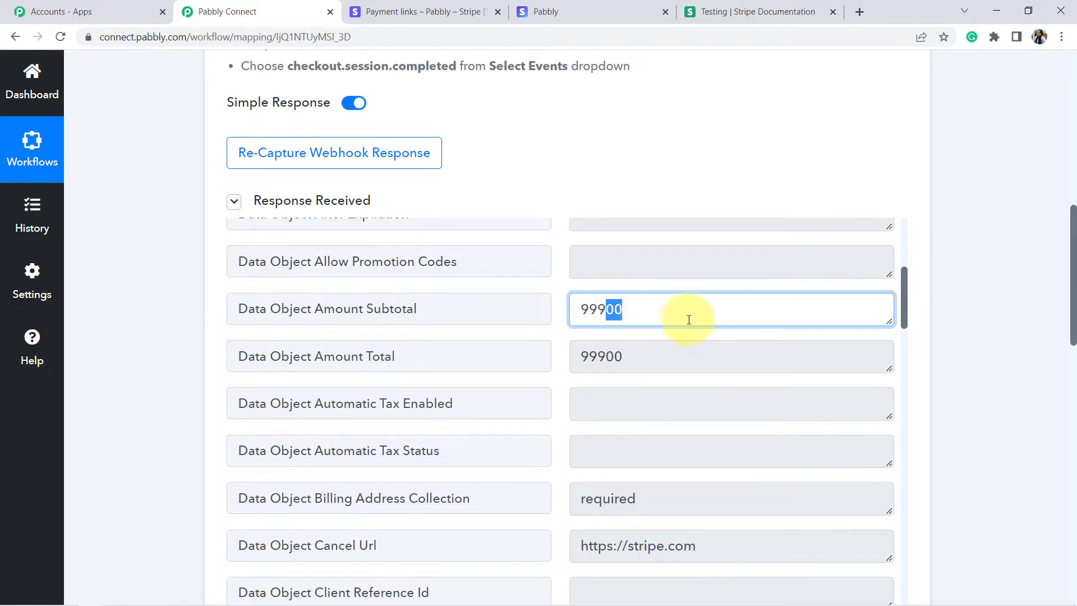
pyautogui.click(644, 314)
pyautogui.moveTo(630, 309); pyautogui.dragTo(573, 315)
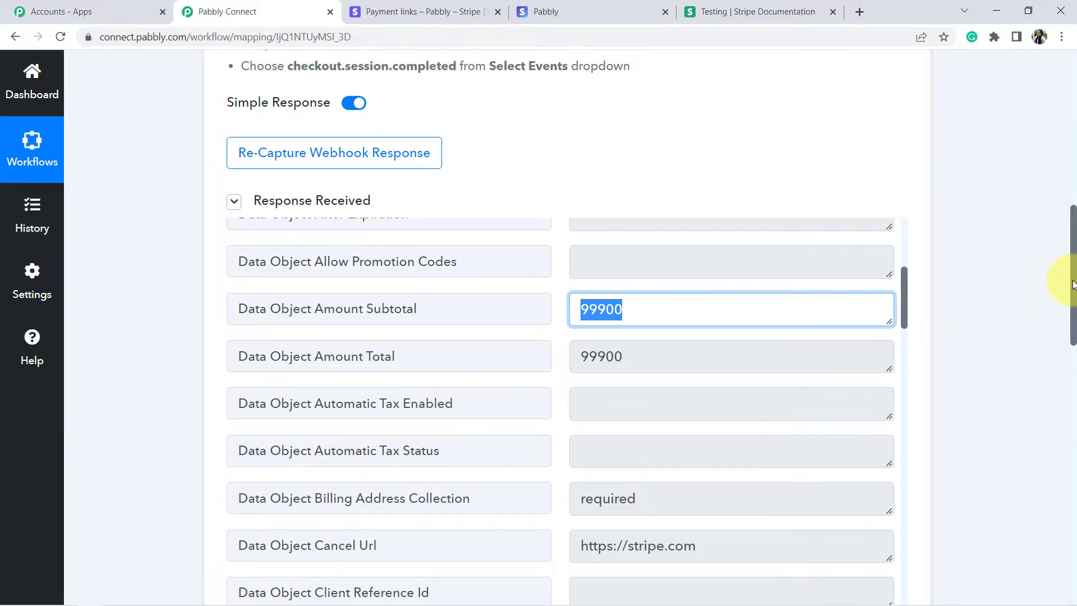
# - Check the captured customer email, name and phone, then start choosing the next action's app
pyautogui.scroll(-2, 1073, 284)
pyautogui.moveTo(905, 162); pyautogui.dragTo(913, 264)
pyautogui.tripleClick(712, 315)
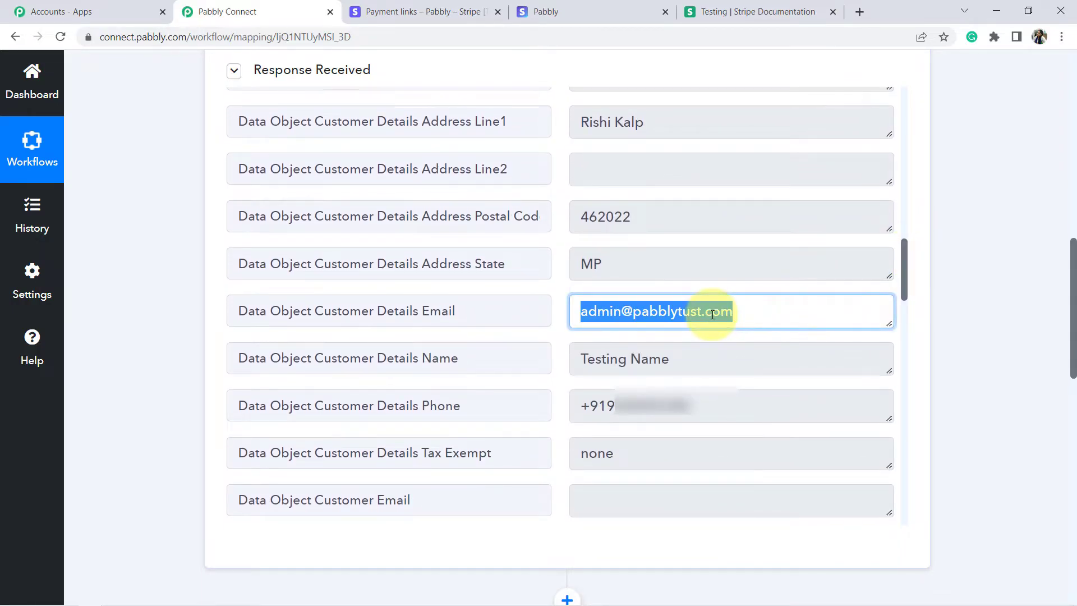
pyautogui.tripleClick(668, 359)
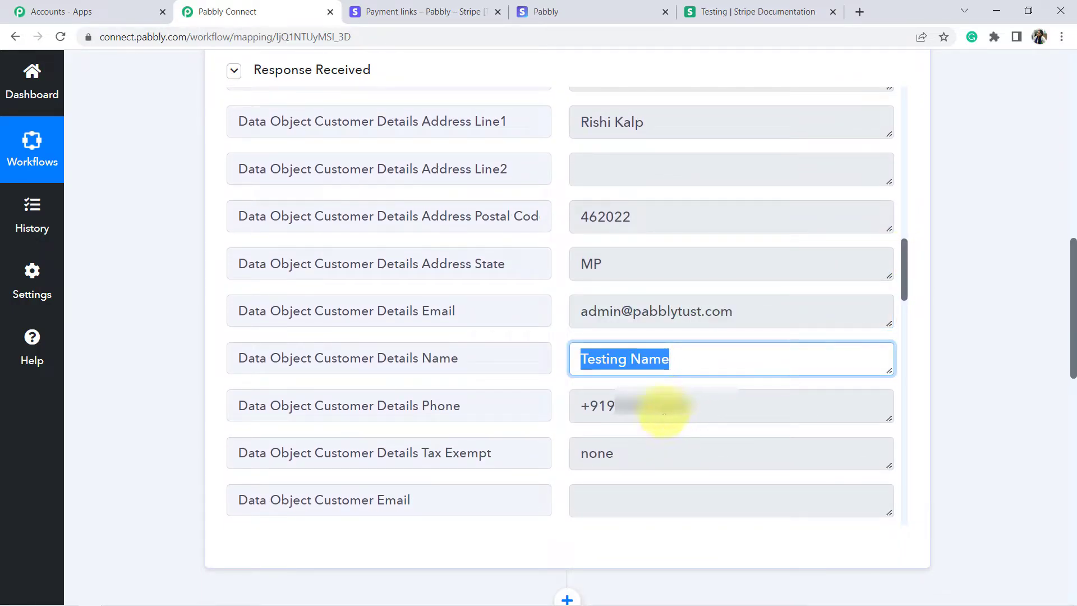
pyautogui.click(664, 414)
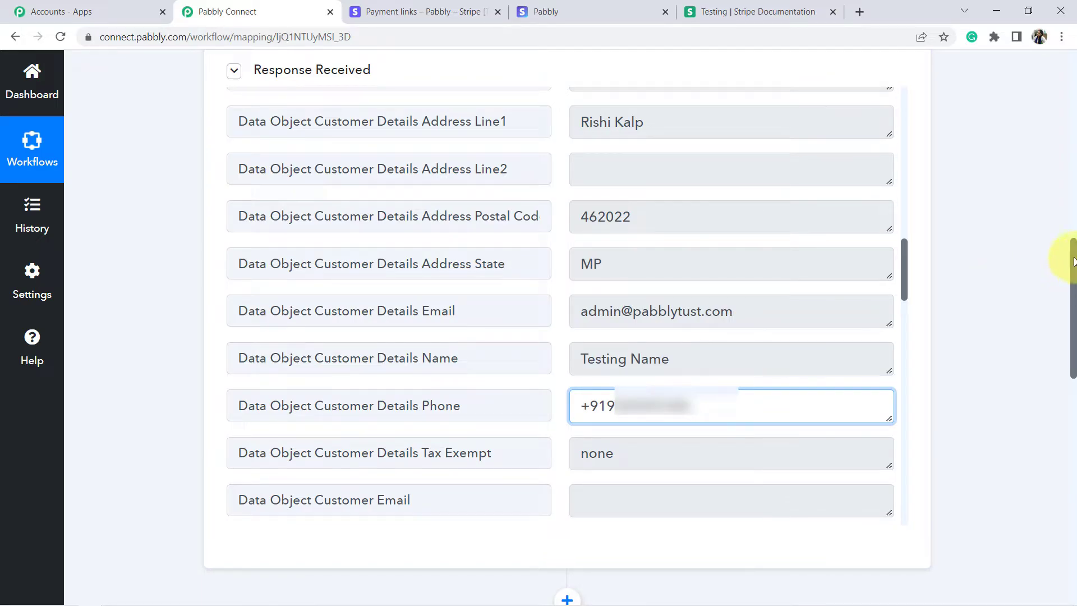
pyautogui.moveTo(1073, 261); pyautogui.dragTo(1074, 395)
pyautogui.click(299, 263)
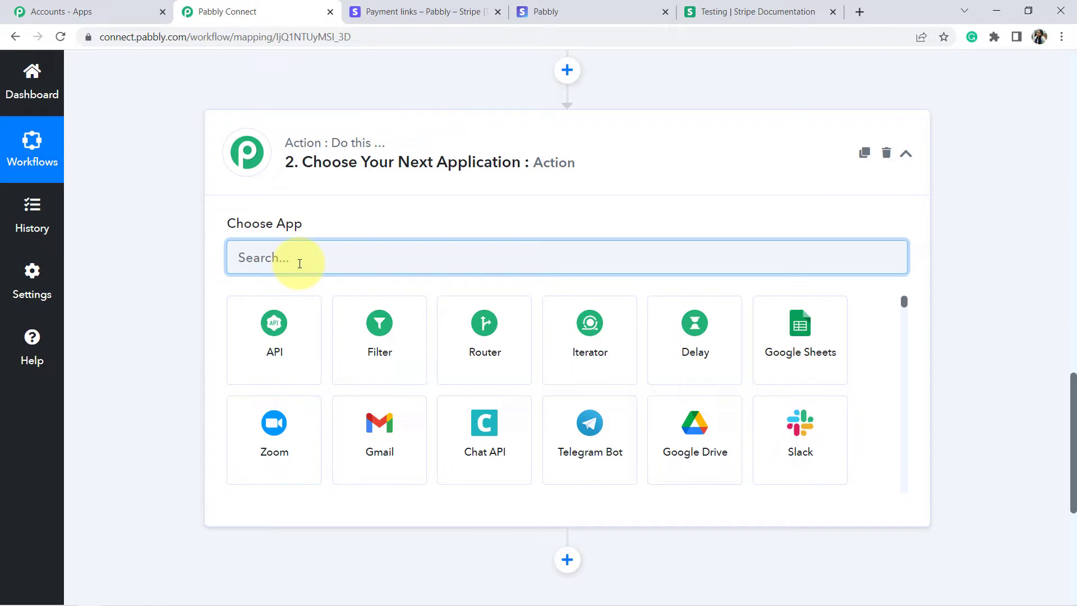
pyautogui.click(401, 8)
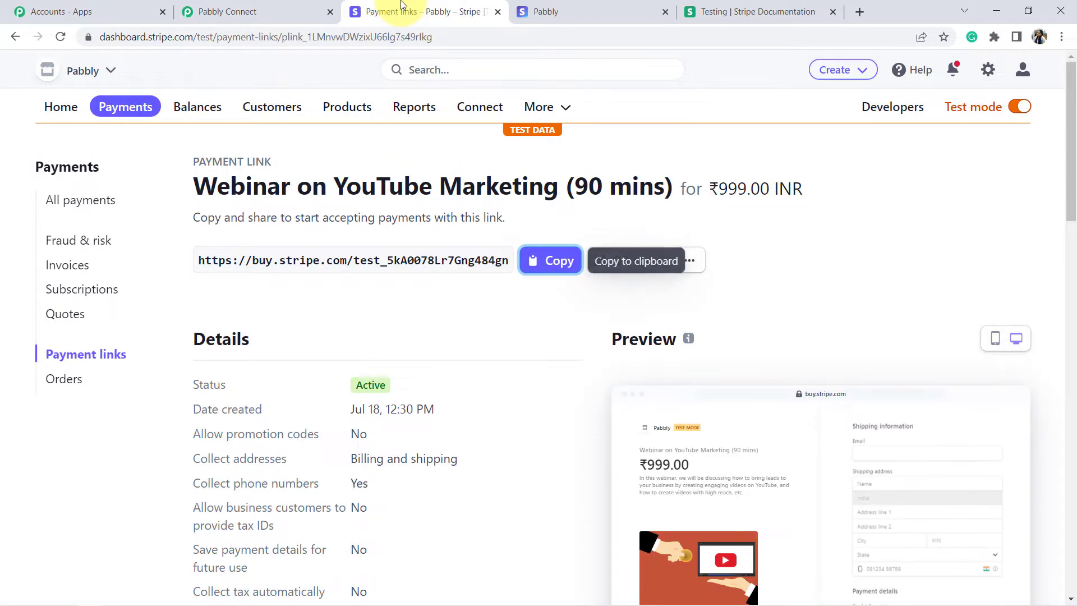
pyautogui.click(345, 112)
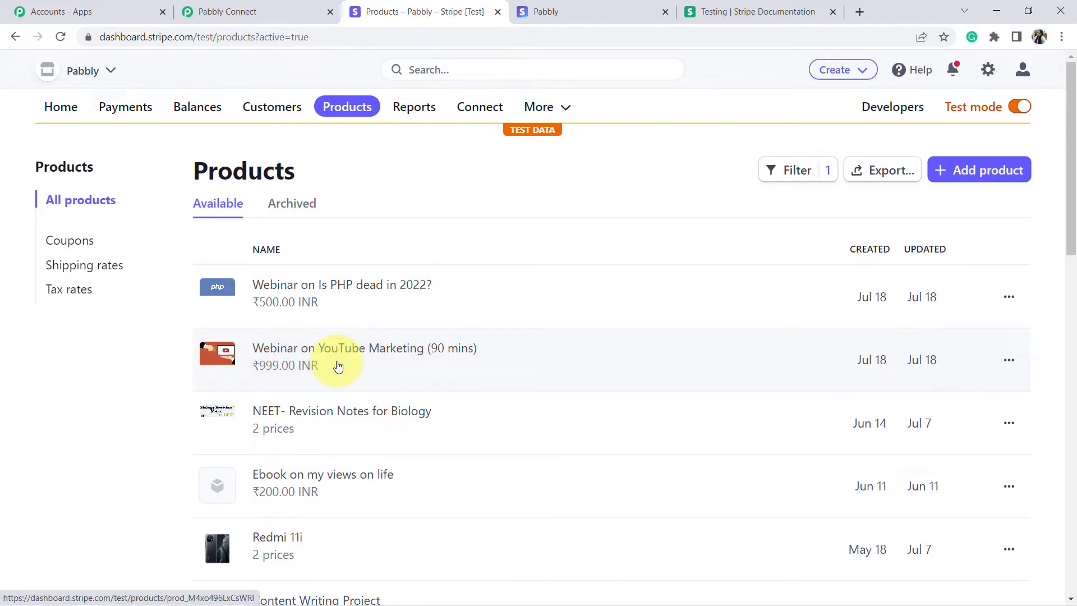
pyautogui.click(239, 11)
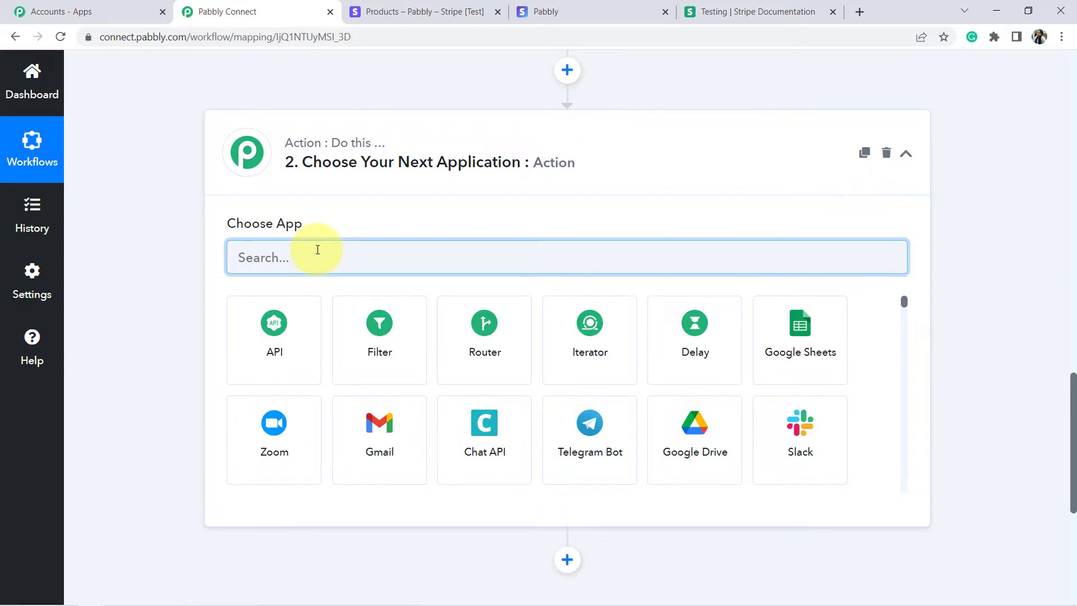
# - Add a Filter by Pabbly step on the Stripe: Checkout Completed Data Object Payment Link field
pyautogui.click(379, 362)
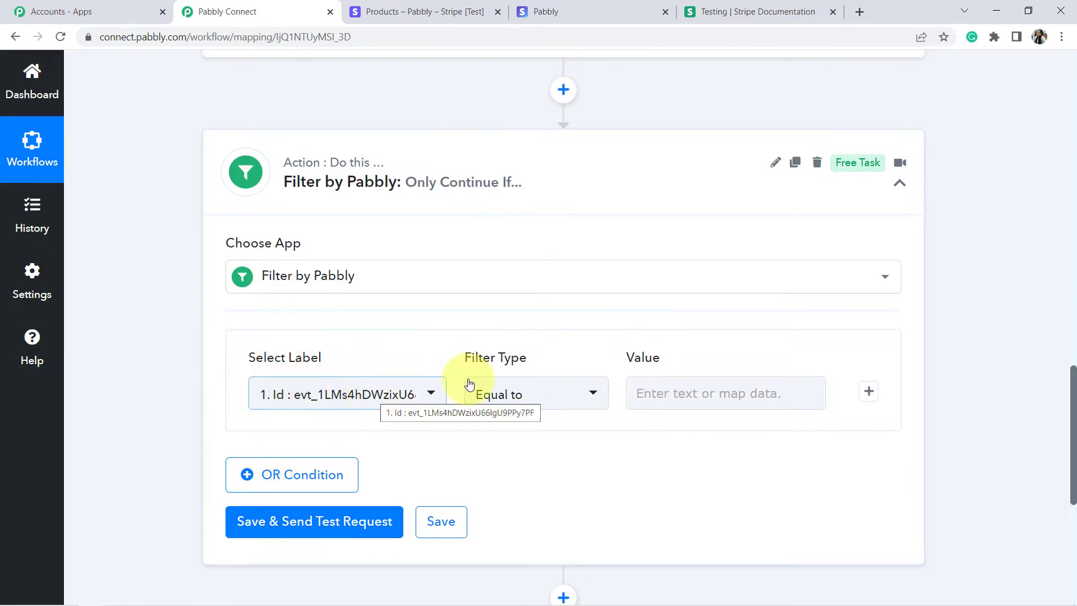
pyautogui.moveTo(1073, 390); pyautogui.dragTo(1072, 436)
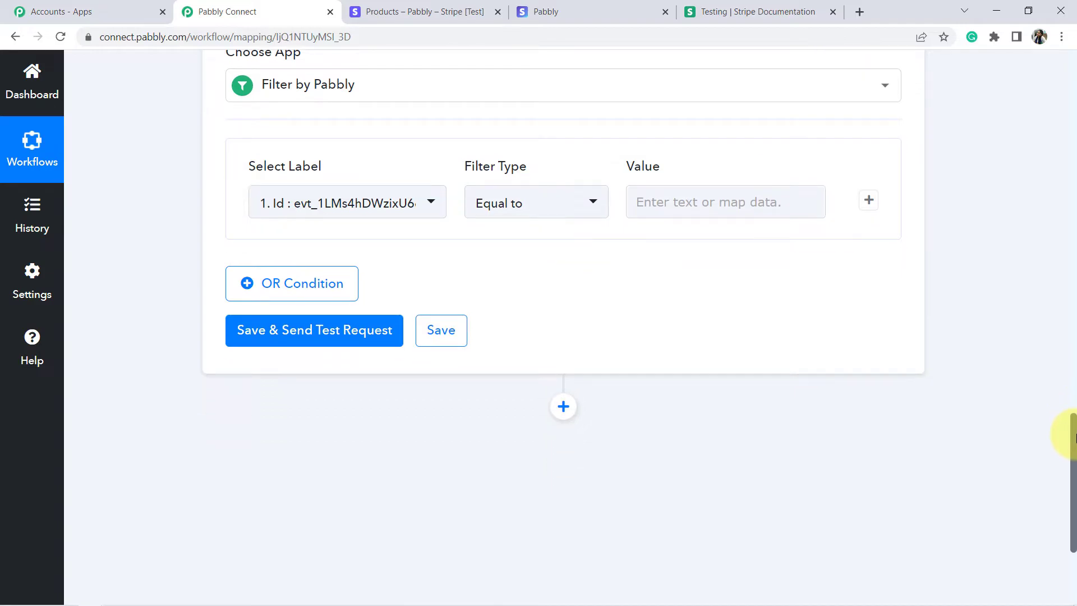
pyautogui.click(381, 200)
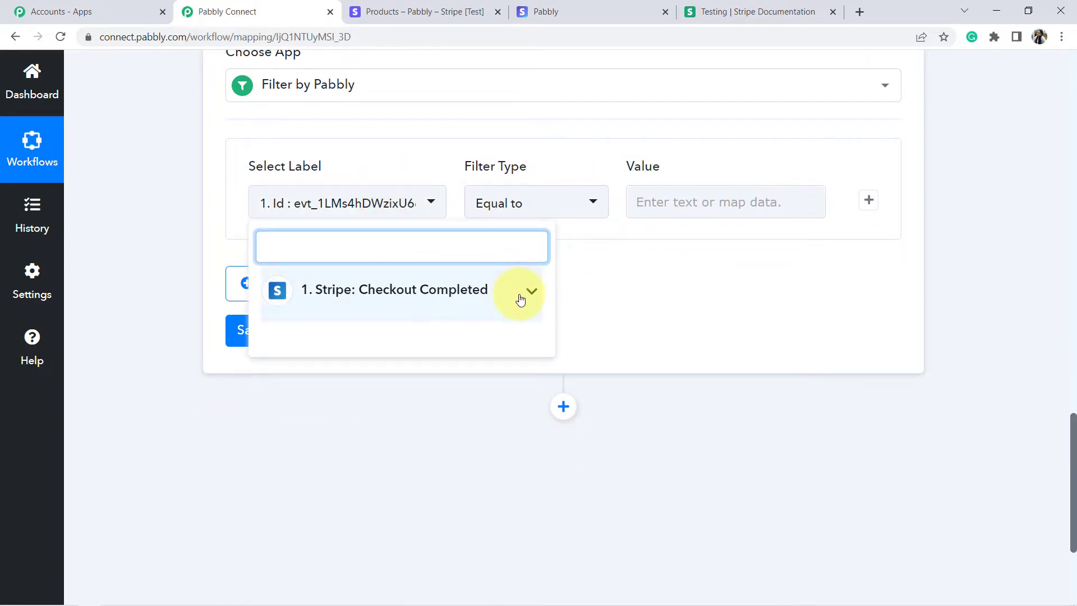
pyautogui.click(521, 296)
pyautogui.write('link')
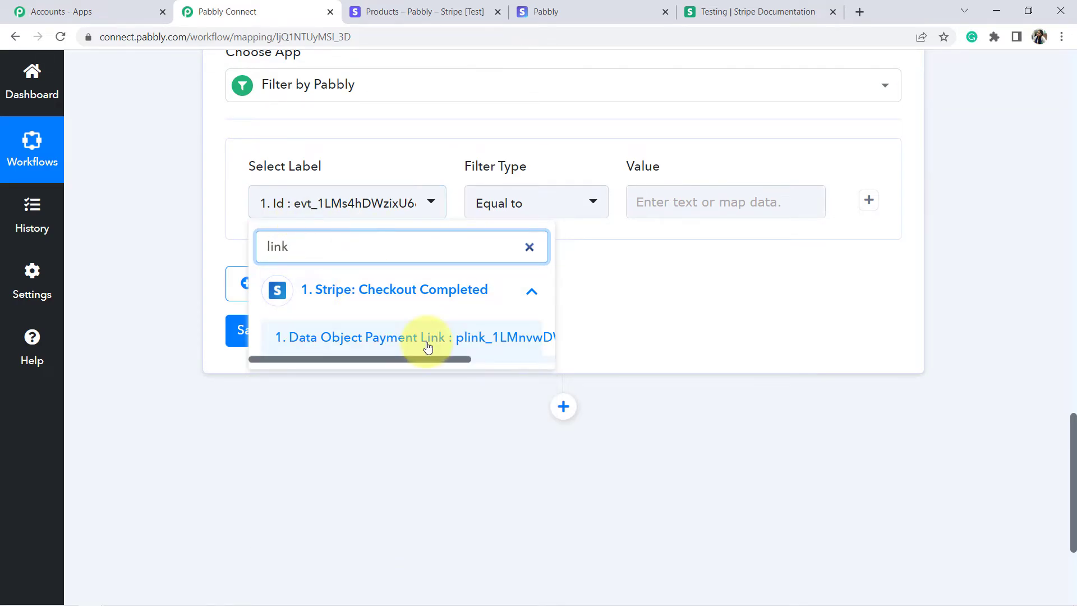
pyautogui.click(417, 347)
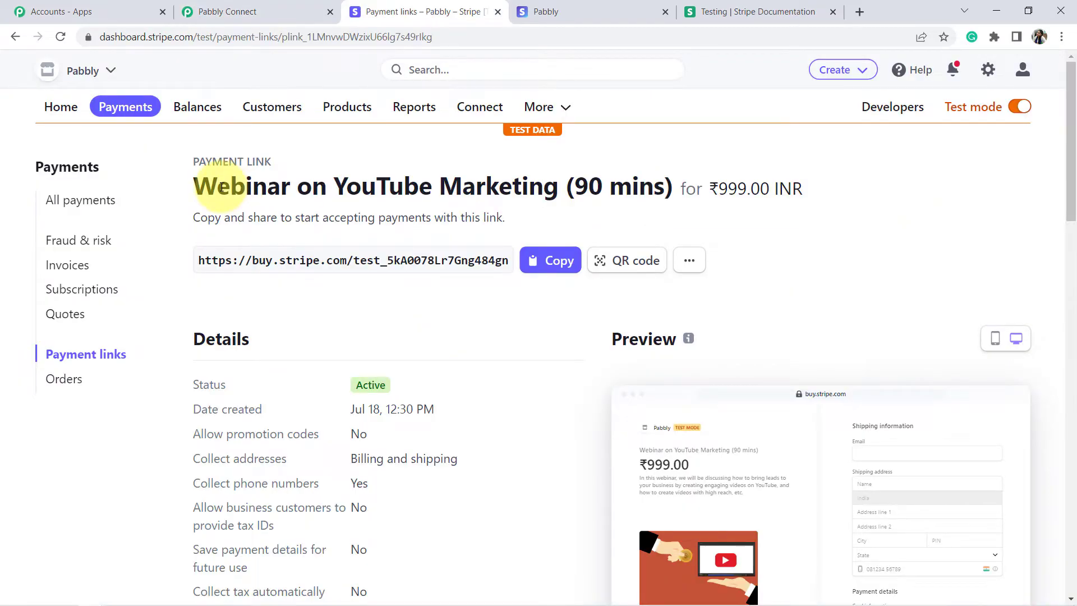
pyautogui.moveTo(222, 187); pyautogui.dragTo(565, 187)
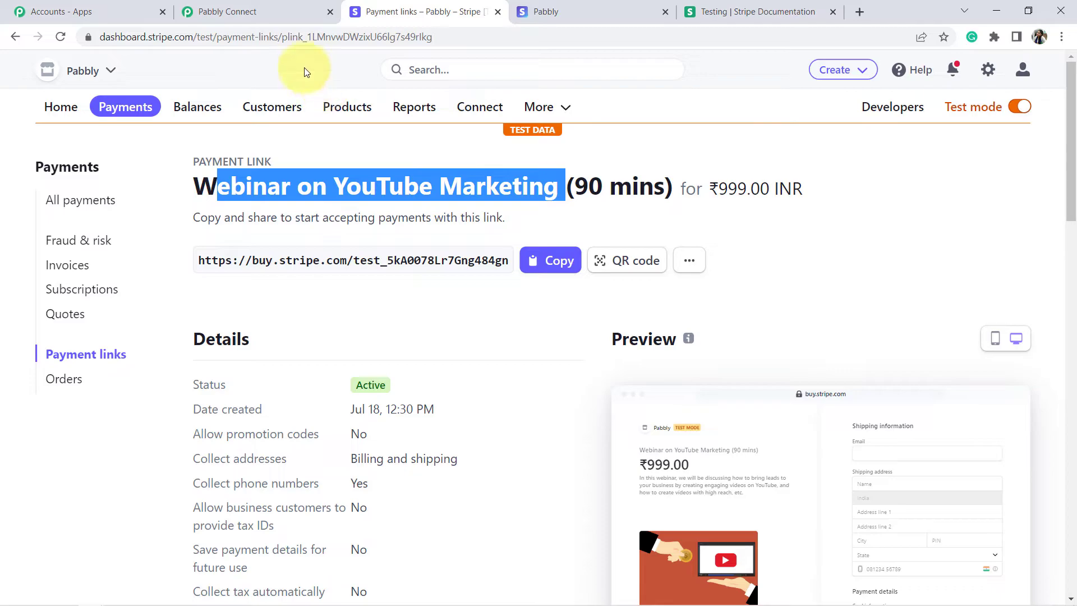
# - Copy the plink_ payment link ID from the address bar and return to the Pabbly filter
pyautogui.moveTo(283, 40); pyautogui.dragTo(450, 32)
pyautogui.hotkey('ctrl', 'c')
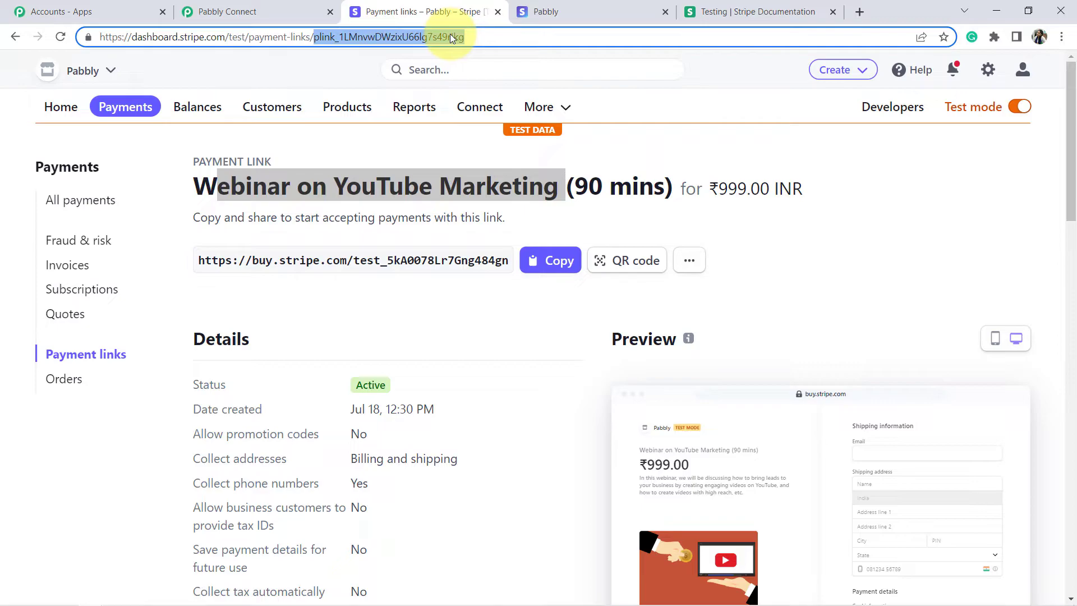
pyautogui.click(247, 12)
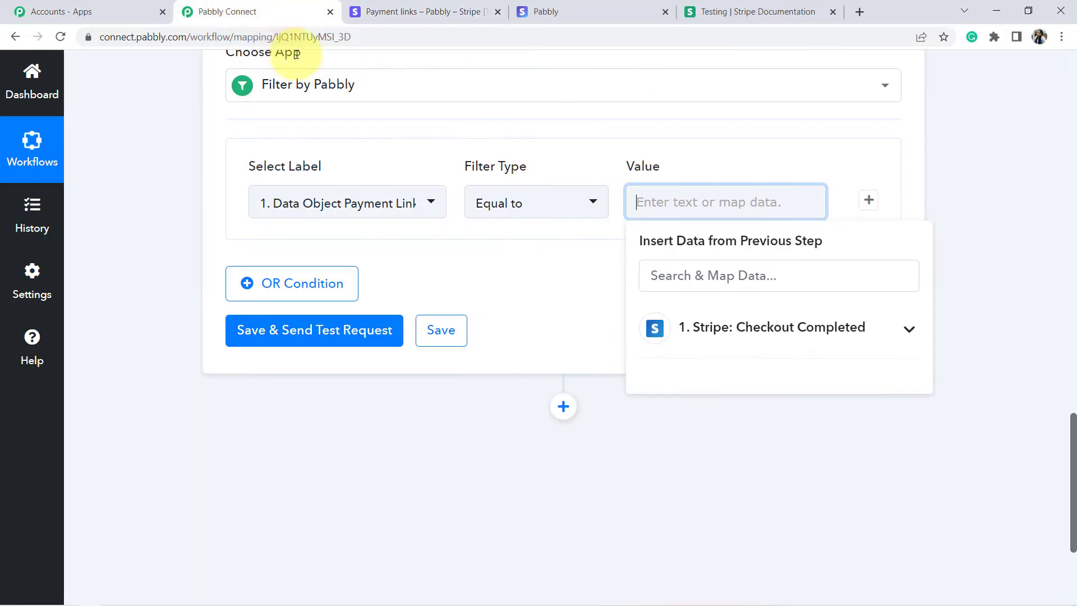
# - Paste the payment link ID as the filter value, then save and test it until the result reads 'Condition is true'
pyautogui.click(697, 195)
pyautogui.hotkey('ctrl', 'v')
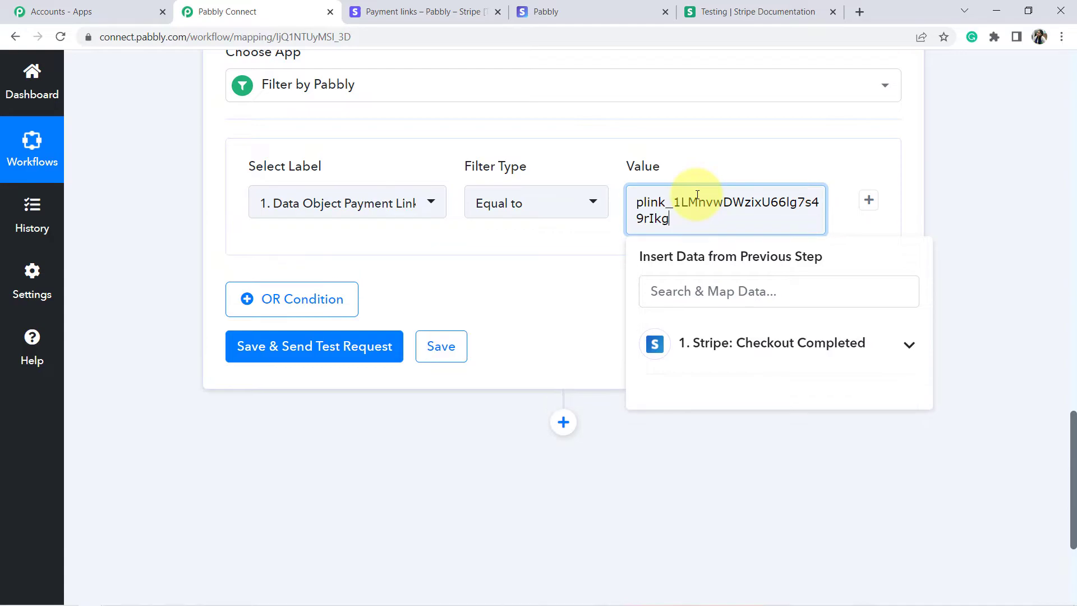
pyautogui.click(448, 285)
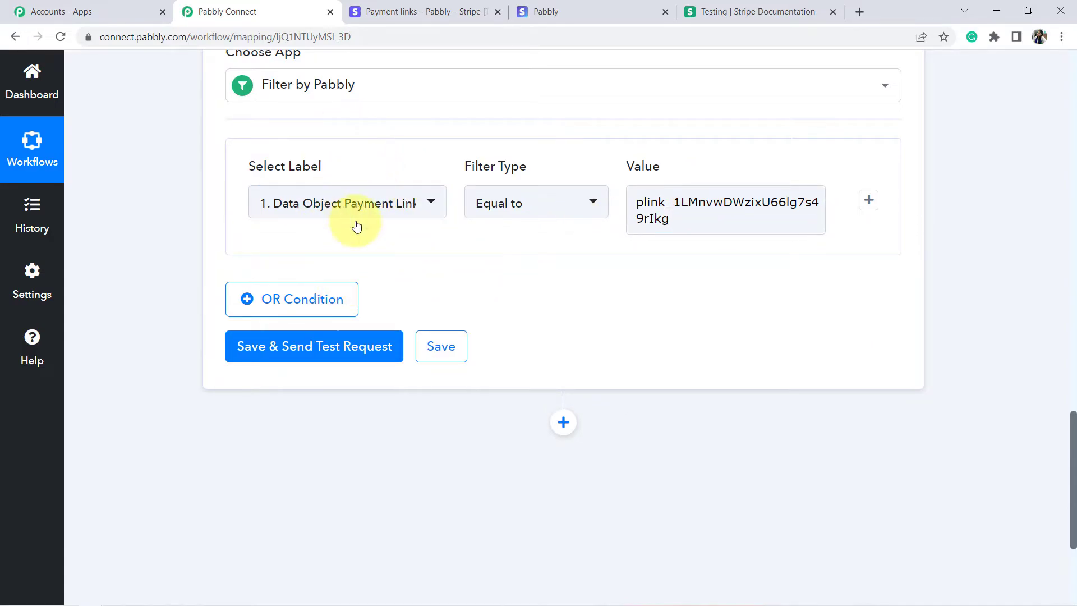
pyautogui.click(716, 222)
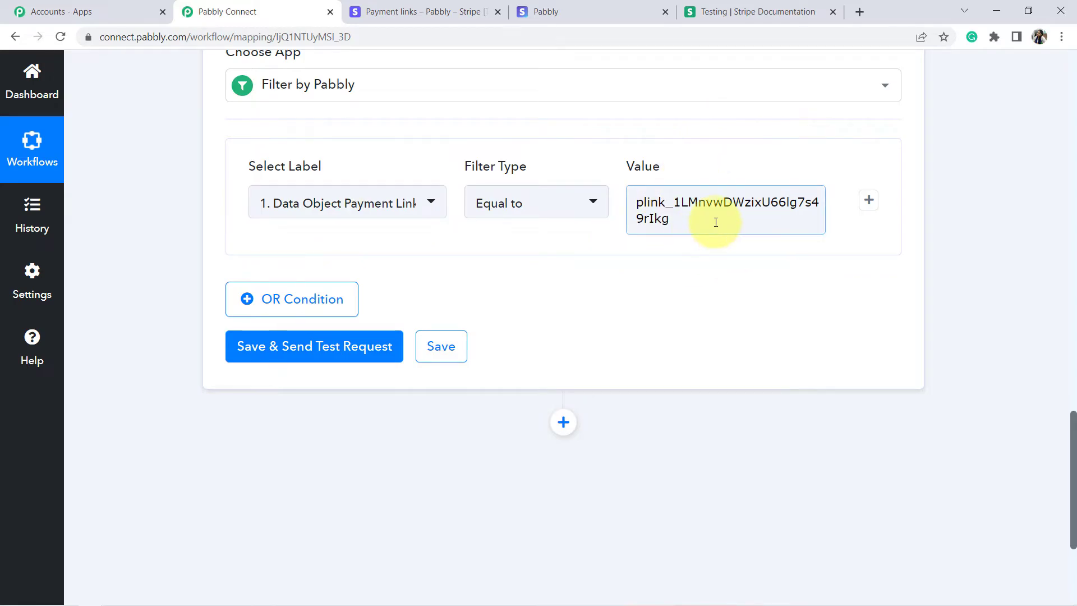
pyautogui.click(303, 355)
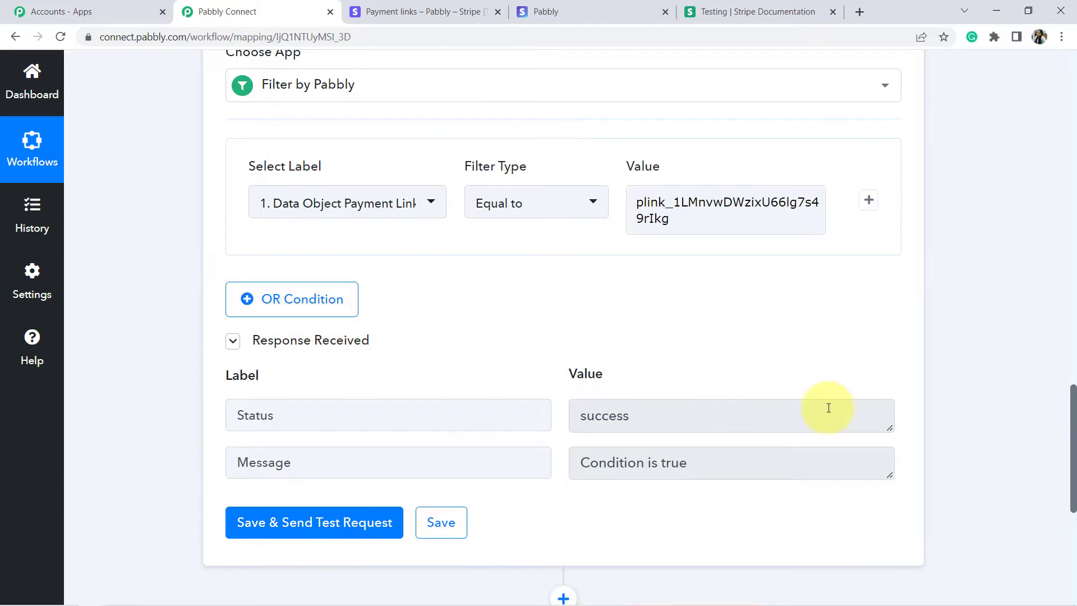
pyautogui.scroll(-1, 1074, 413)
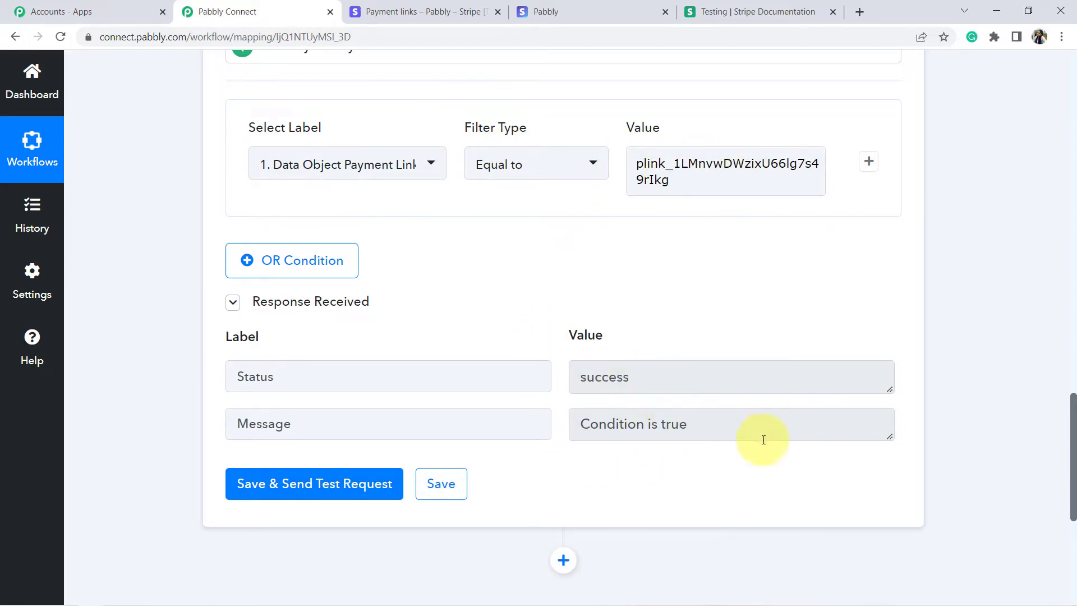
pyautogui.moveTo(1073, 418); pyautogui.dragTo(1072, 469)
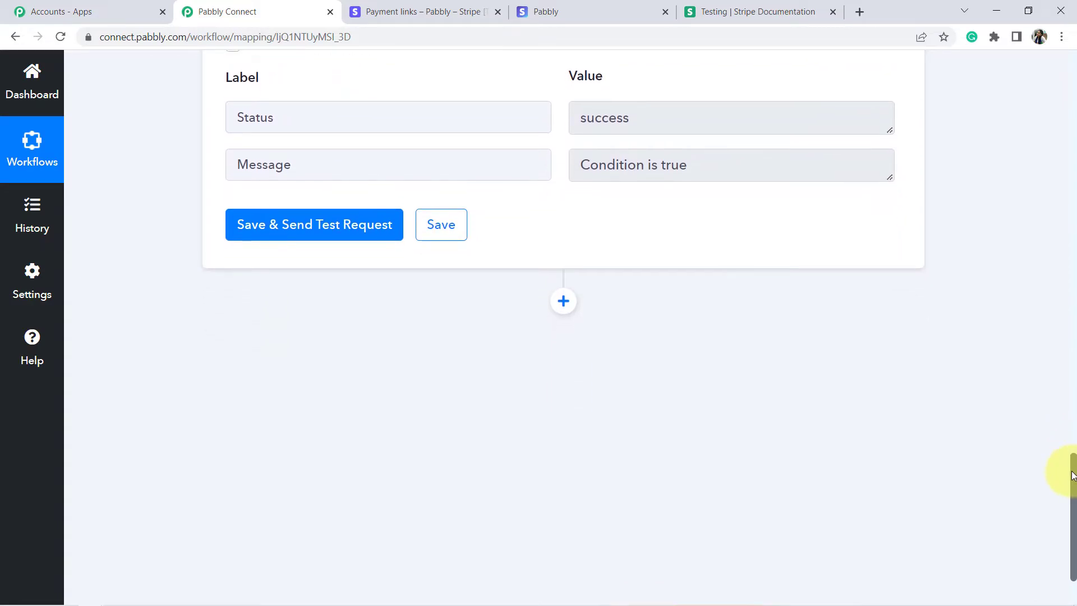
# - Add a new action step after the filter with Zoom as its app
pyautogui.click(563, 303)
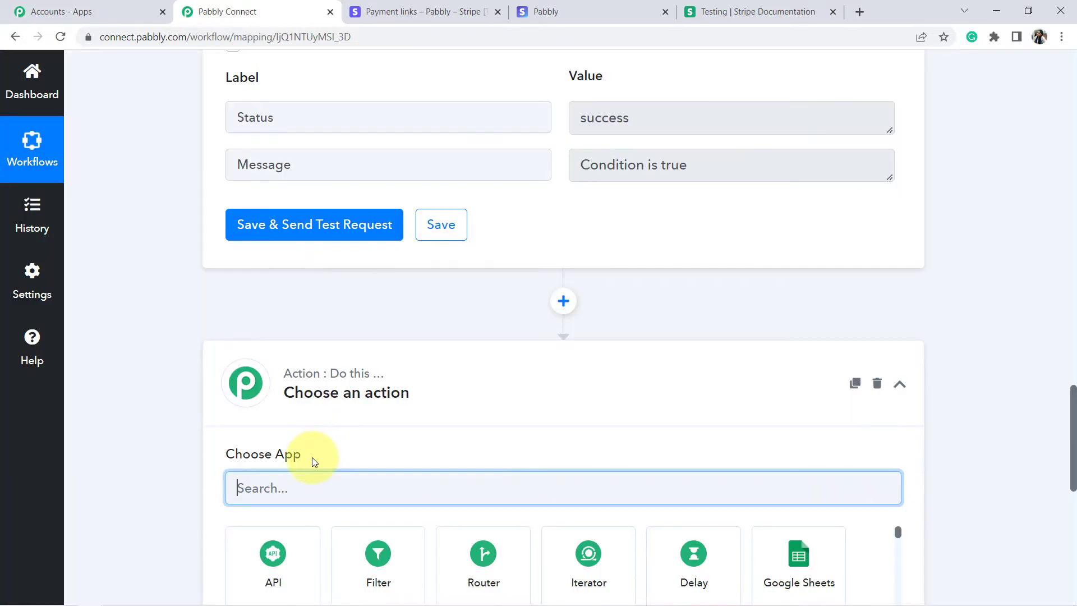
pyautogui.write('zoom')
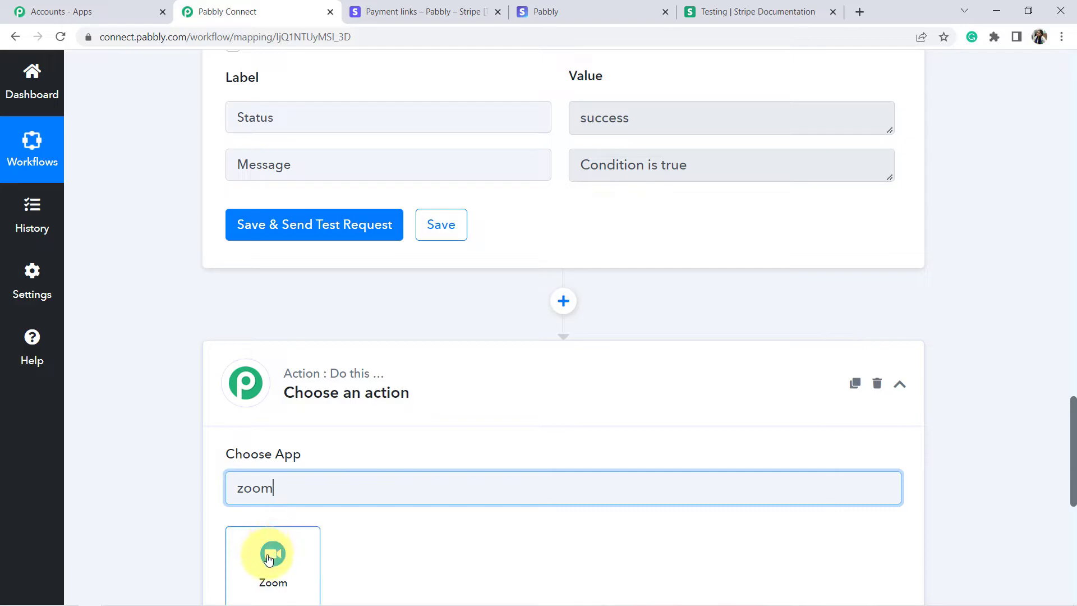
pyautogui.click(269, 555)
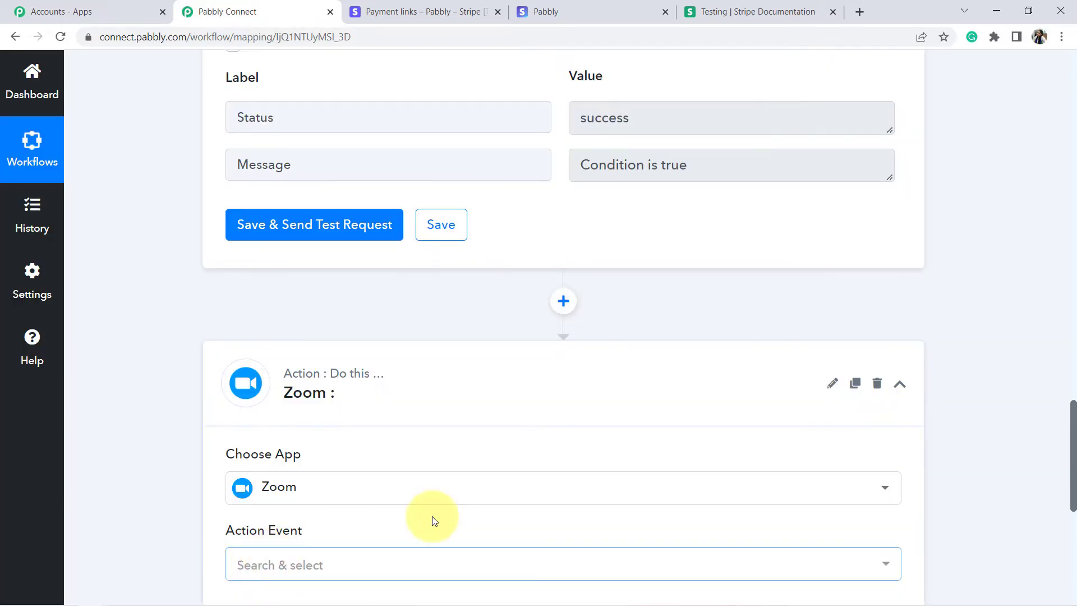
pyautogui.moveTo(1074, 406); pyautogui.dragTo(1070, 452)
# - Set the Zoom action event to 'Add a Webinar Registrant' and bring up the account connection panel
pyautogui.click(328, 328)
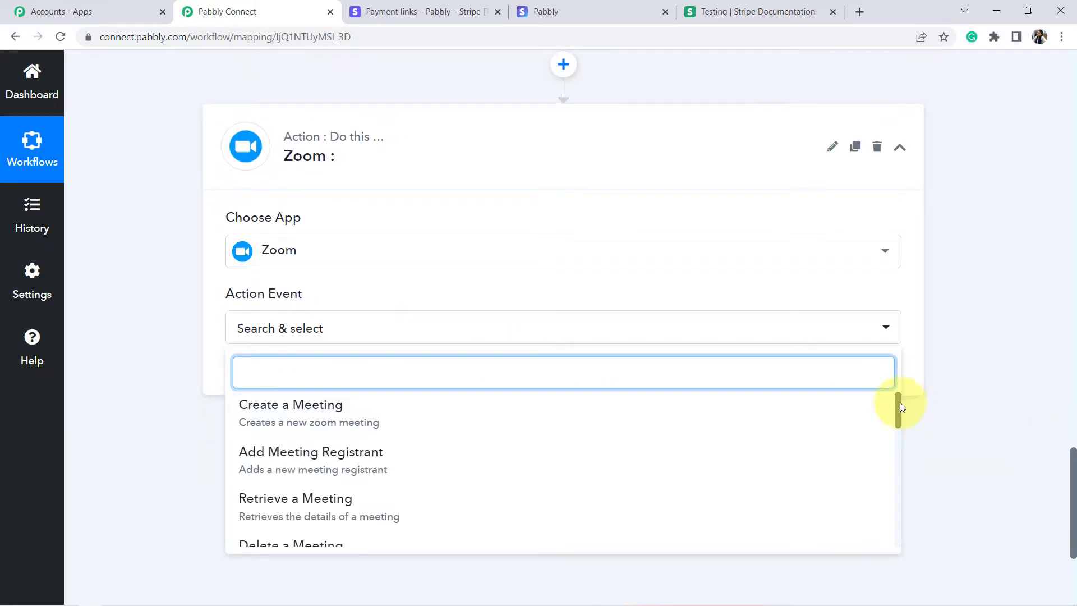
pyautogui.moveTo(900, 403); pyautogui.dragTo(914, 484)
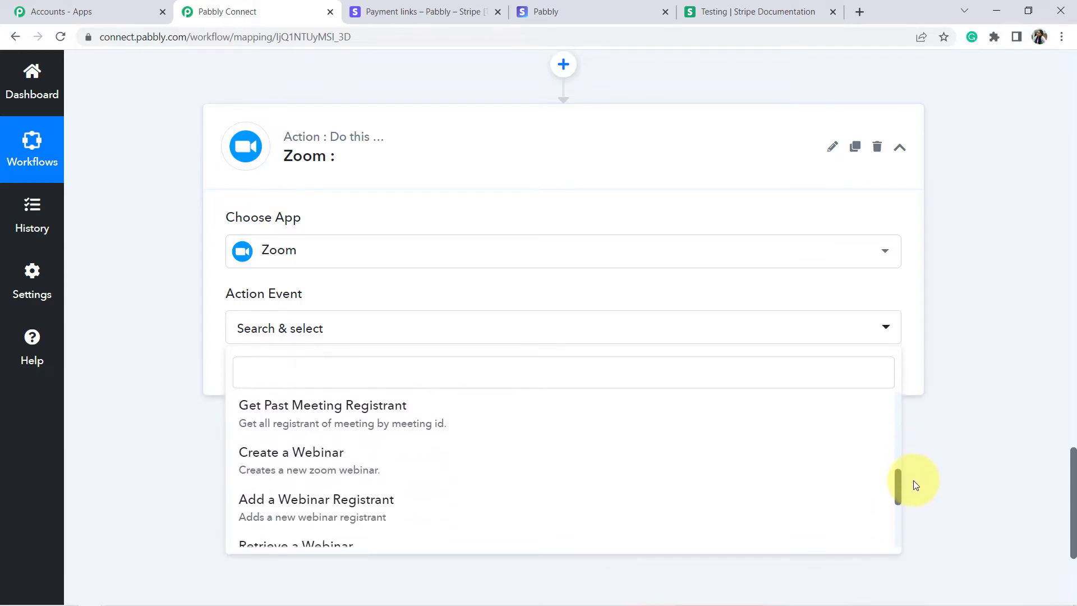
pyautogui.click(360, 509)
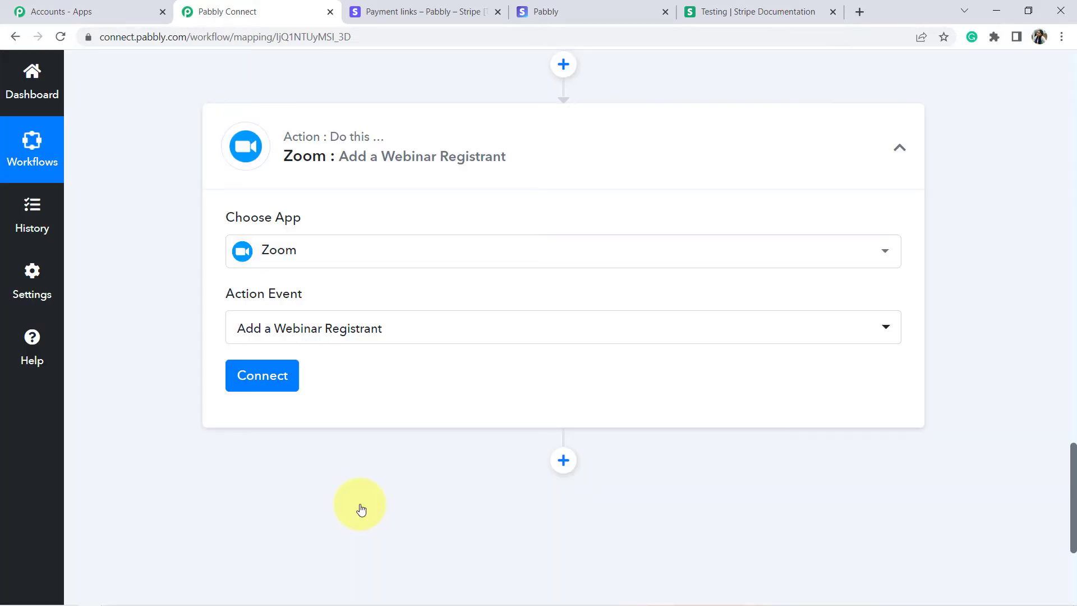
pyautogui.click(250, 379)
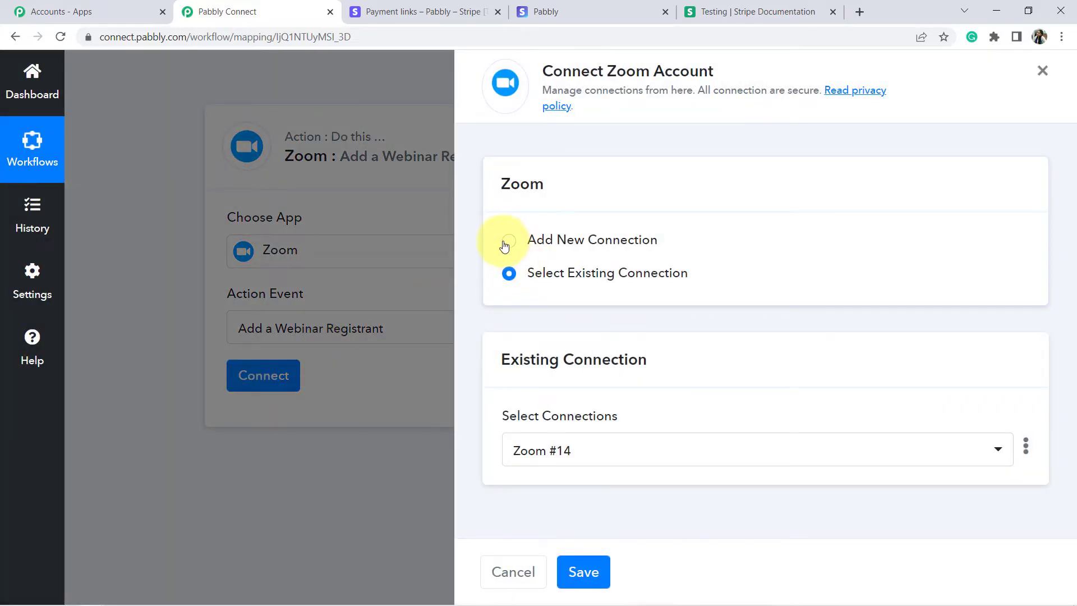
# - Create a new Zoom connection (Zoom #17) and authorize it with Zoom
pyautogui.click(508, 240)
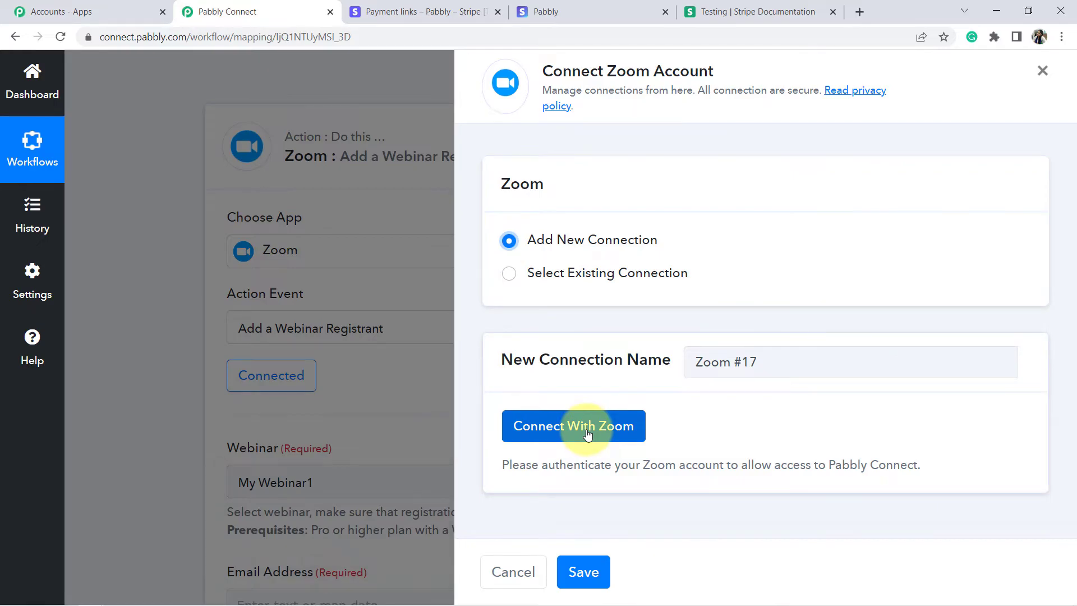
pyautogui.click(587, 435)
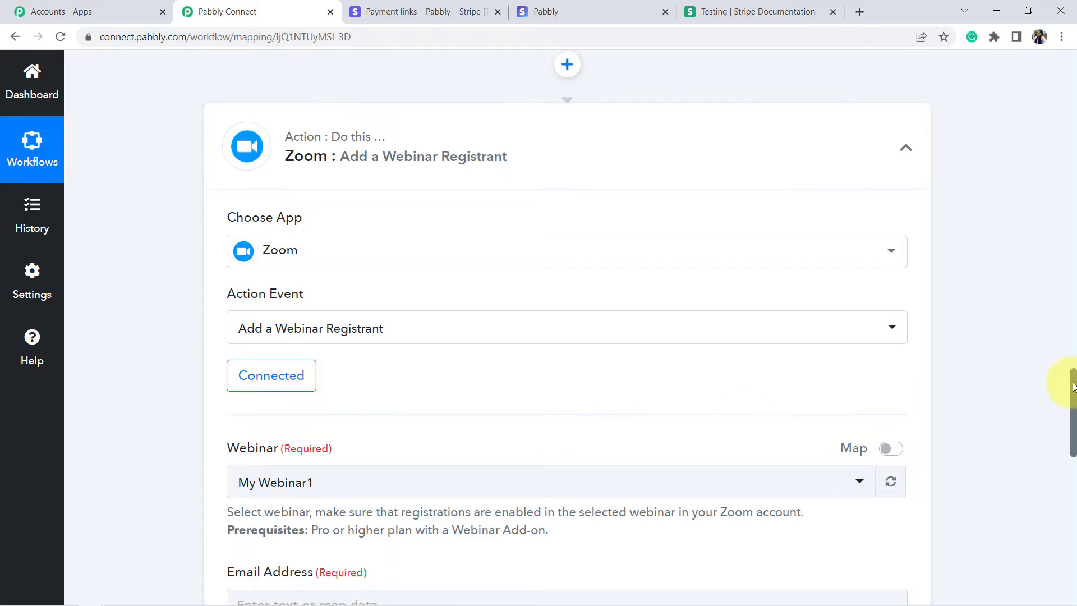
# - Choose 'Webinar on YouTube Marketing' as the registrant action's webinar
pyautogui.moveTo(1073, 396); pyautogui.dragTo(1072, 410)
pyautogui.moveTo(1074, 413); pyautogui.dragTo(1071, 426)
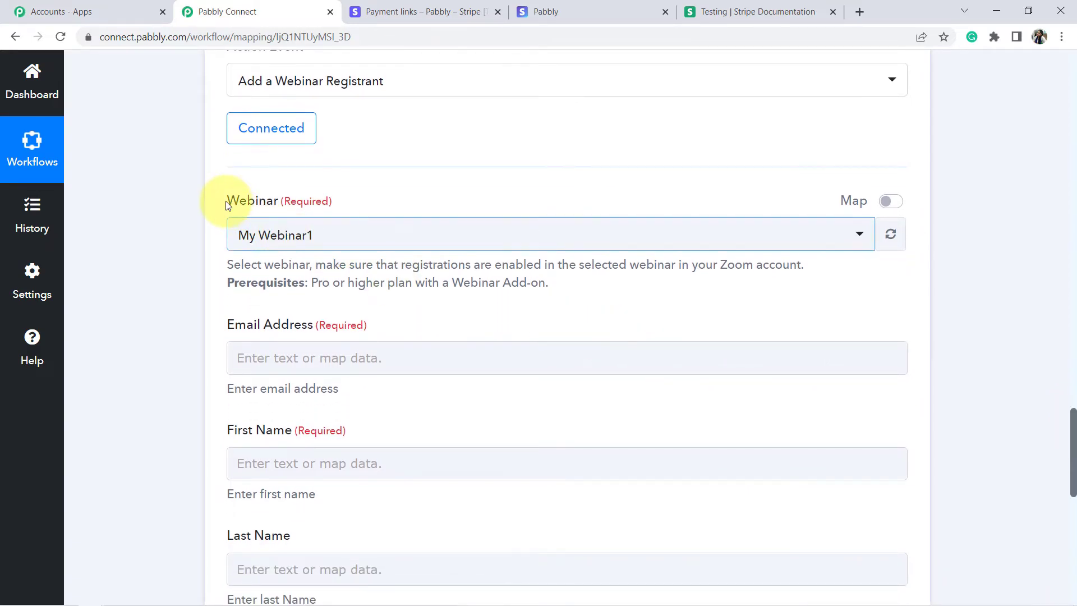
pyautogui.moveTo(227, 201); pyautogui.dragTo(303, 198)
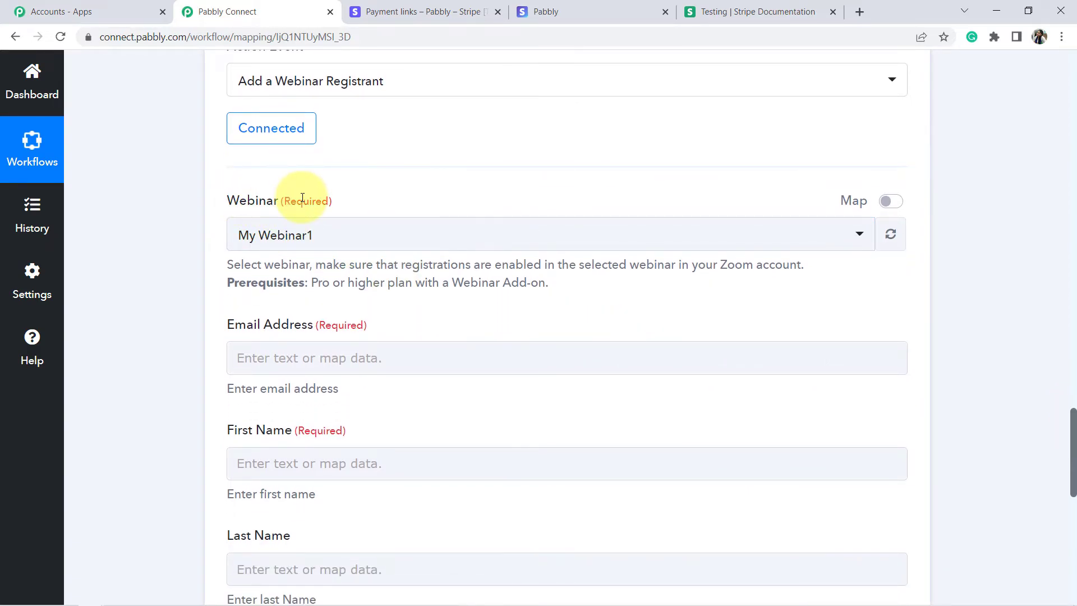
pyautogui.click(272, 234)
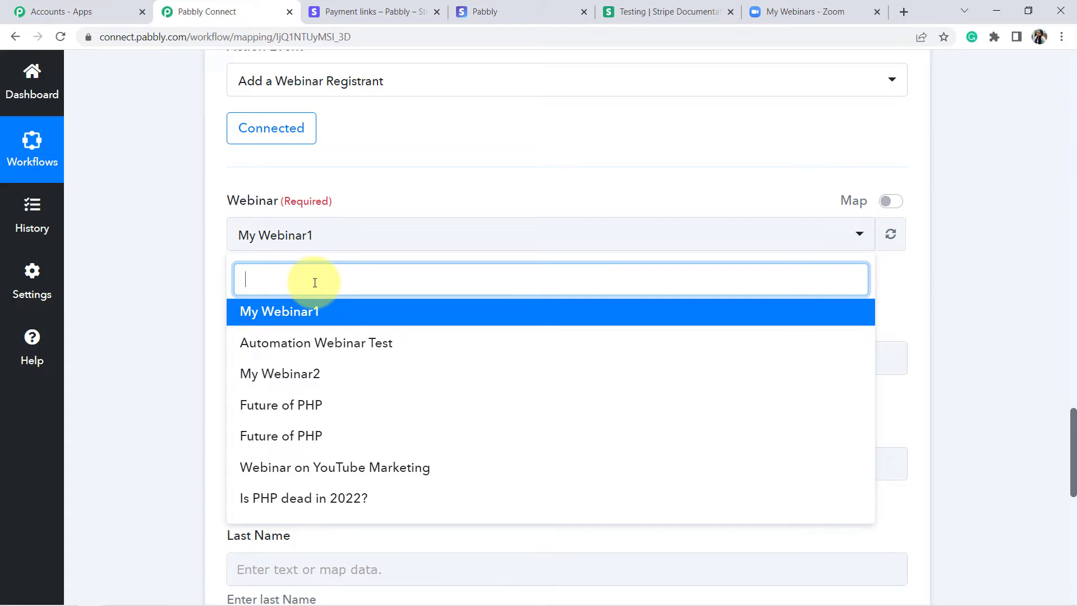
pyautogui.click(337, 467)
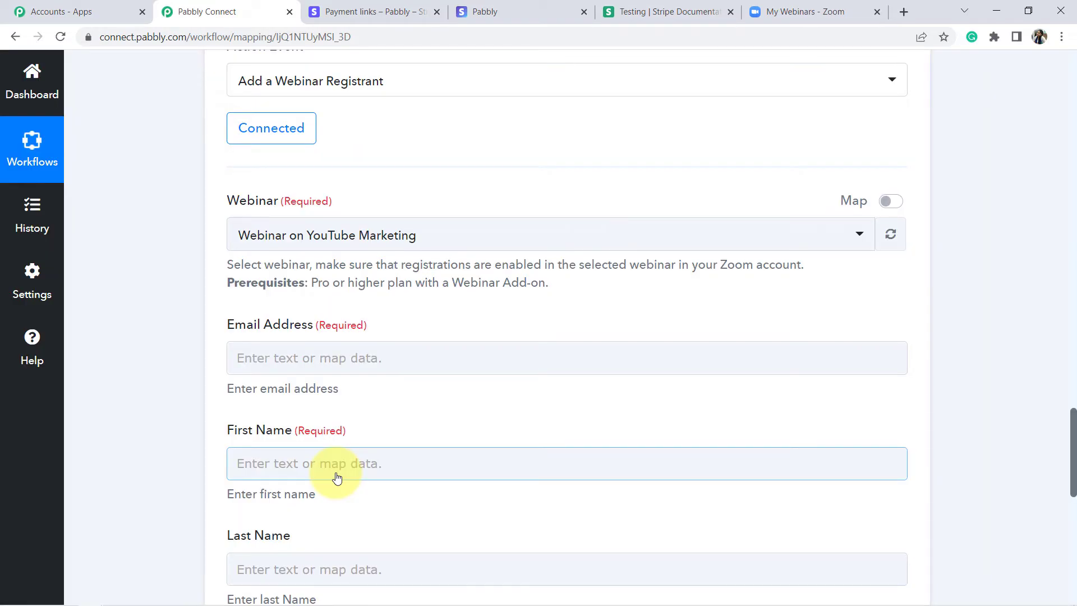
# - Map Email Address to Stripe's Data Object Customer Details Email from '1. Stripe: Checkout Completed'
pyautogui.scroll(-2, 247, 206)
pyautogui.moveTo(234, 206); pyautogui.dragTo(361, 207)
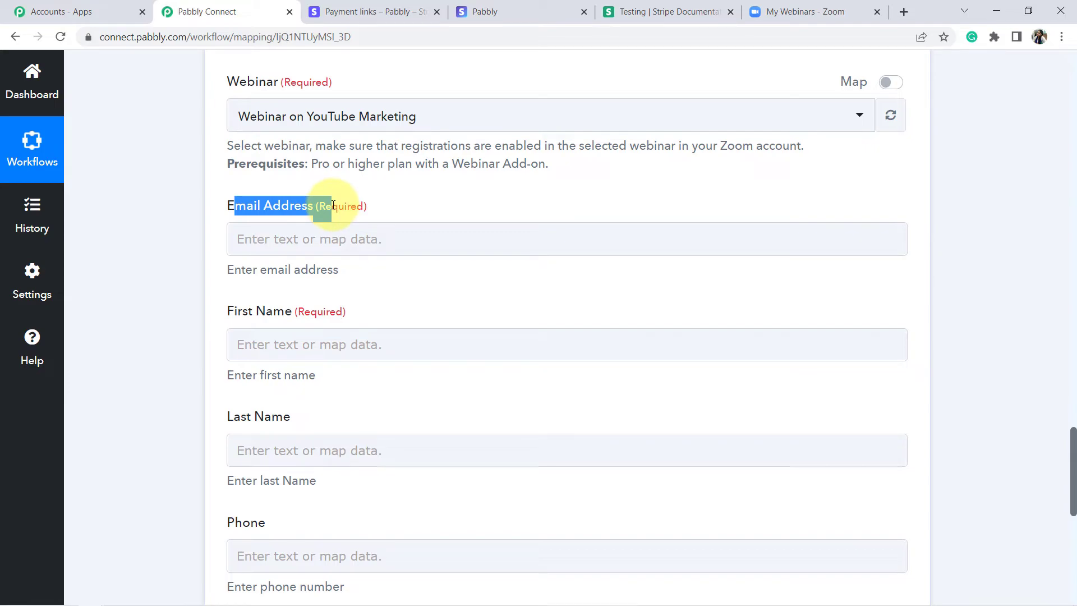
pyautogui.click(309, 237)
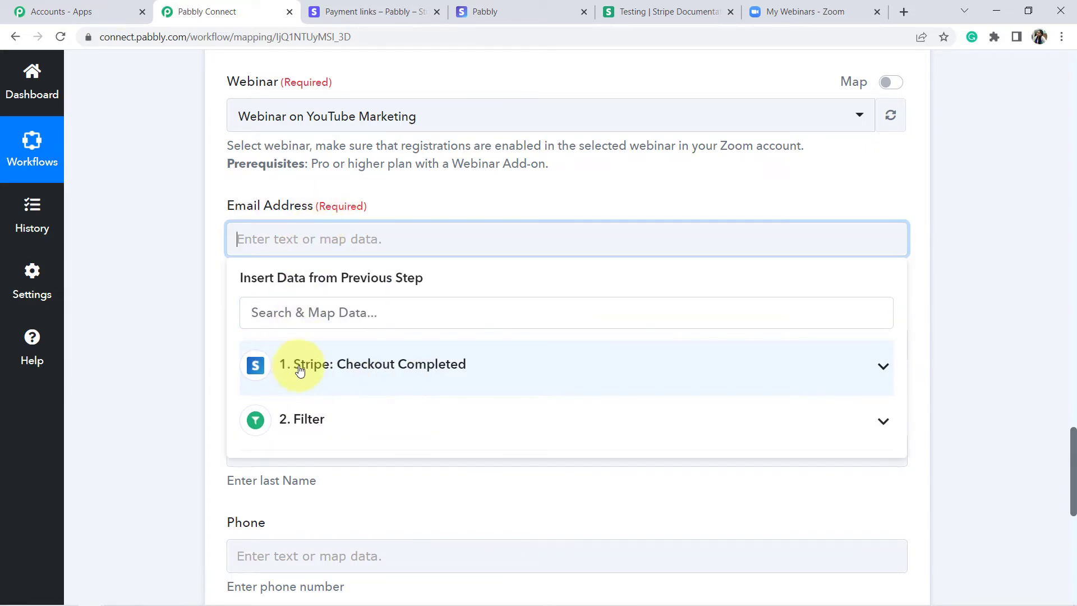
pyautogui.click(368, 369)
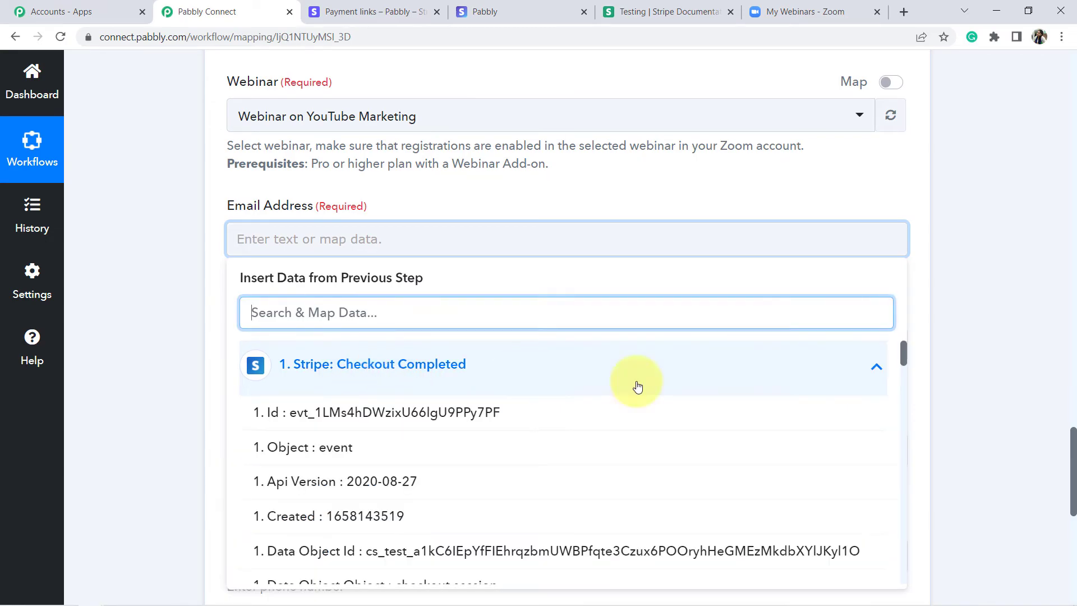
pyautogui.moveTo(904, 355); pyautogui.dragTo(909, 449)
pyautogui.click(583, 404)
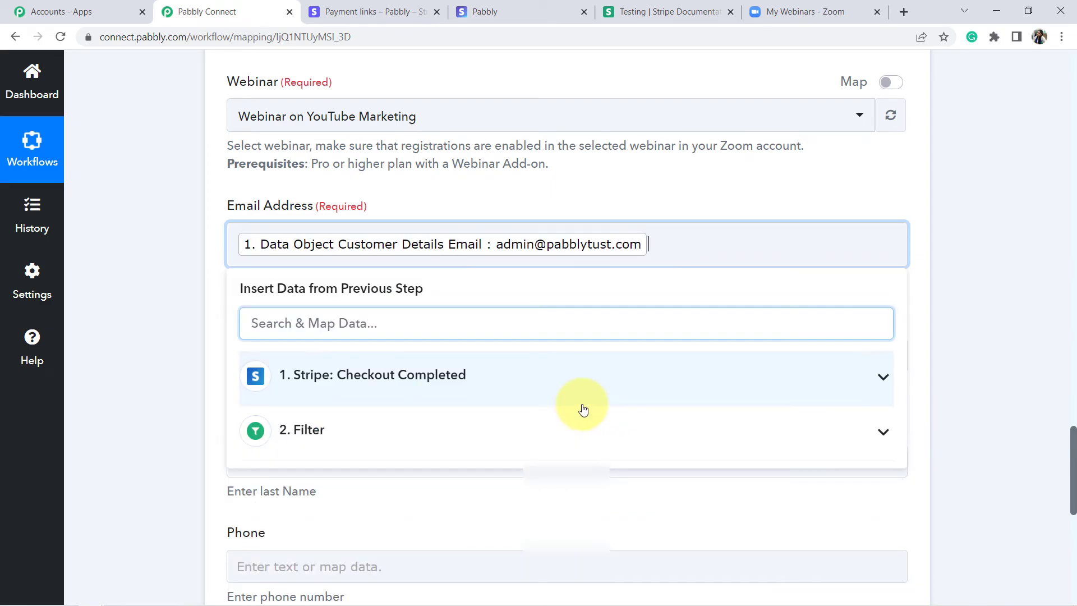
pyautogui.moveTo(234, 210); pyautogui.dragTo(168, 241)
pyautogui.click(172, 243)
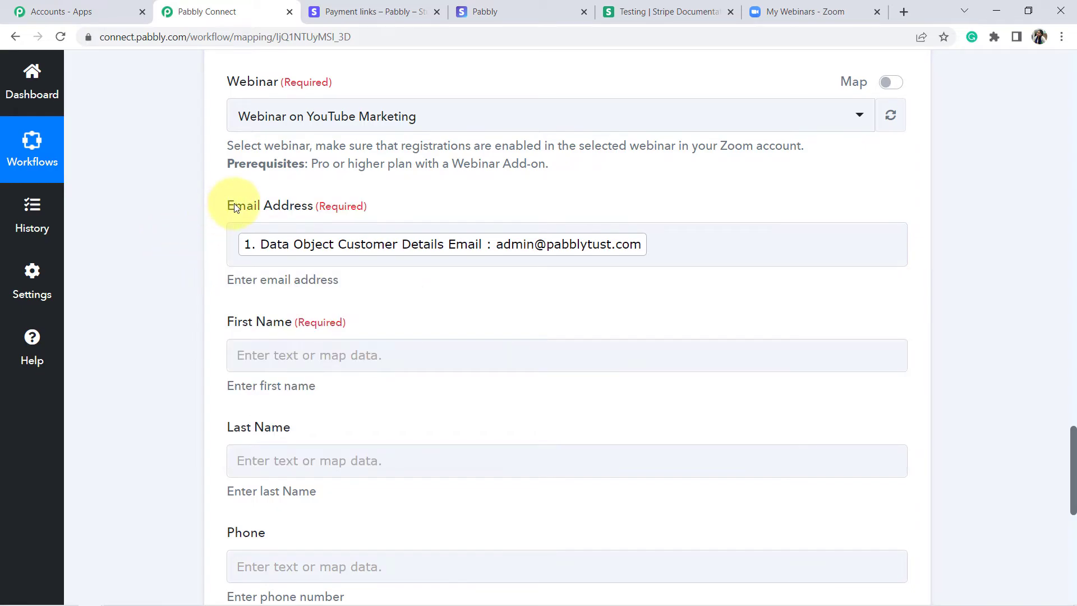
pyautogui.moveTo(240, 204); pyautogui.dragTo(115, 258)
pyautogui.click(114, 258)
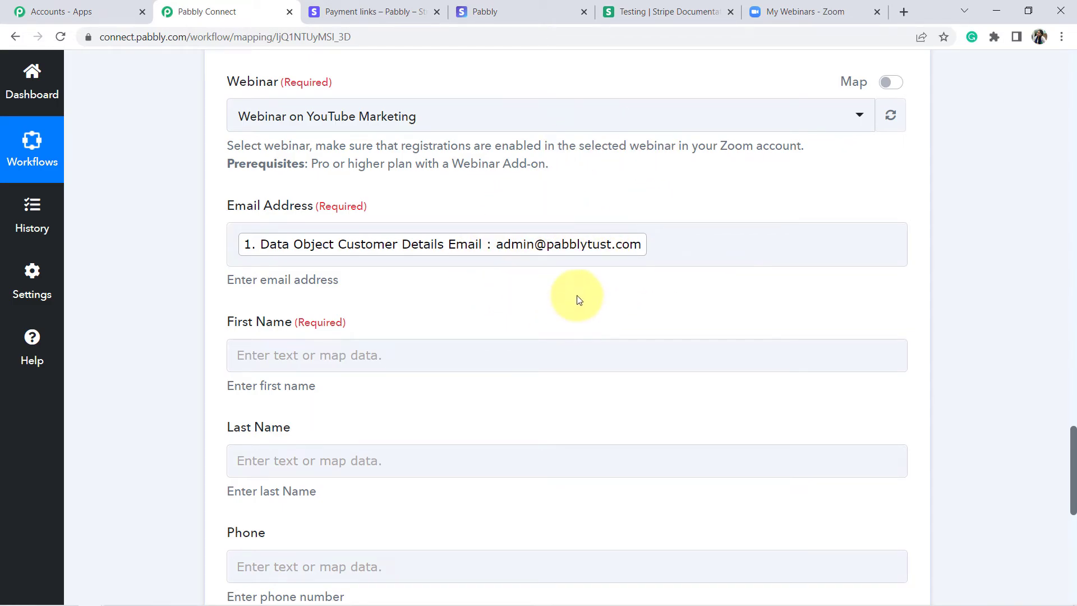
pyautogui.click(534, 263)
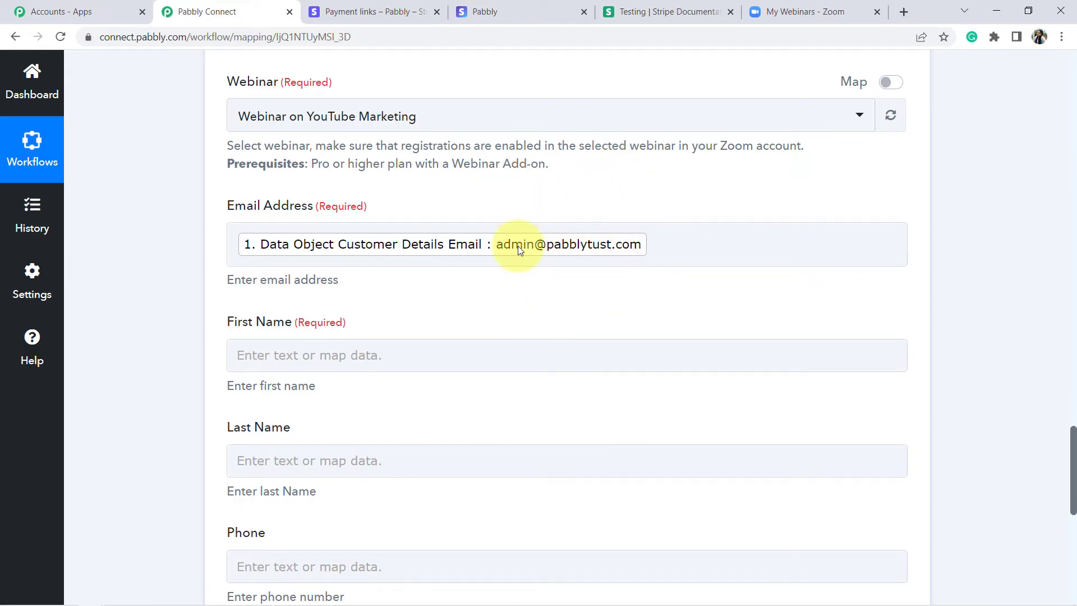
pyautogui.click(477, 271)
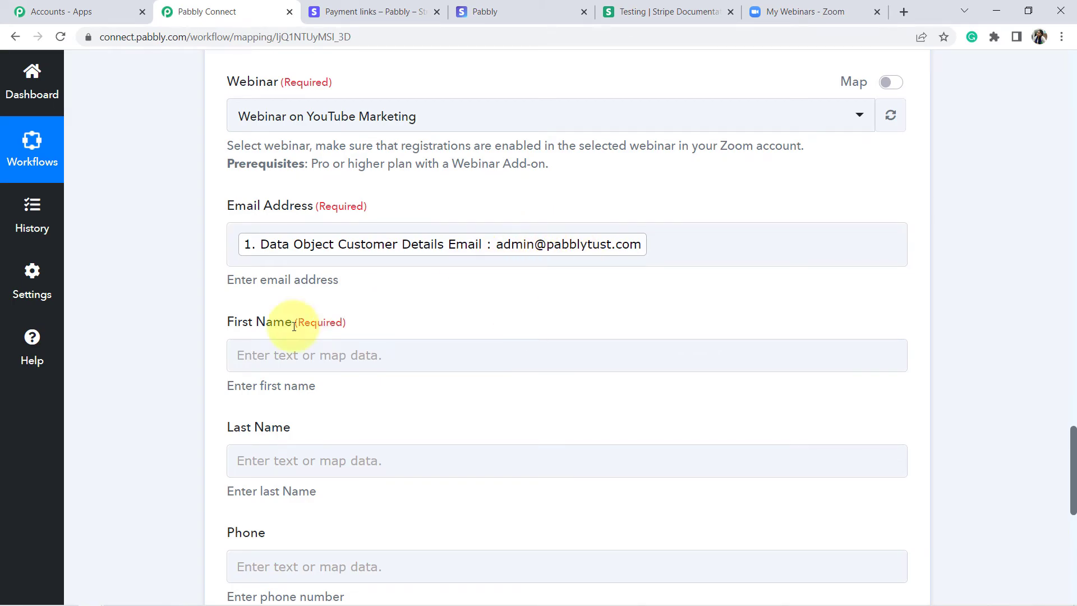
# - Map First Name to Stripe's Data Object Customer Details Name
pyautogui.click(272, 357)
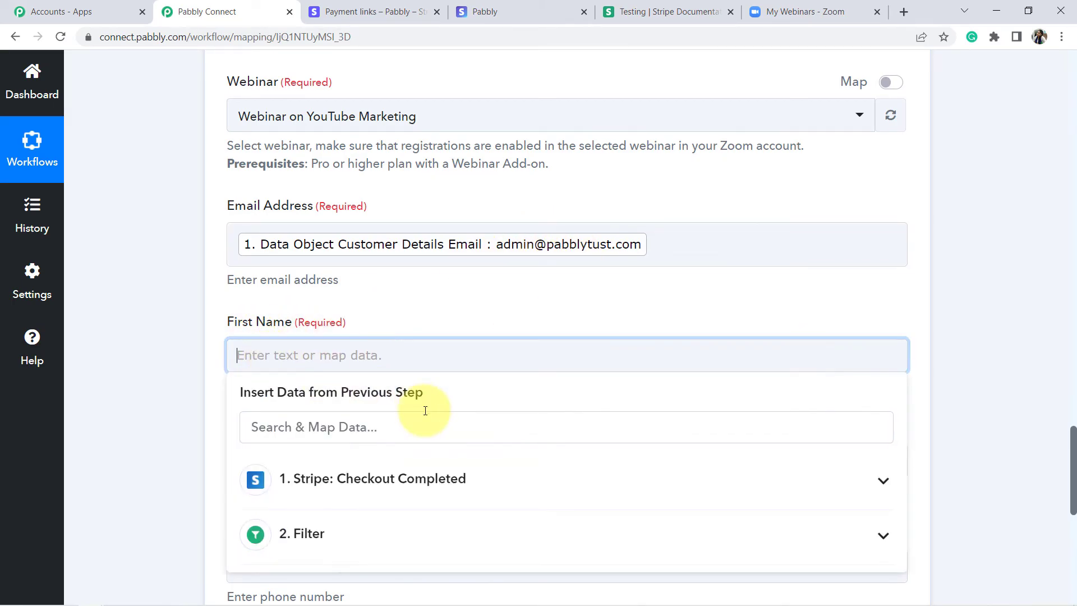
pyautogui.click(384, 478)
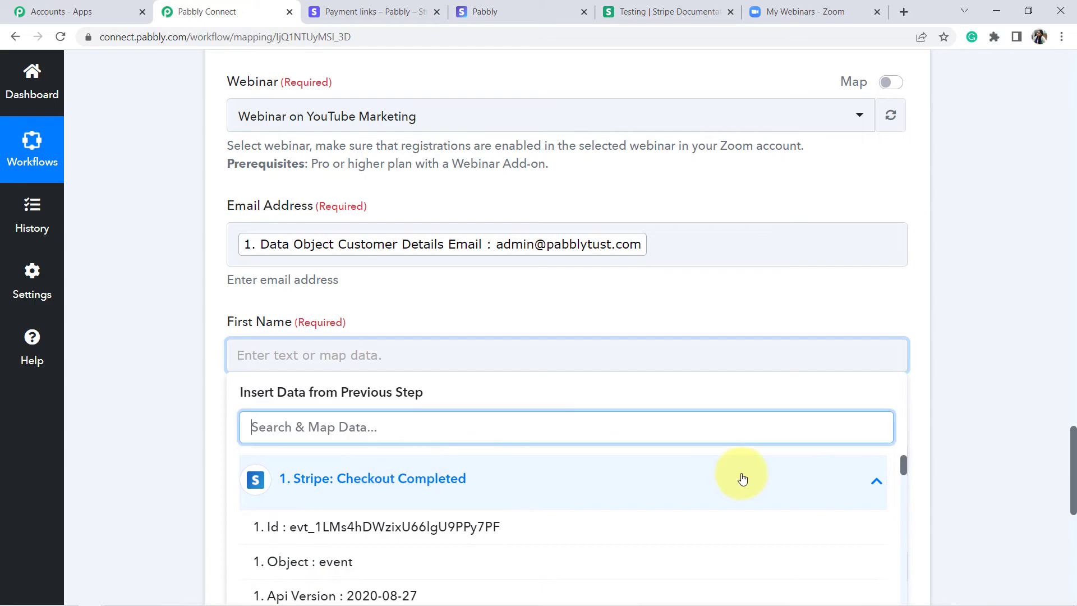
pyautogui.moveTo(903, 465); pyautogui.dragTo(904, 547)
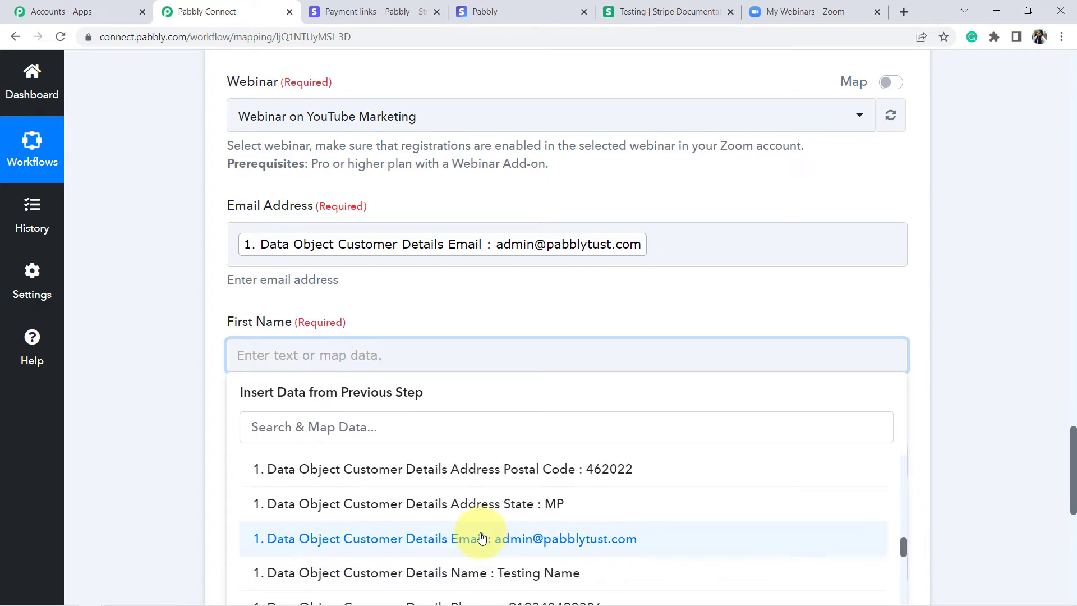
pyautogui.click(526, 572)
pyautogui.click(163, 431)
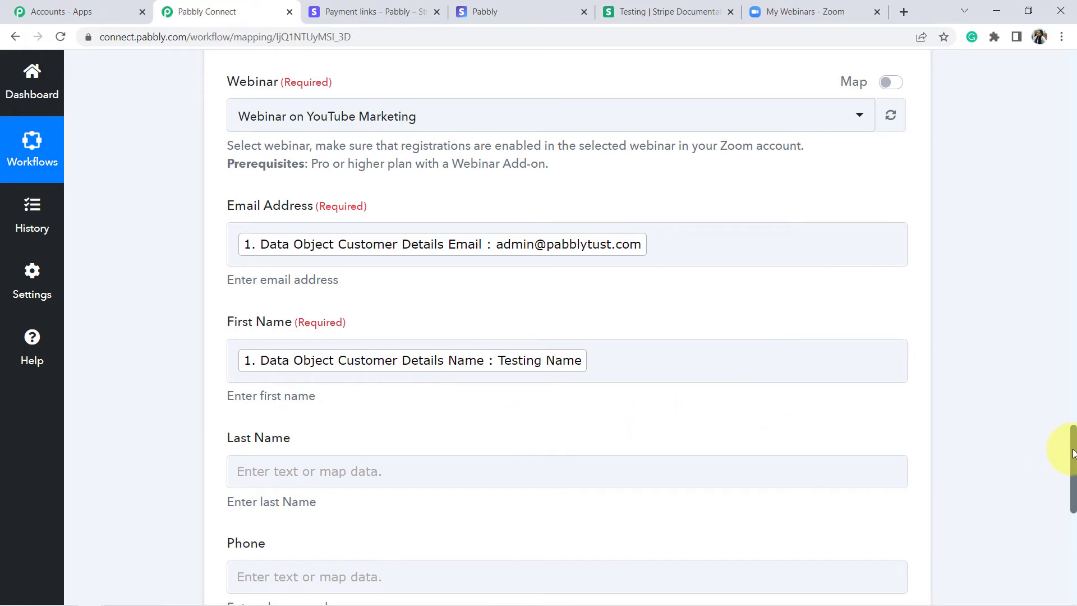
# - Map Last Name to the same Stripe Customer Details Name field
pyautogui.scroll(-4, 1073, 453)
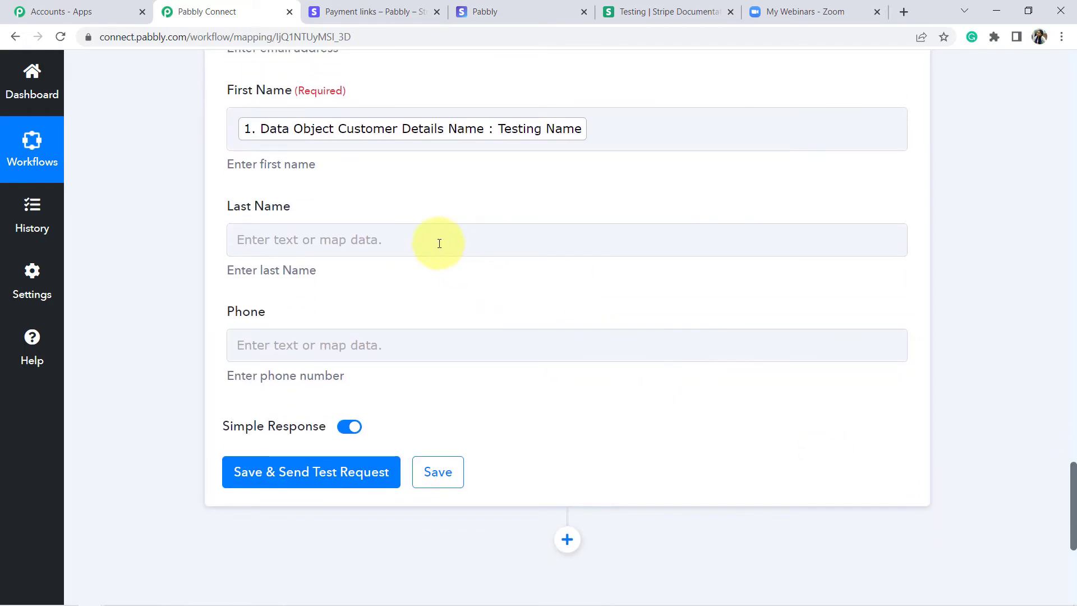
pyautogui.click(421, 235)
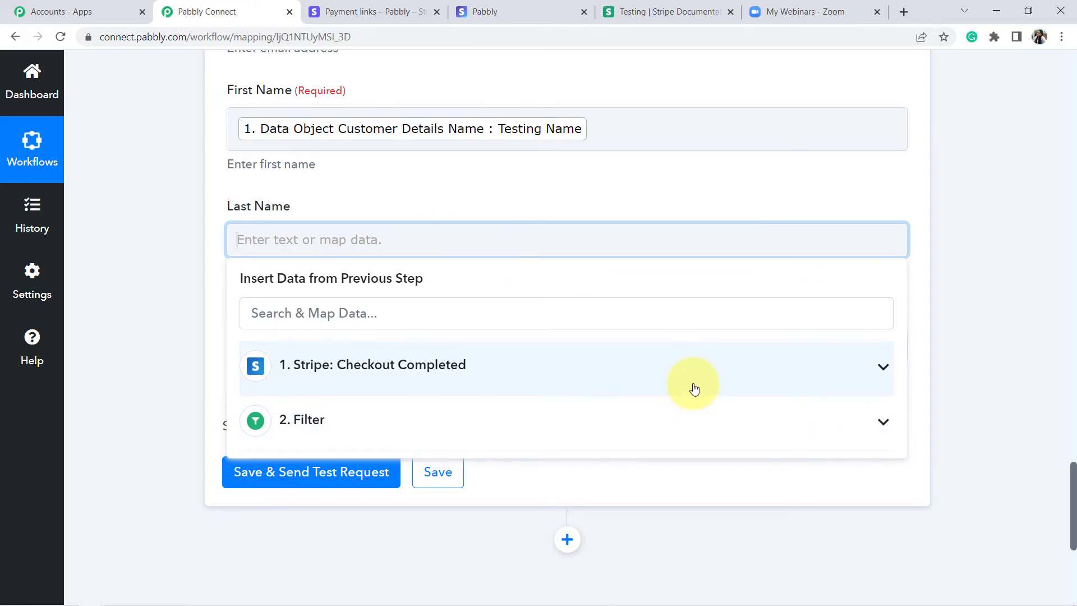
pyautogui.click(694, 389)
pyautogui.moveTo(905, 355); pyautogui.dragTo(912, 402)
pyautogui.scroll(-8, 644, 498)
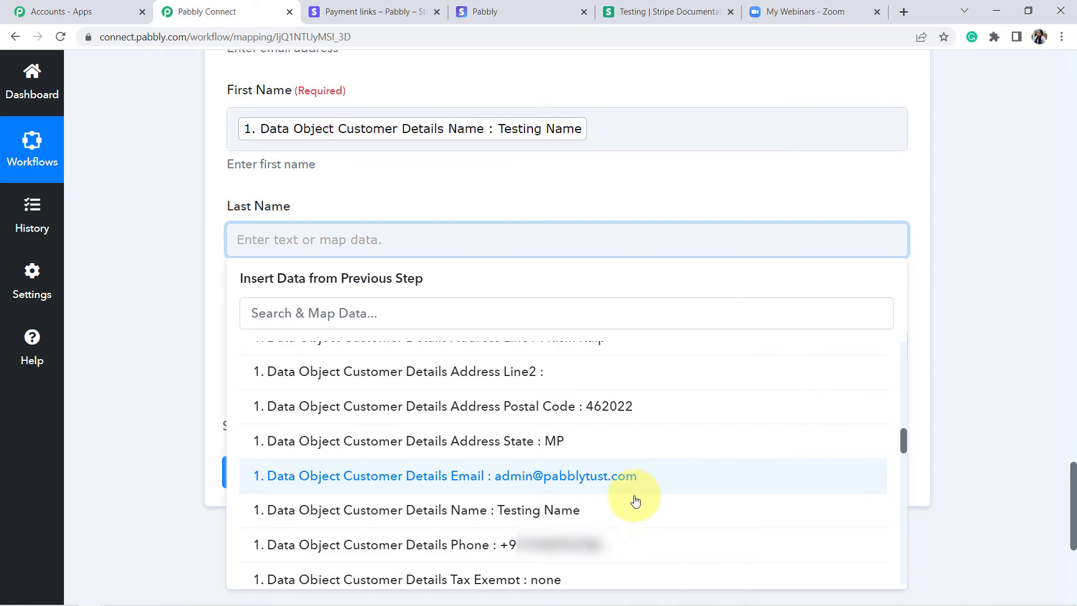
pyautogui.click(570, 516)
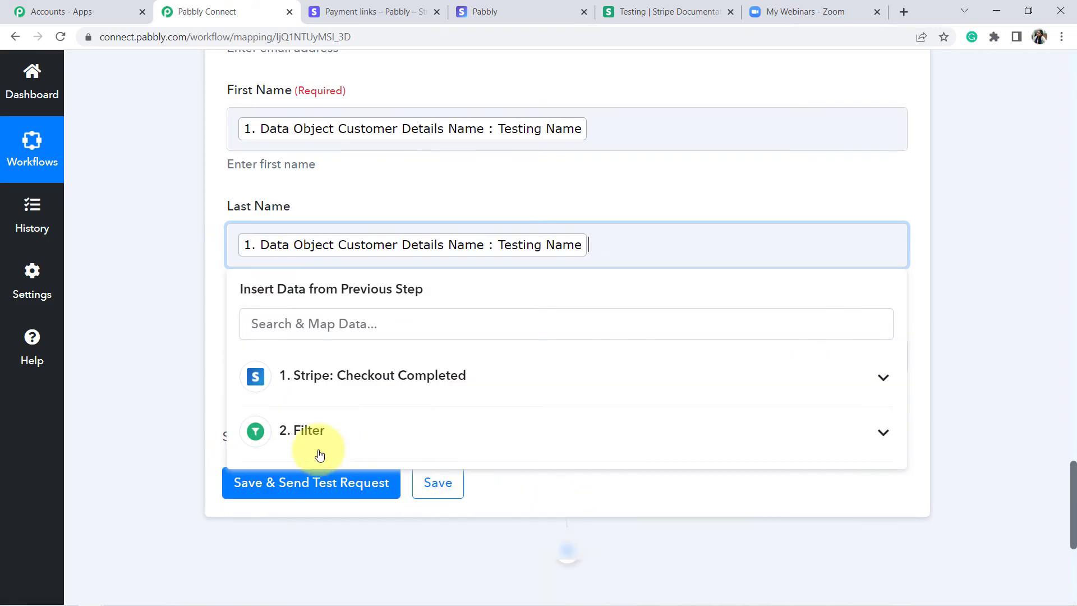
pyautogui.click(163, 391)
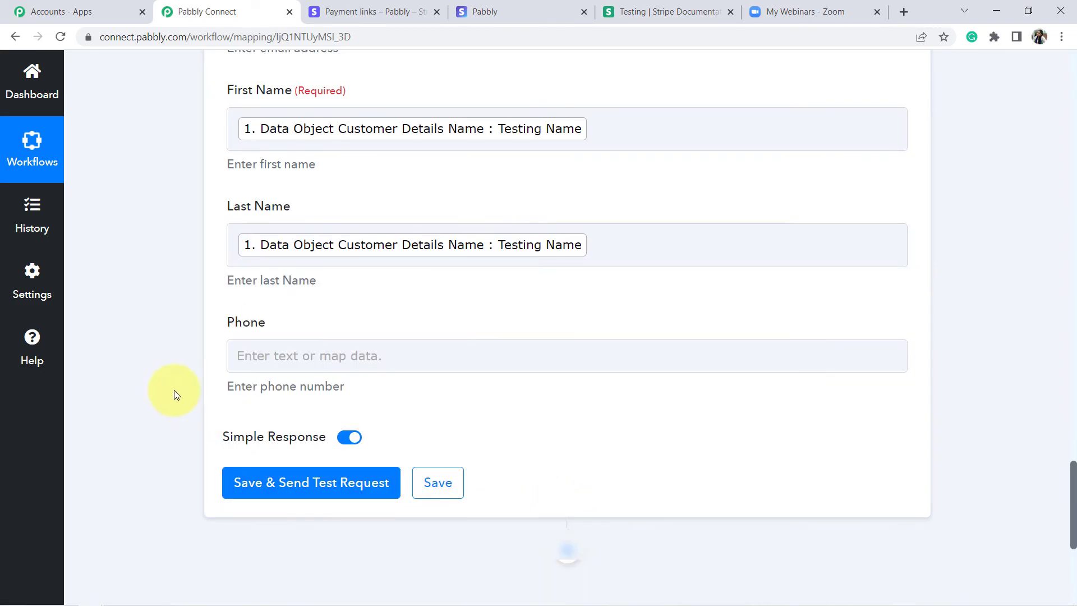
# - Map Phone to Stripe's Customer Details Phone and test the step, getting back a registrant ID
pyautogui.click(389, 353)
pyautogui.click(881, 481)
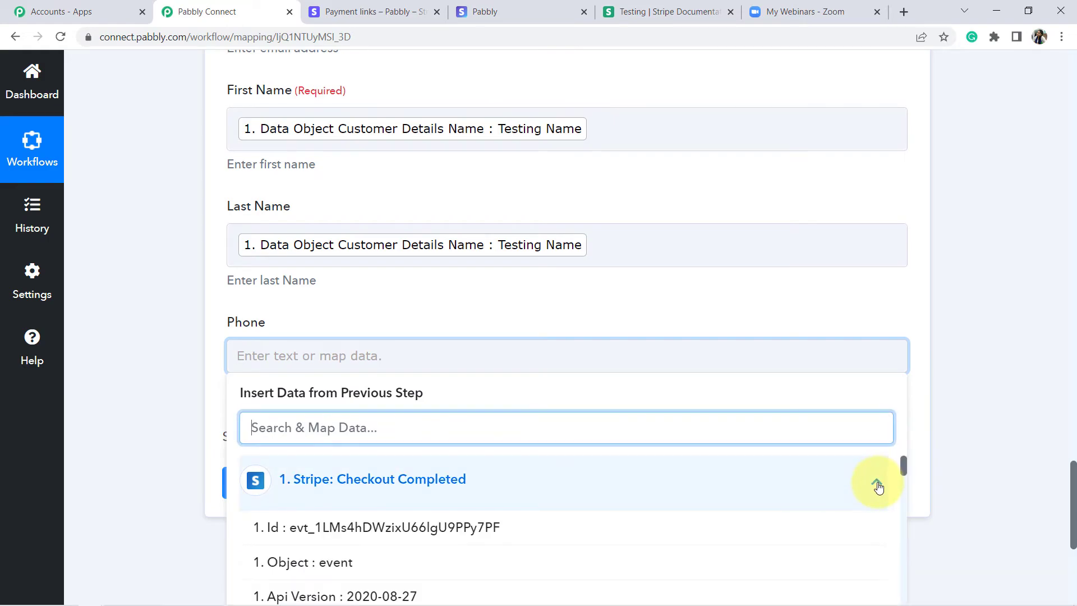
pyautogui.moveTo(903, 463); pyautogui.dragTo(904, 476)
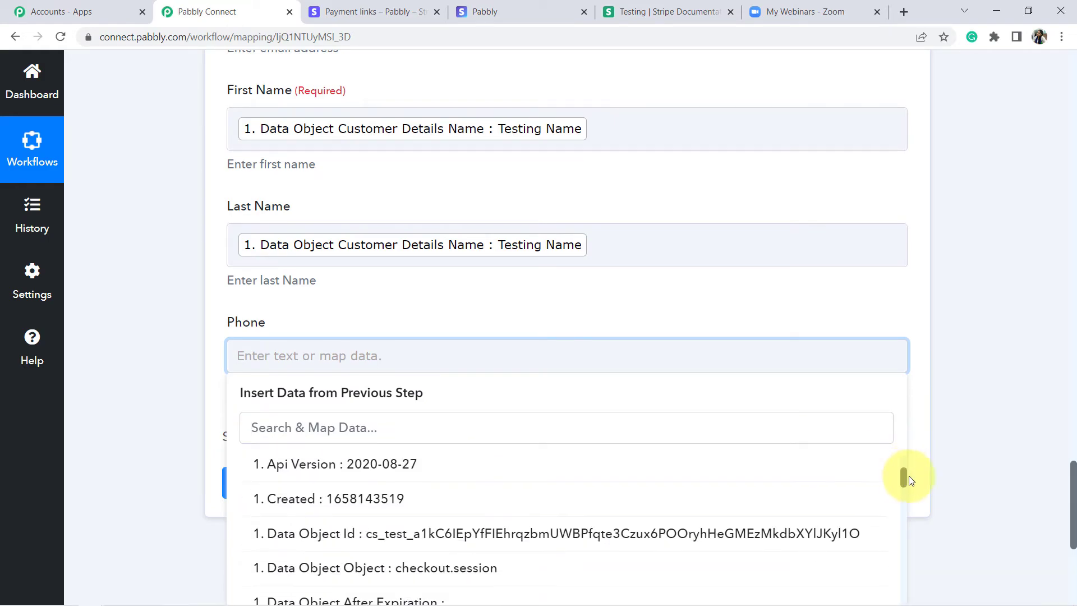
pyautogui.scroll(-4, 1070, 473)
pyautogui.moveTo(905, 346); pyautogui.dragTo(906, 353)
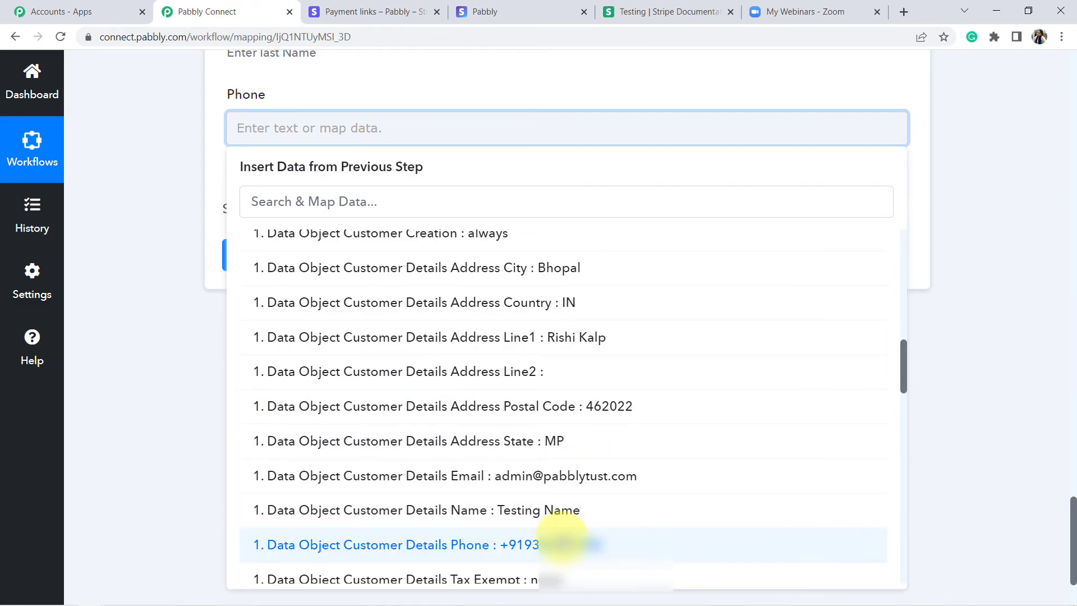
pyautogui.click(563, 541)
pyautogui.click(584, 263)
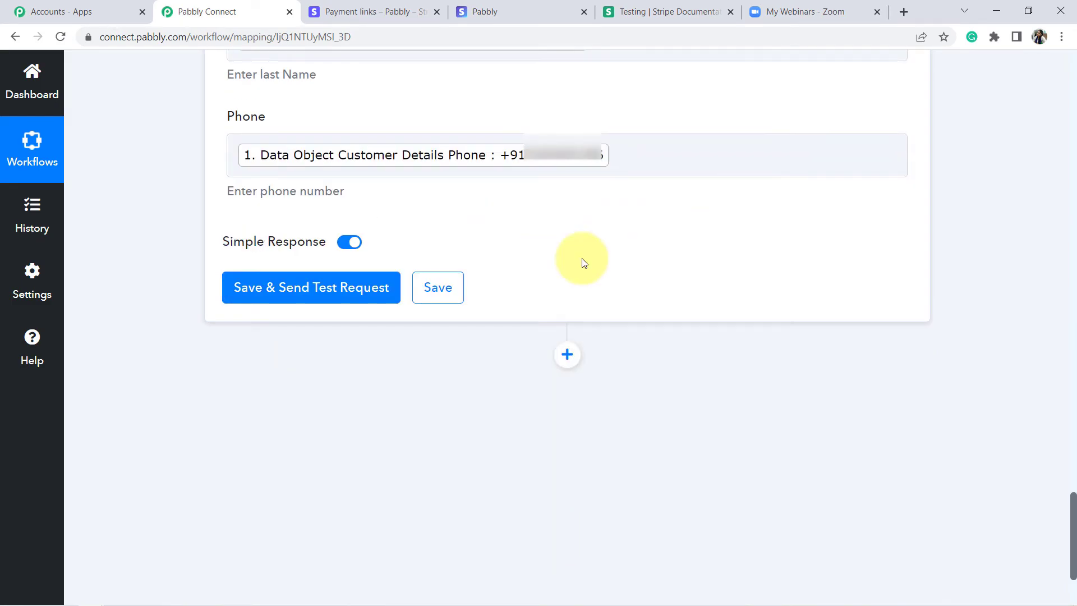
pyautogui.click(263, 295)
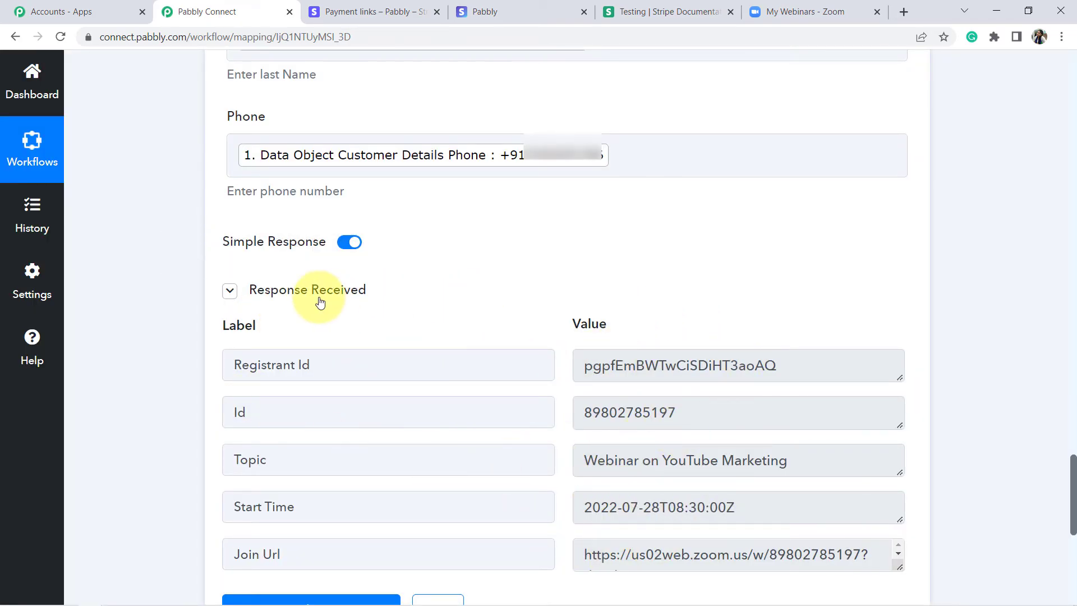
# - Check the Zoom webinar's registrant counts: 2 total, 1 approved, 1 denied/blocked
pyautogui.click(809, 7)
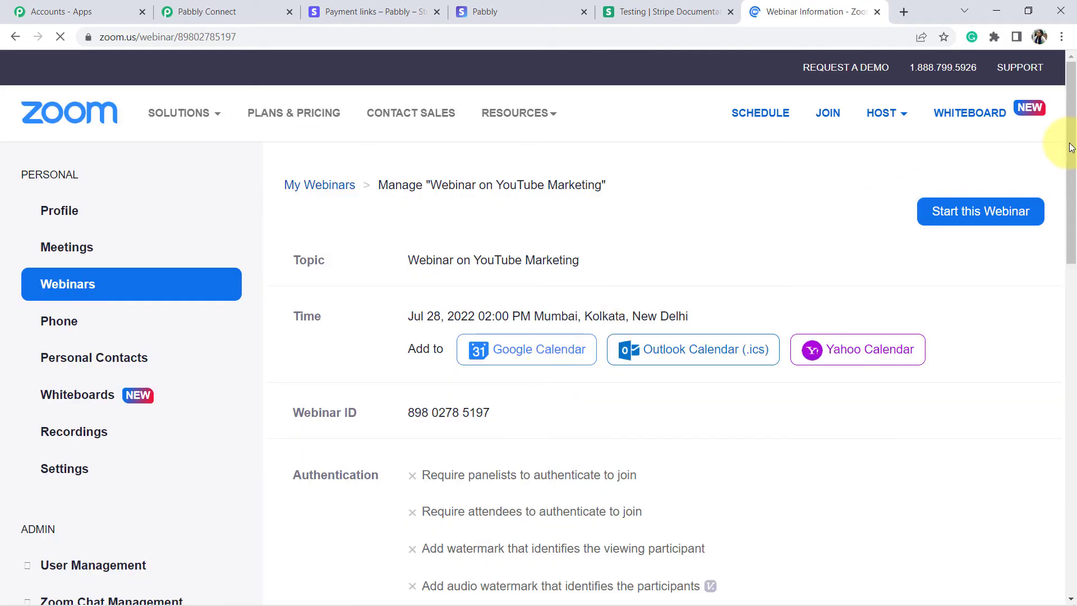
pyautogui.moveTo(1072, 147); pyautogui.dragTo(1072, 547)
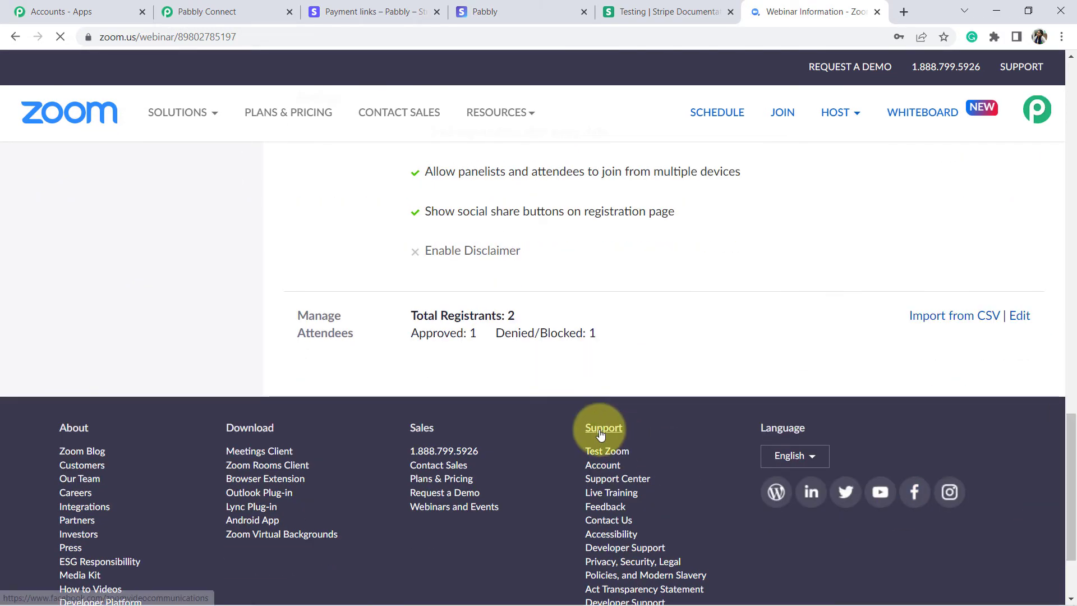
pyautogui.moveTo(423, 316); pyautogui.dragTo(521, 318)
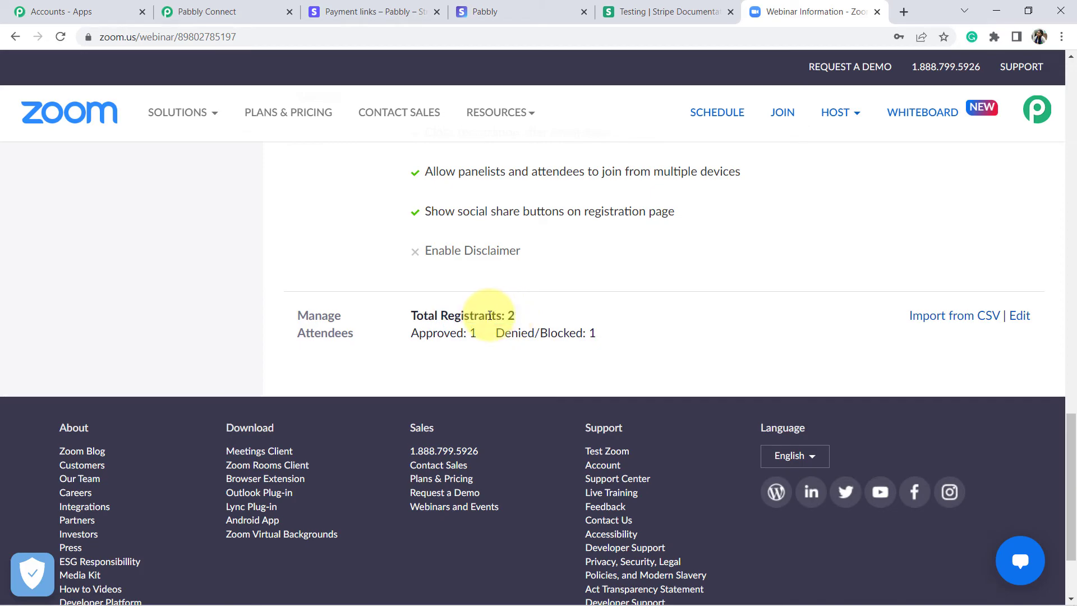
pyautogui.moveTo(416, 339); pyautogui.dragTo(595, 335)
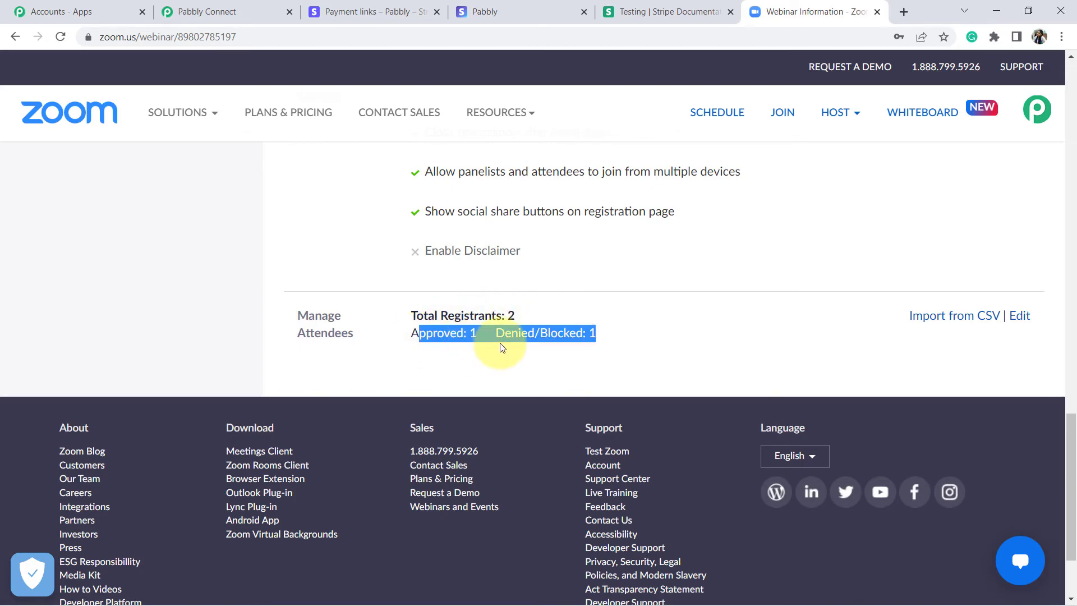
# - Review the registrants list to find the new registrant's email and the webinar title
pyautogui.click(1019, 317)
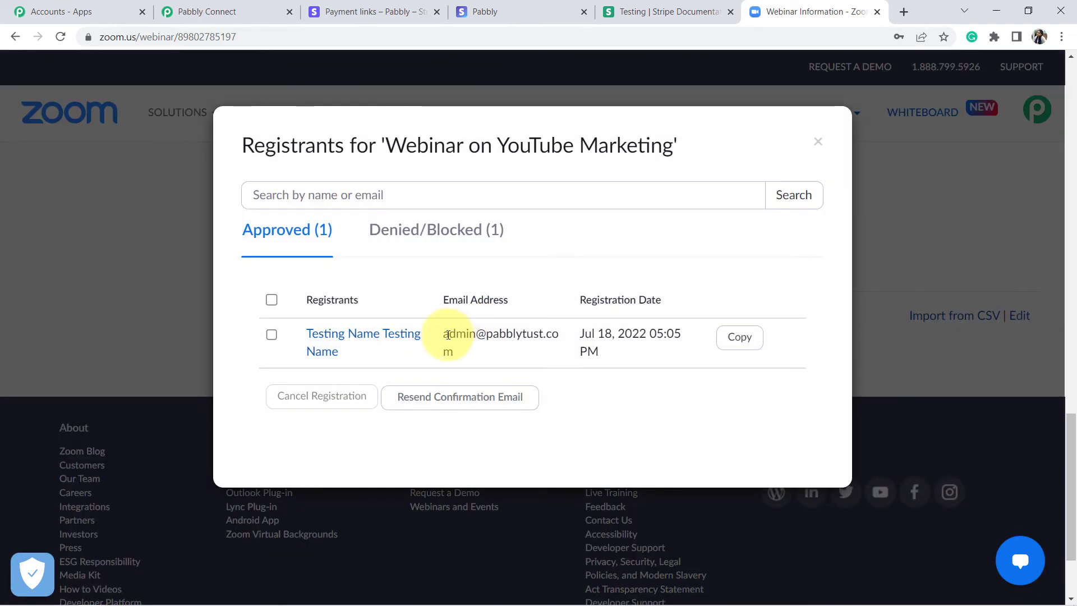
pyautogui.moveTo(450, 334); pyautogui.dragTo(461, 356)
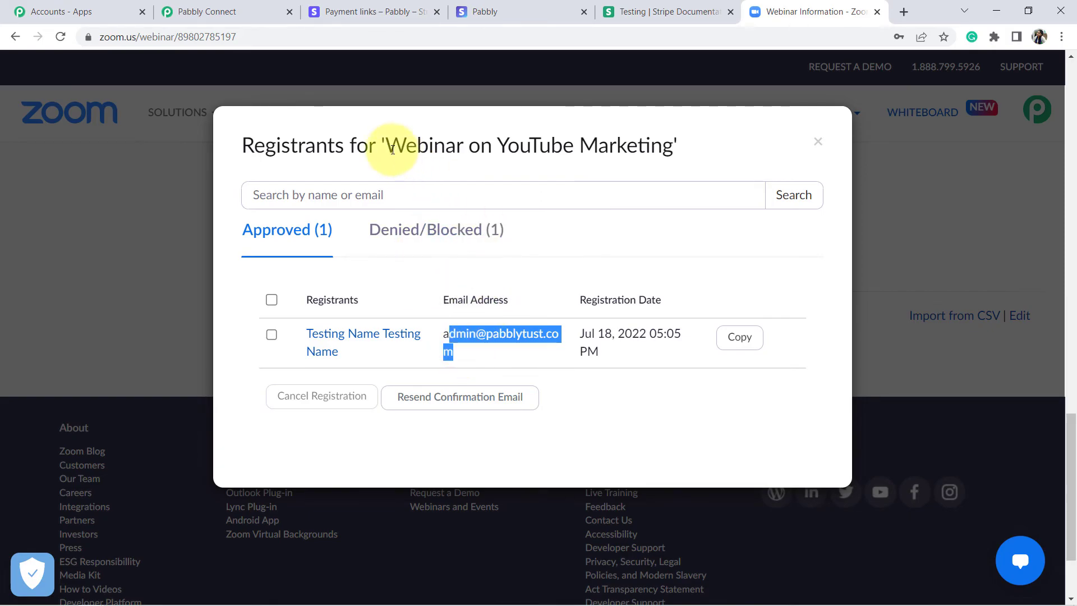
pyautogui.moveTo(391, 147); pyautogui.dragTo(684, 160)
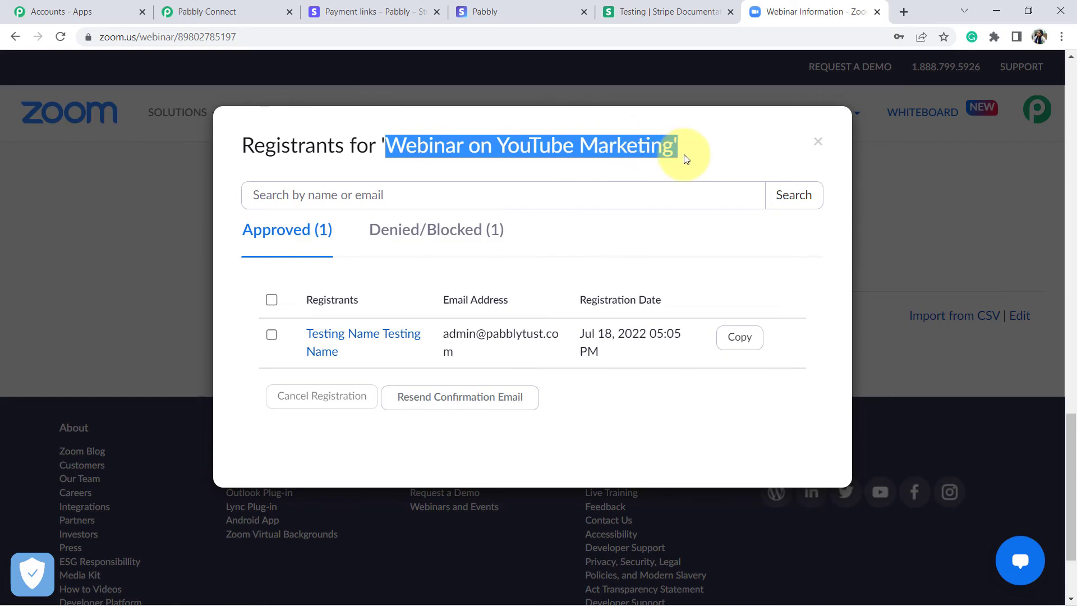
pyautogui.click(955, 266)
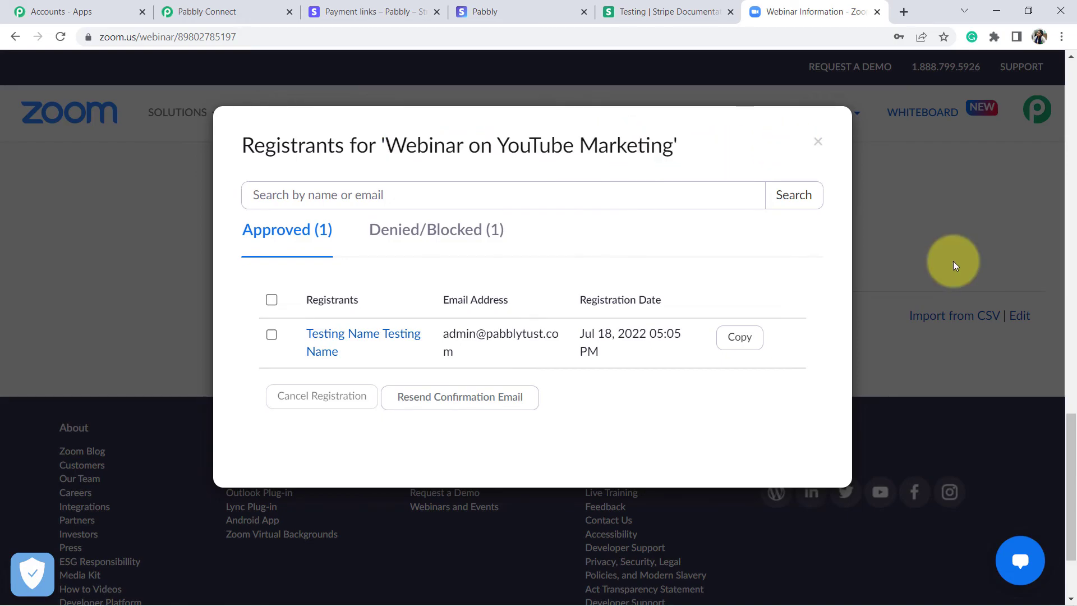
pyautogui.click(818, 142)
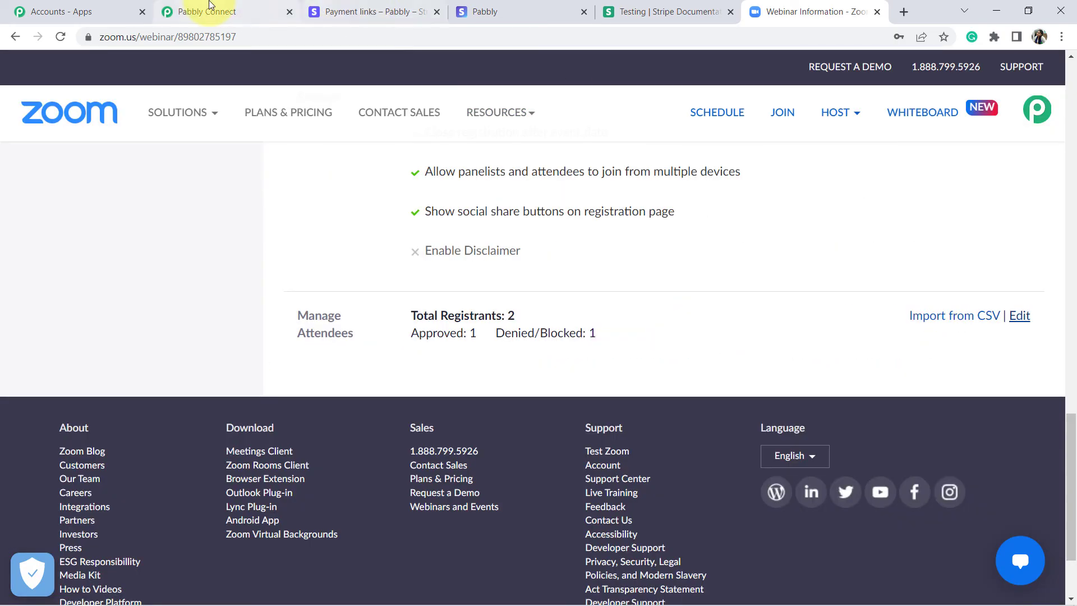
pyautogui.click(211, 6)
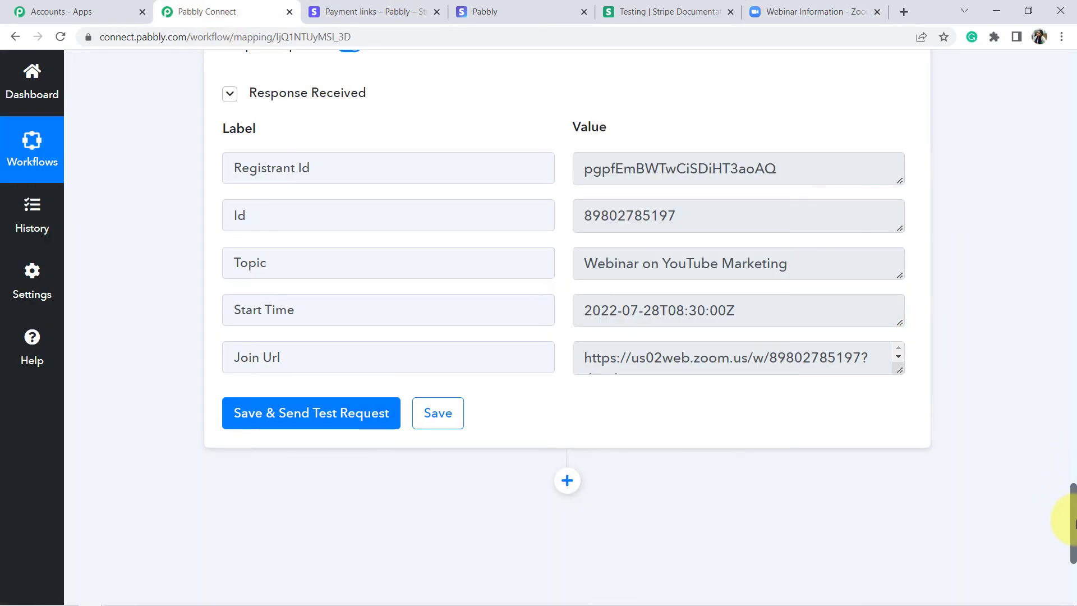
# - Collapse the Stripe trigger, Filter and Zoom registrant steps to view the whole workflow
pyautogui.moveTo(1072, 523); pyautogui.dragTo(1056, 260)
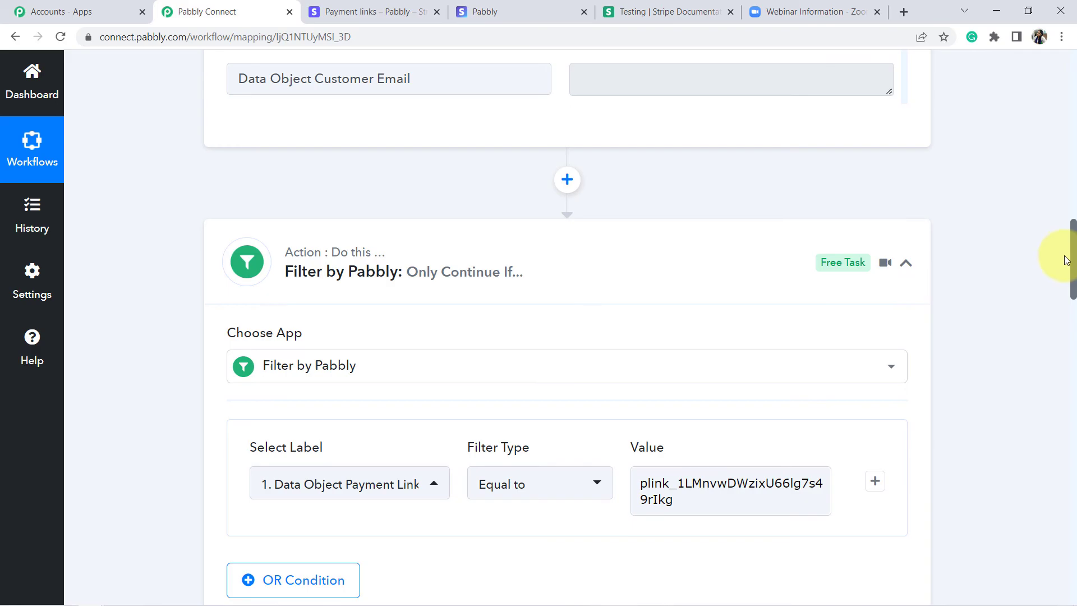
pyautogui.moveTo(1069, 215); pyautogui.dragTo(1068, 77)
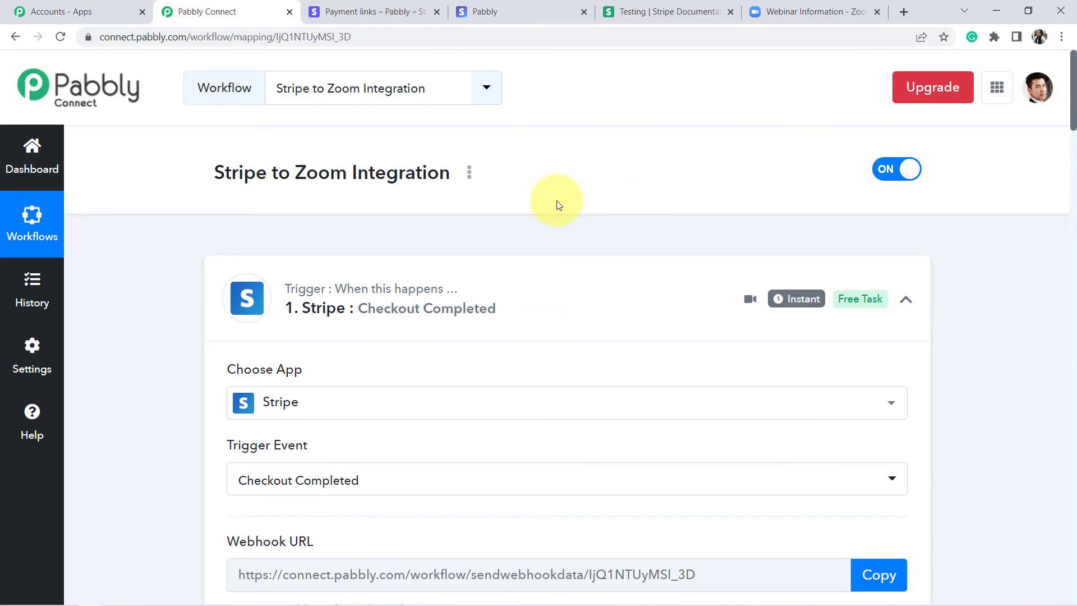
pyautogui.click(345, 317)
pyautogui.click(312, 472)
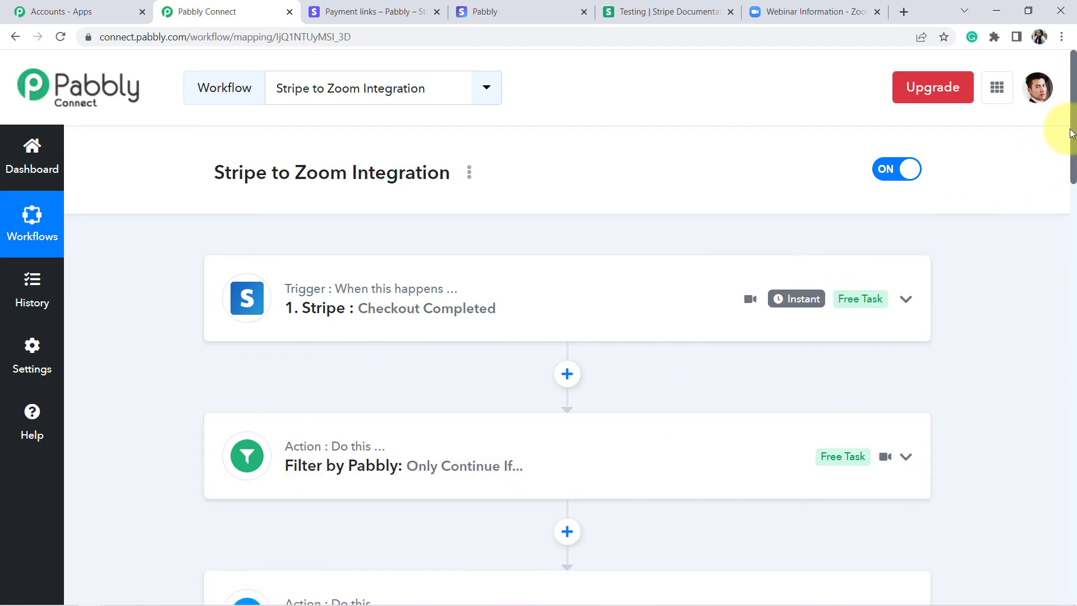
pyautogui.scroll(-3, 1075, 159)
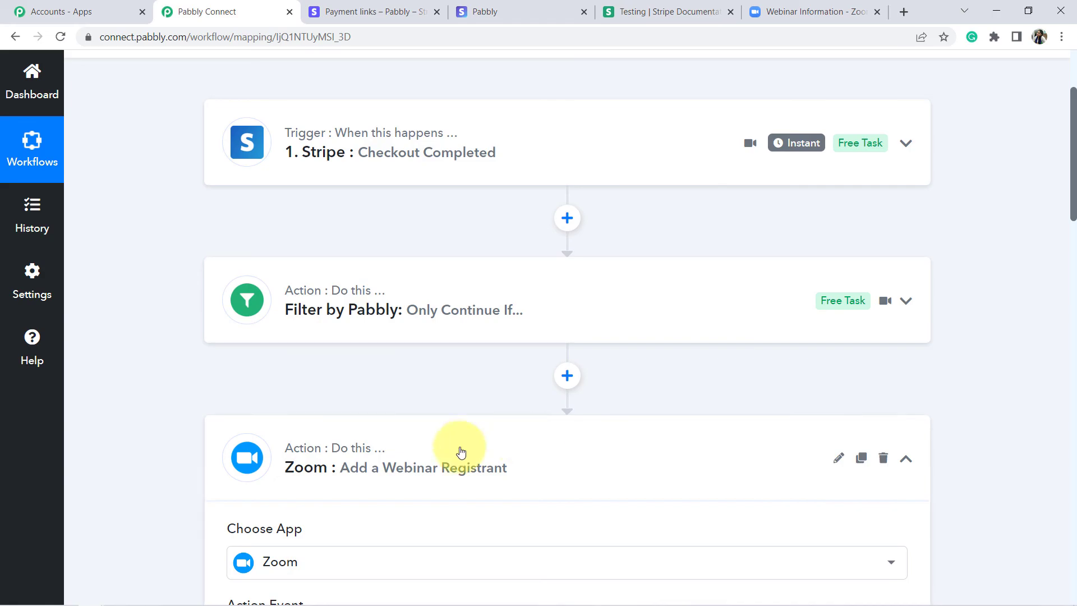
pyautogui.click(513, 441)
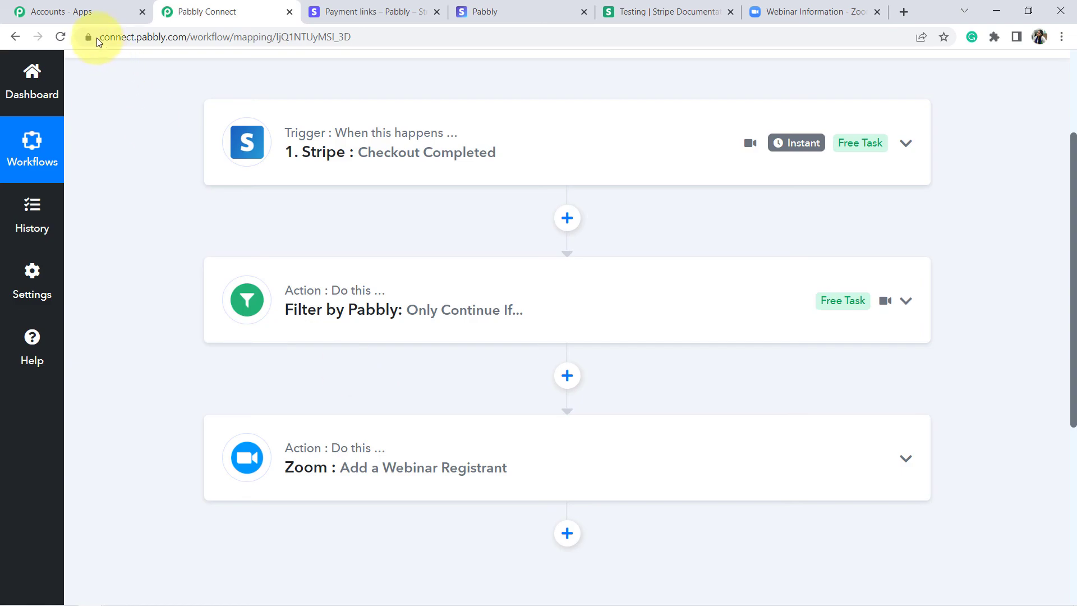
pyautogui.moveTo(109, 37); pyautogui.dragTo(167, 90)
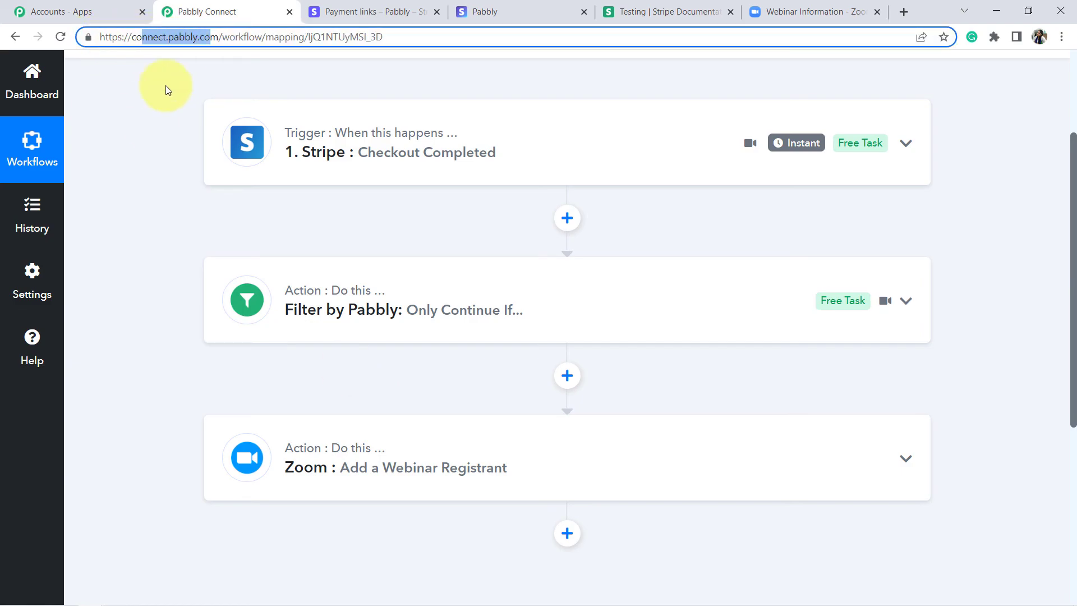
pyautogui.click(151, 178)
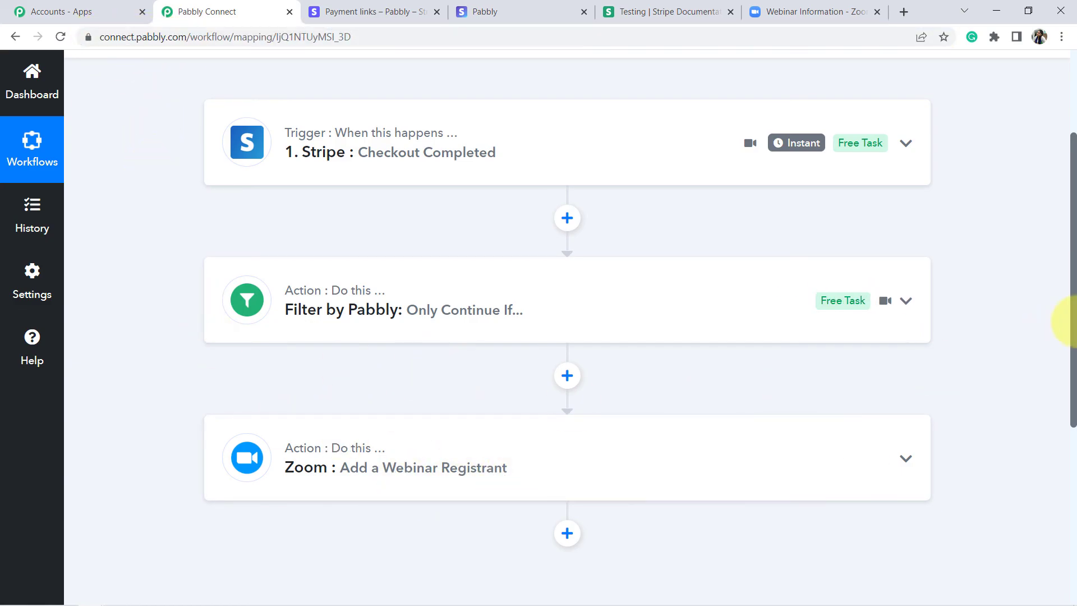
pyautogui.moveTo(1074, 313); pyautogui.dragTo(1060, 361)
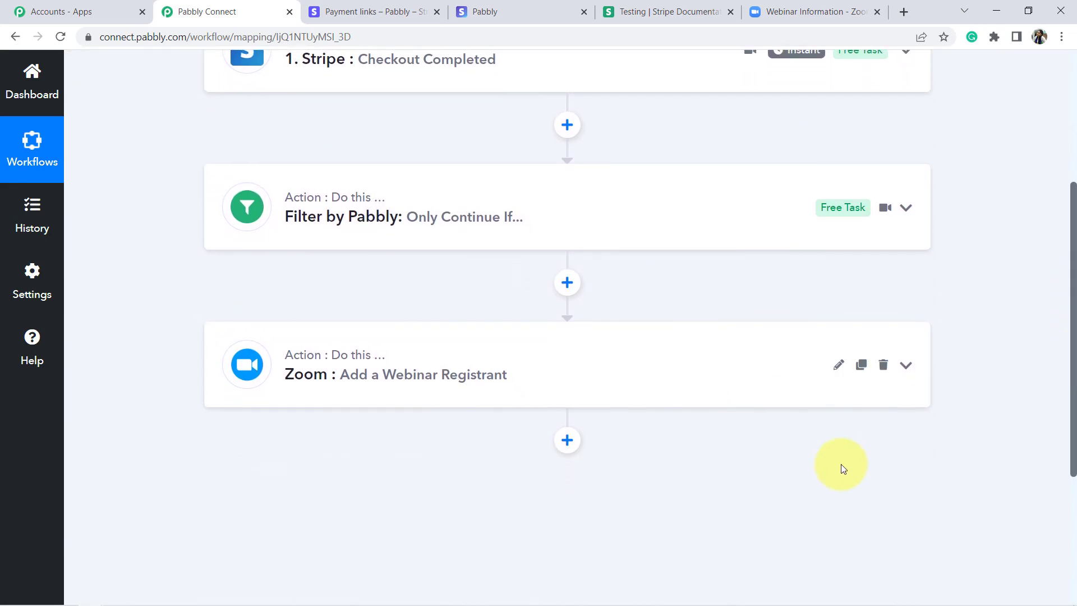